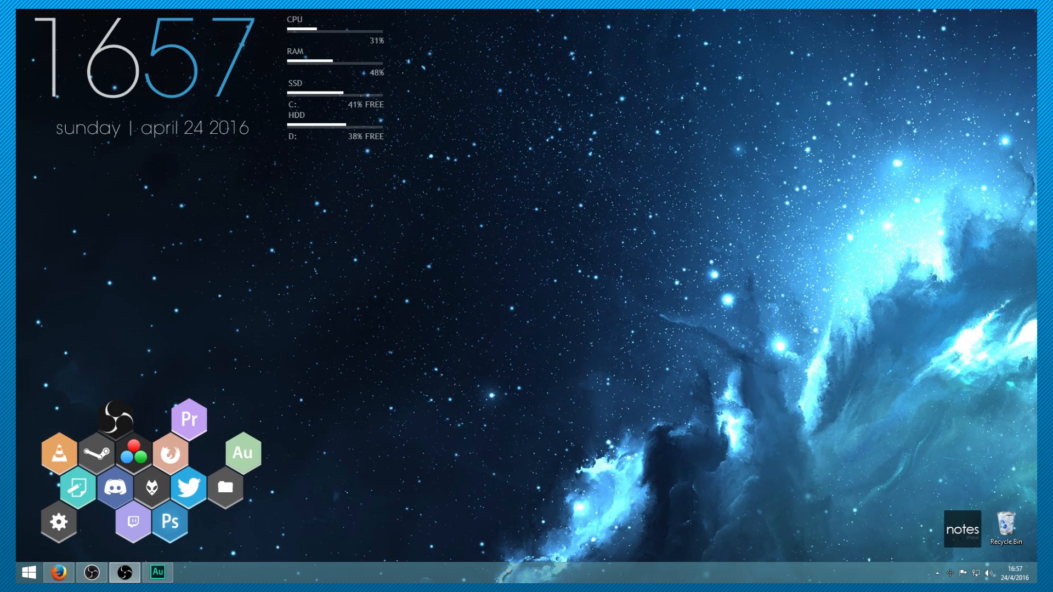
pyautogui.click(95, 573)
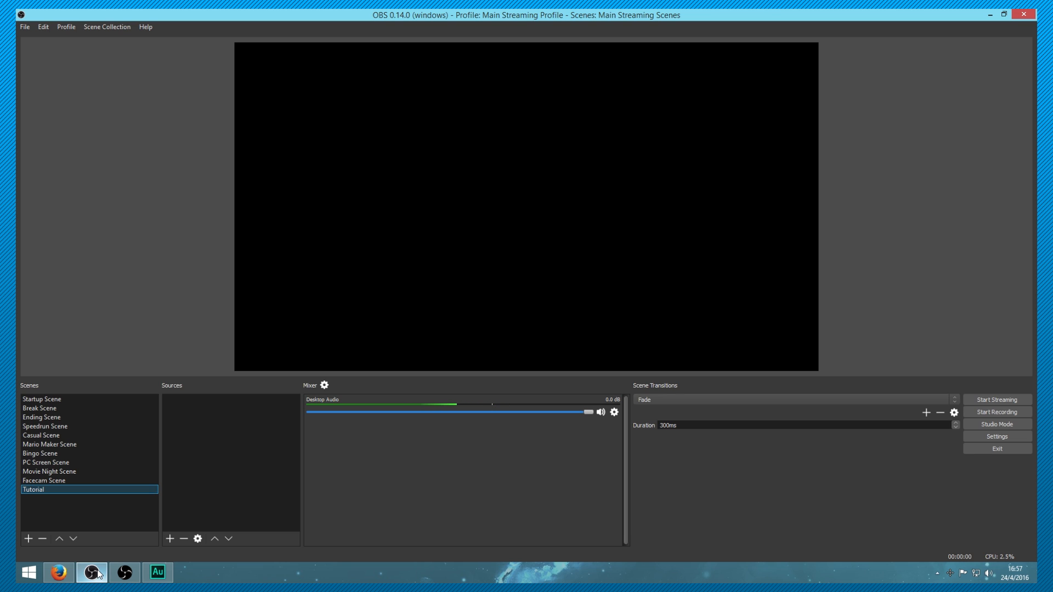
pyautogui.click(992, 15)
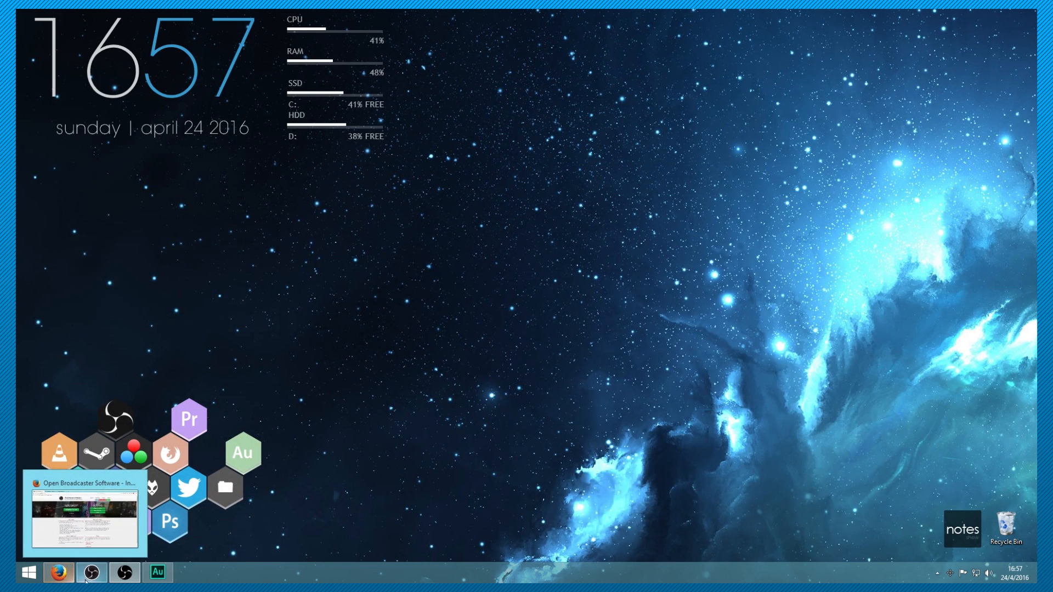
# Switch to Firefox, request the Windows OBS Studio installer with Browser Source from the OBS download page, and cancel saving it
pyautogui.click(67, 581)
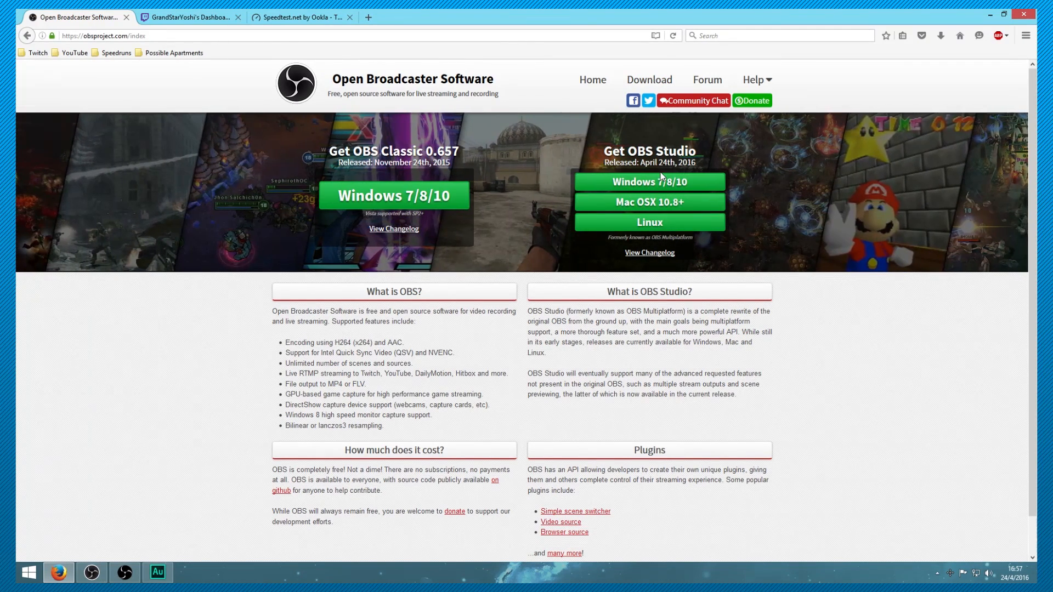
pyautogui.click(667, 81)
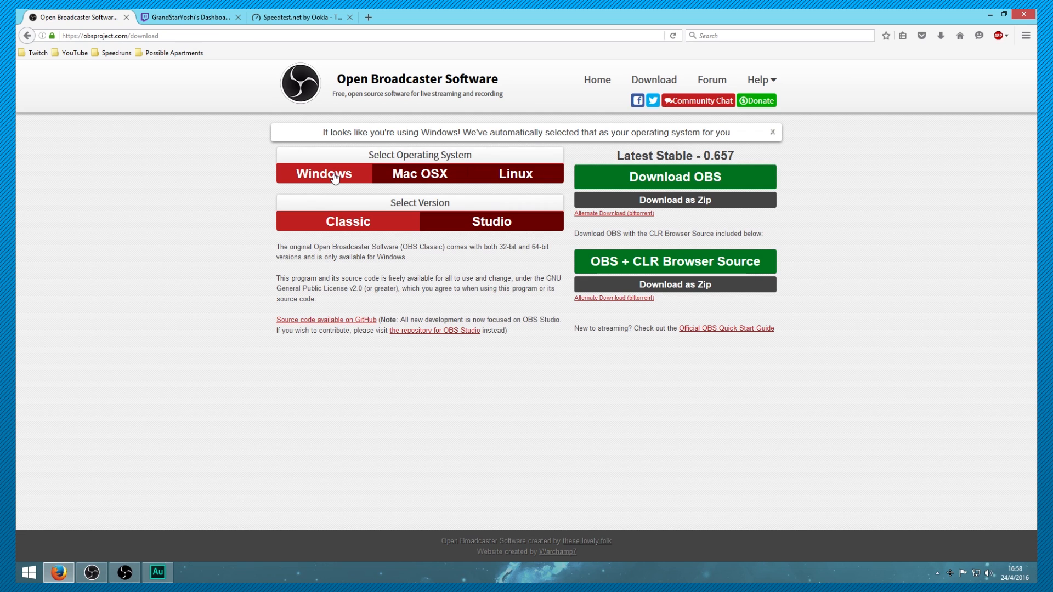
pyautogui.click(451, 222)
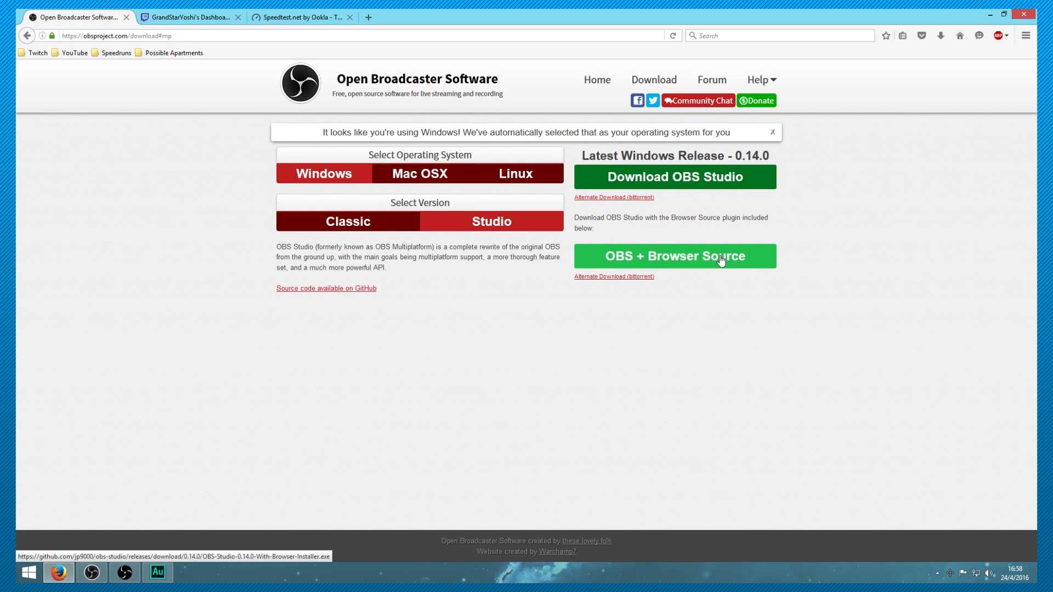
pyautogui.click(721, 261)
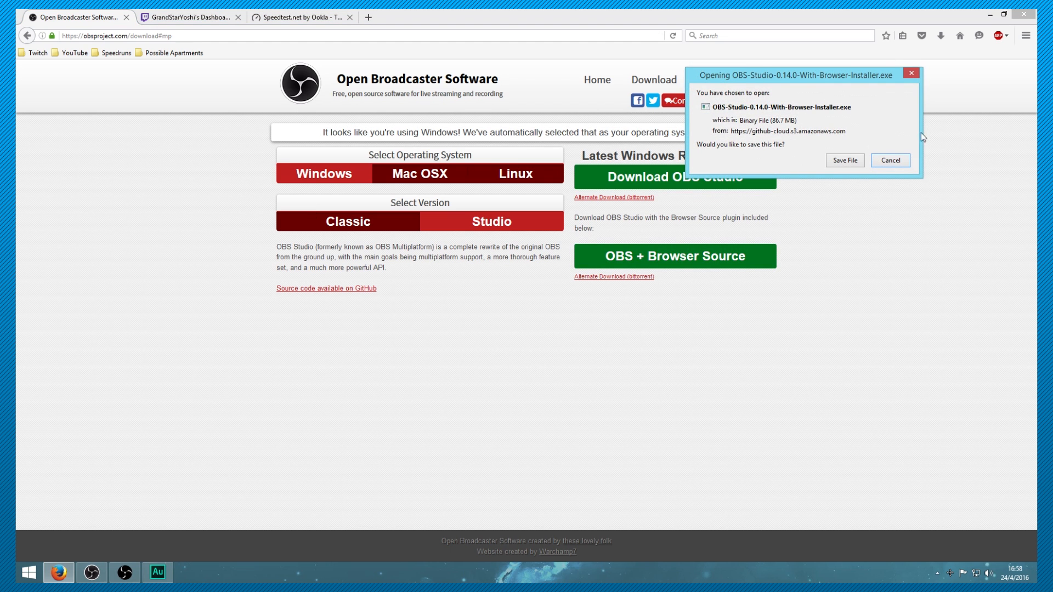
pyautogui.click(894, 160)
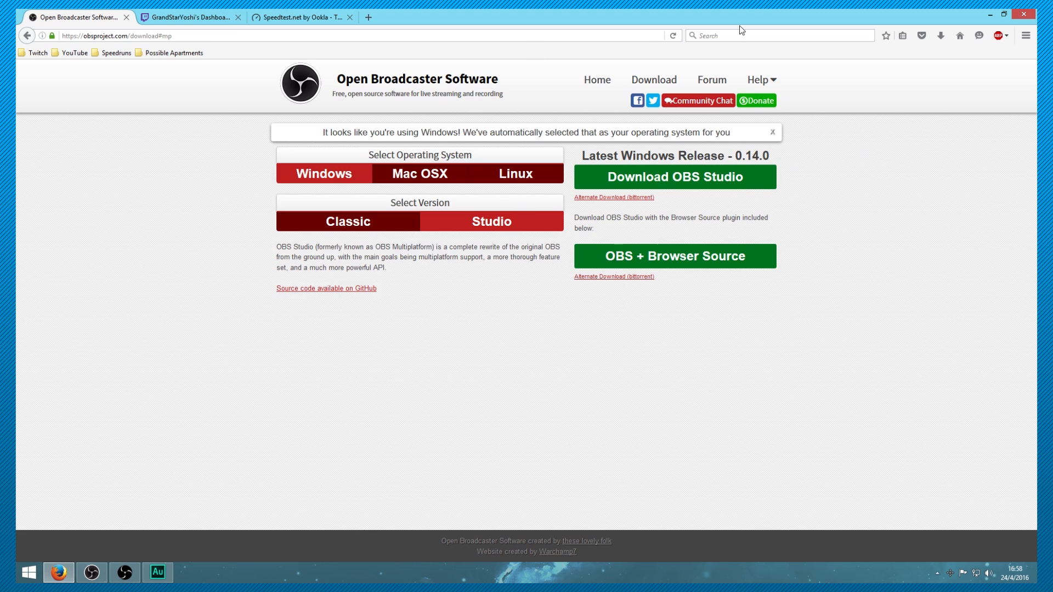
pyautogui.click(990, 14)
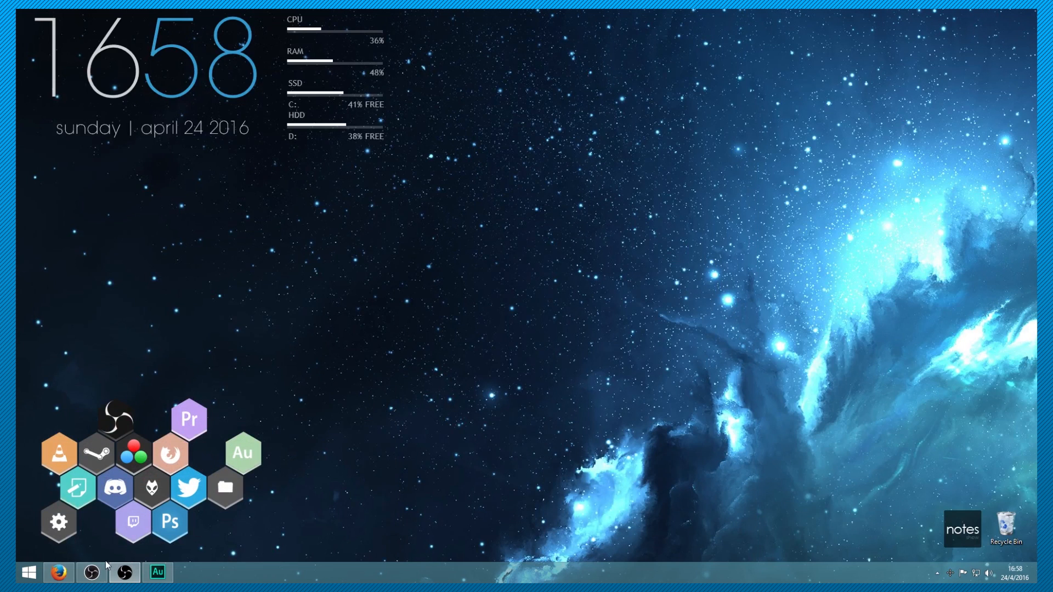
# Switch to OBS, view the Speedrun Scene and Casual Scene, and return to the Tutorial scene
pyautogui.click(91, 572)
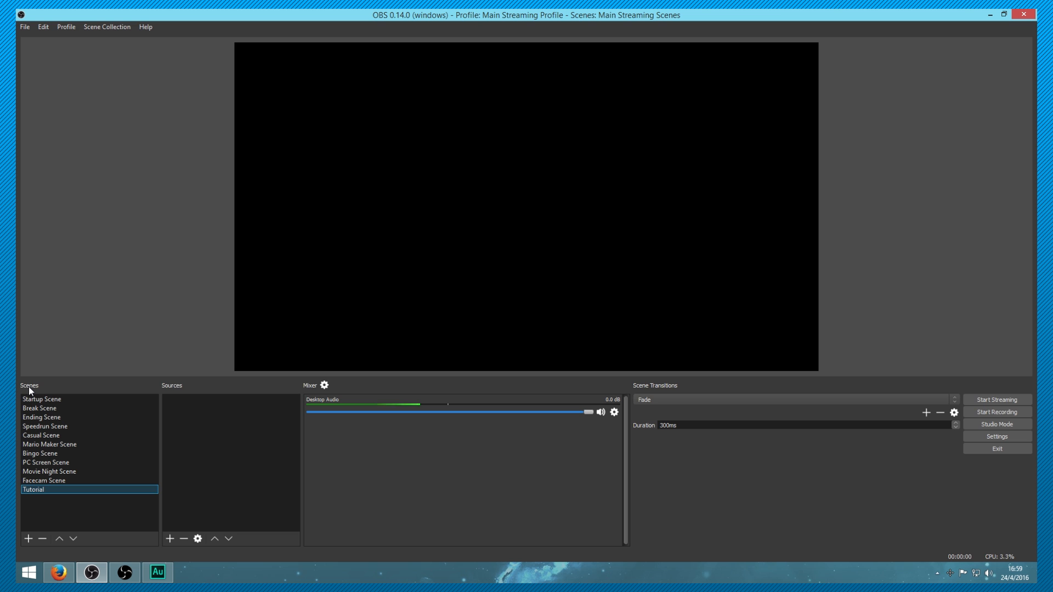
pyautogui.click(47, 427)
pyautogui.click(43, 435)
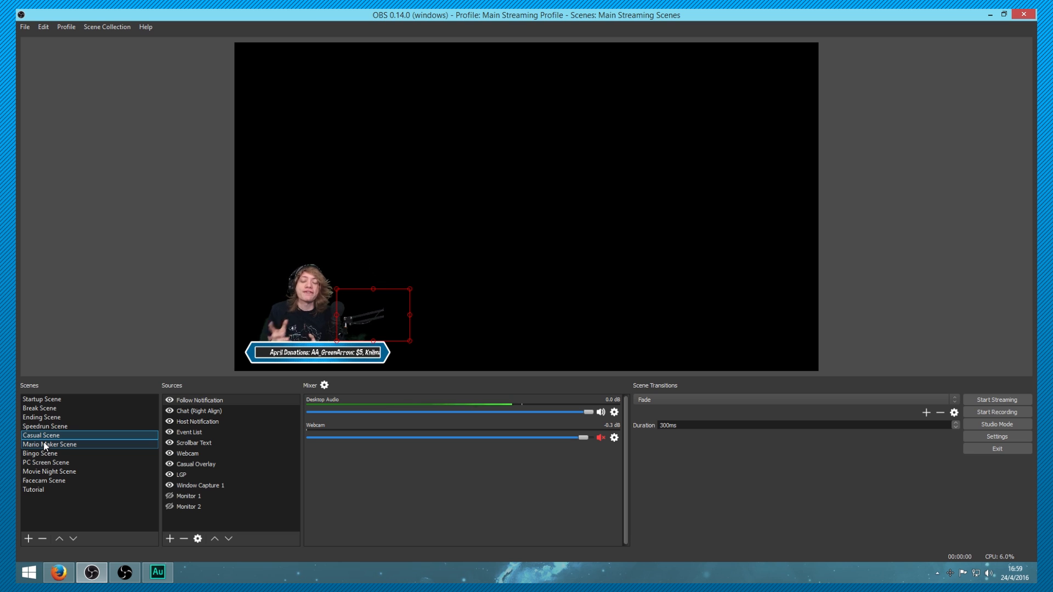
pyautogui.click(47, 489)
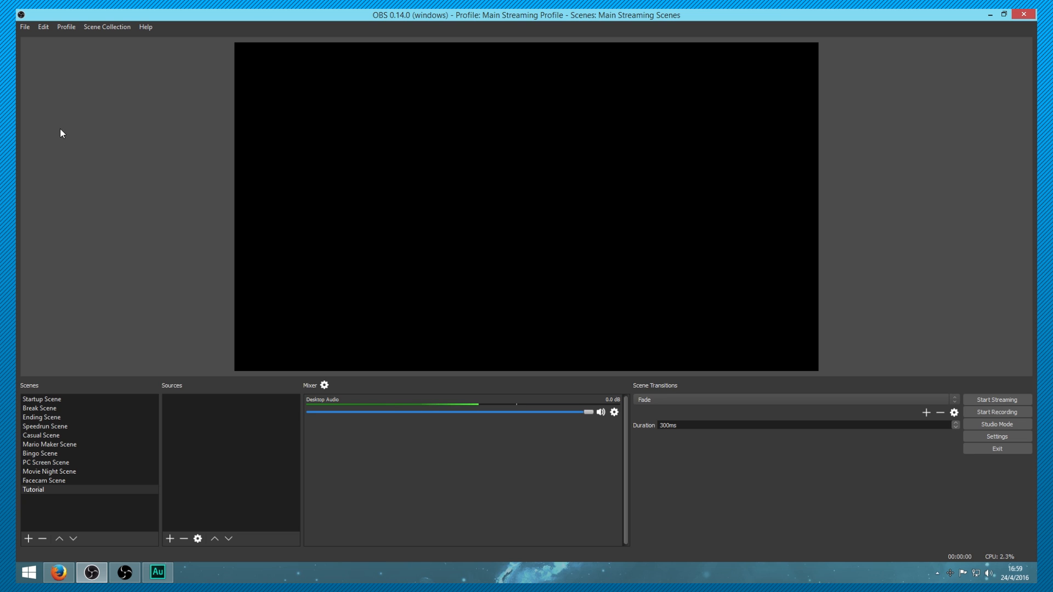
# Create a new profile named Tutorial
pyautogui.click(65, 28)
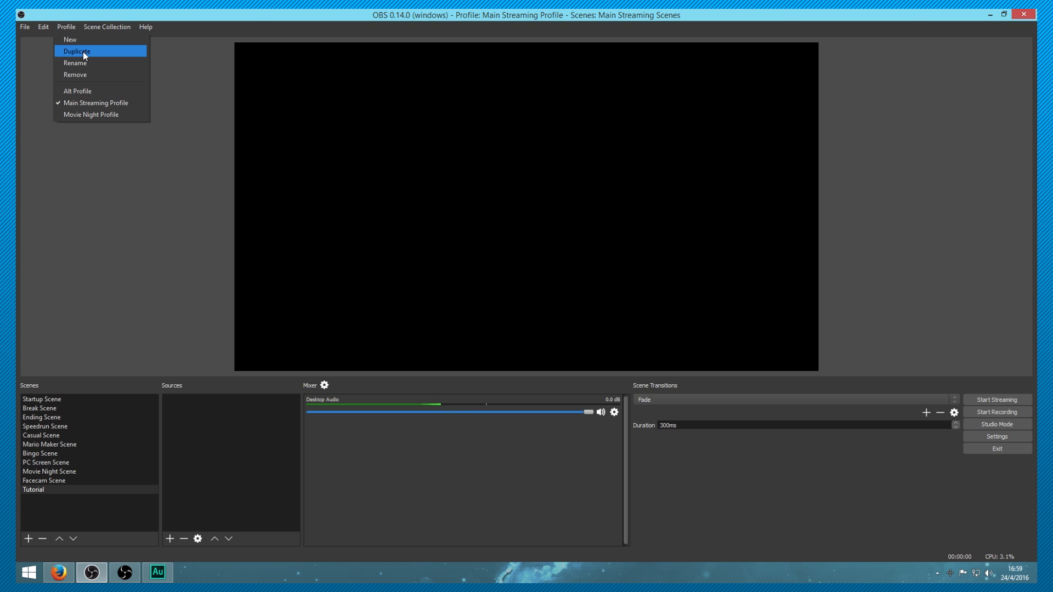
pyautogui.click(81, 42)
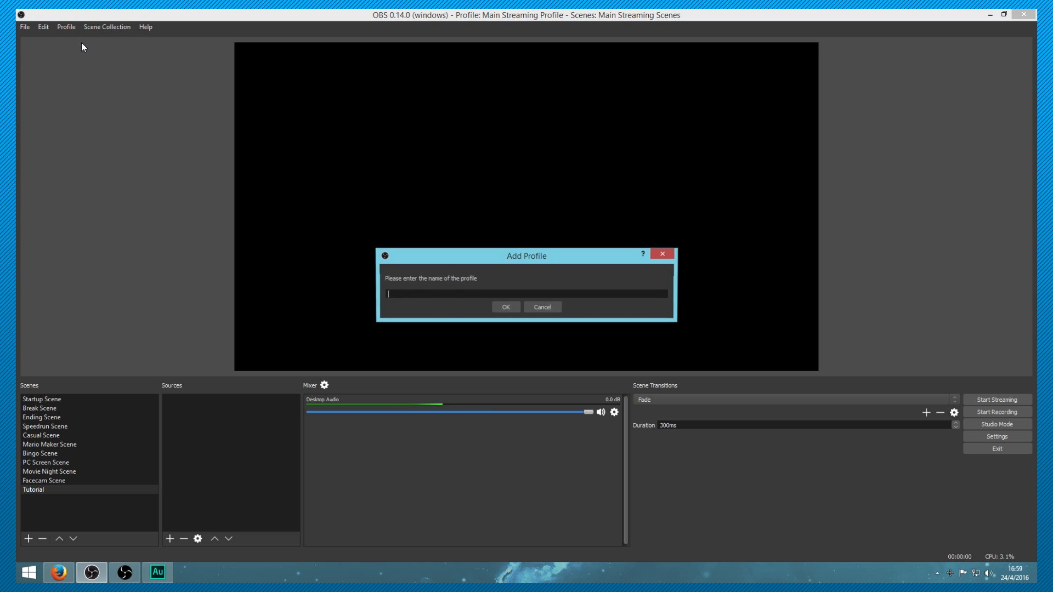
pyautogui.write('Tutorial')
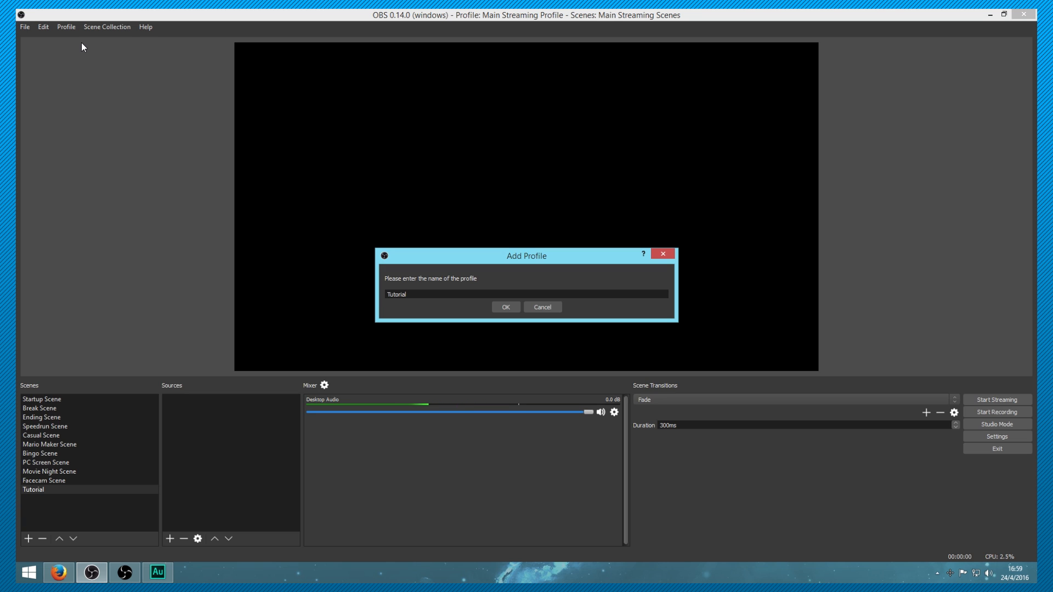
pyautogui.click(505, 309)
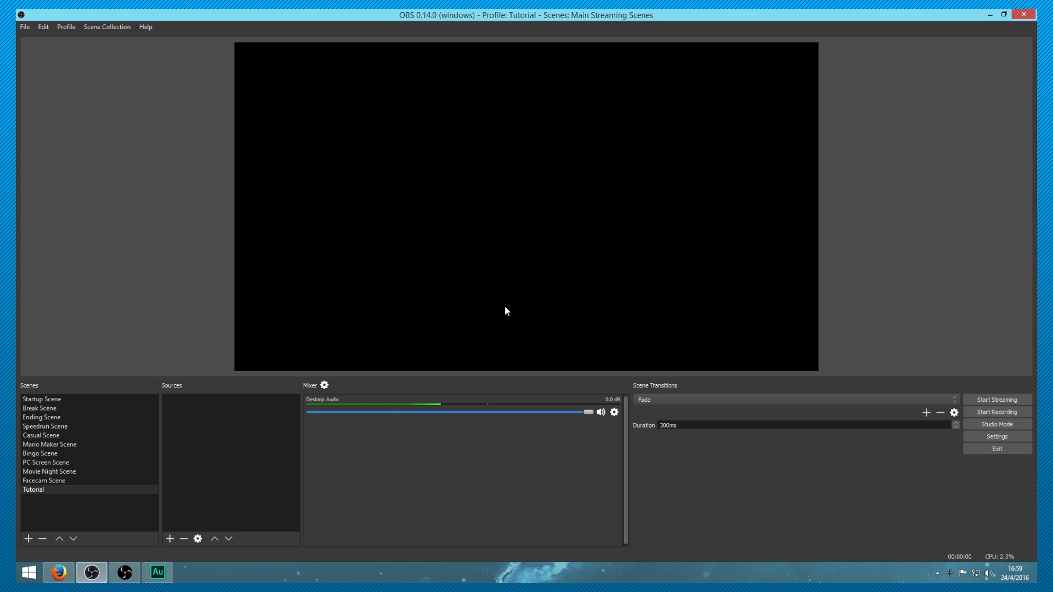
# Open the general settings and view the available interface languages
pyautogui.click(26, 27)
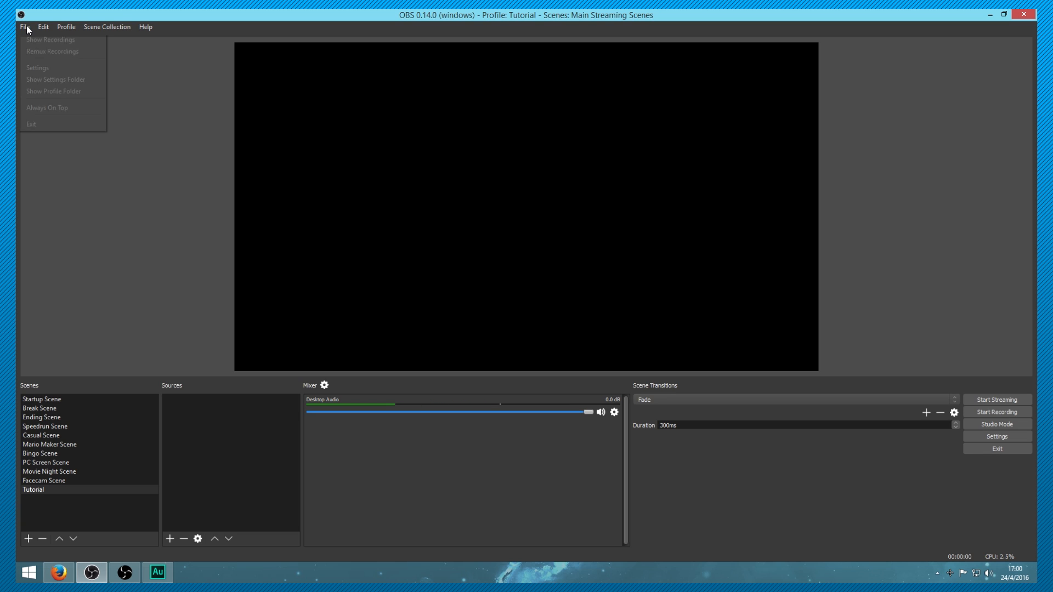
pyautogui.click(48, 66)
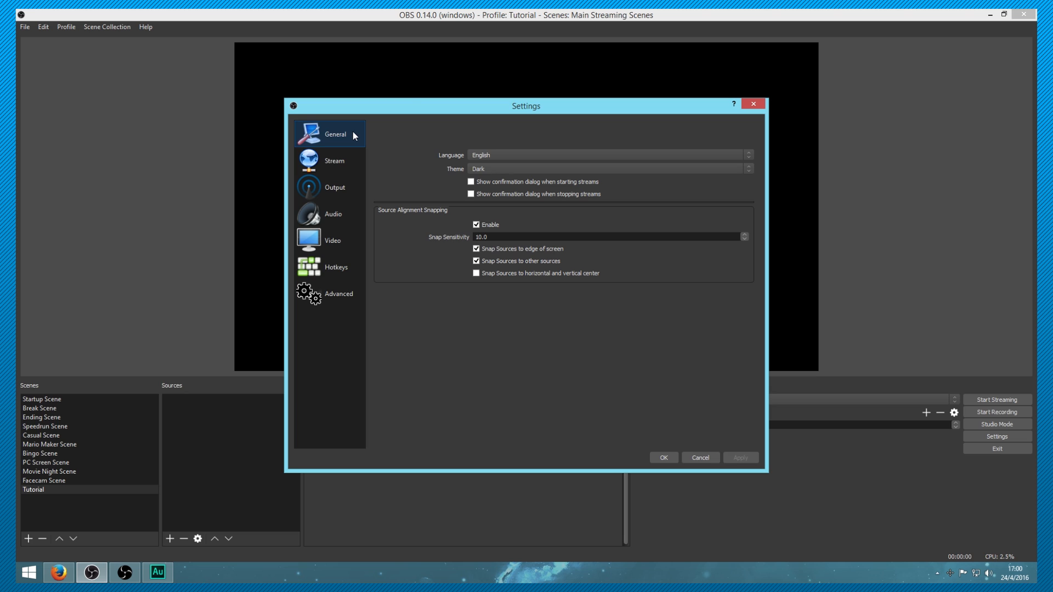
pyautogui.click(528, 155)
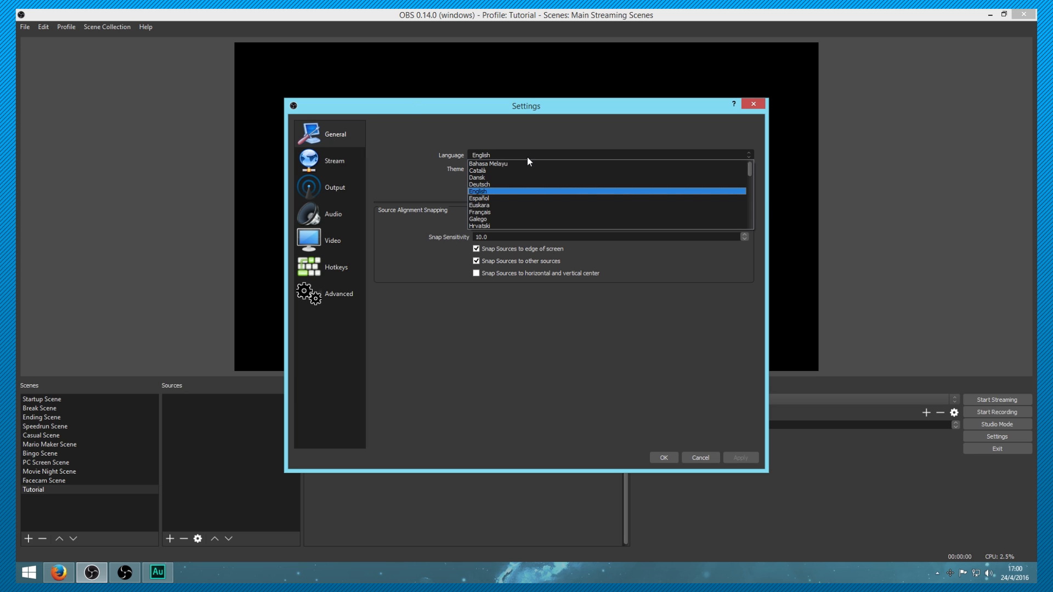
pyautogui.click(528, 157)
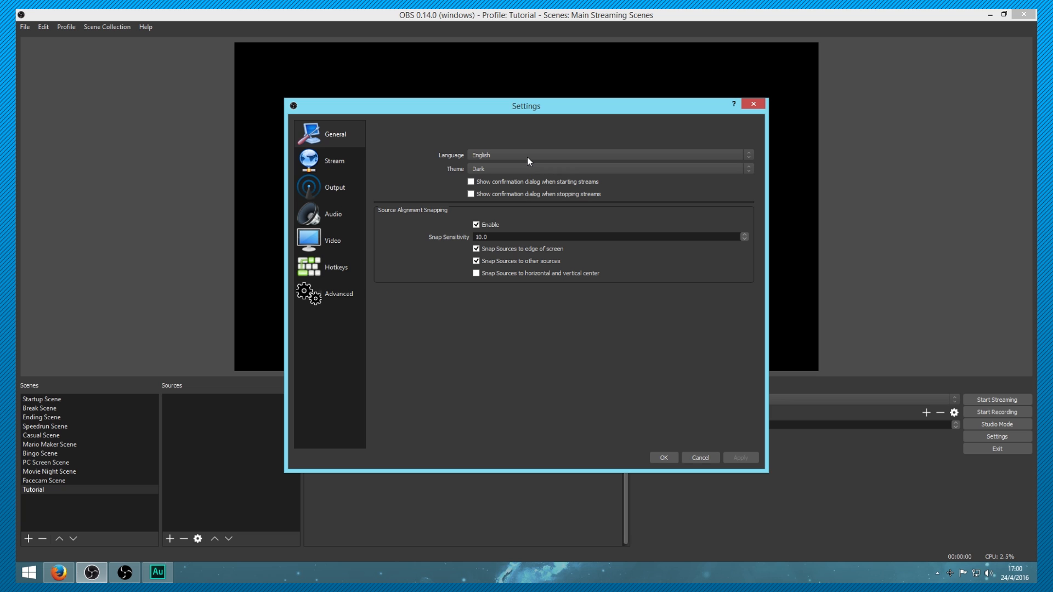
# Preview the Default interface theme and restore the Dark theme
pyautogui.click(531, 169)
pyautogui.click(508, 182)
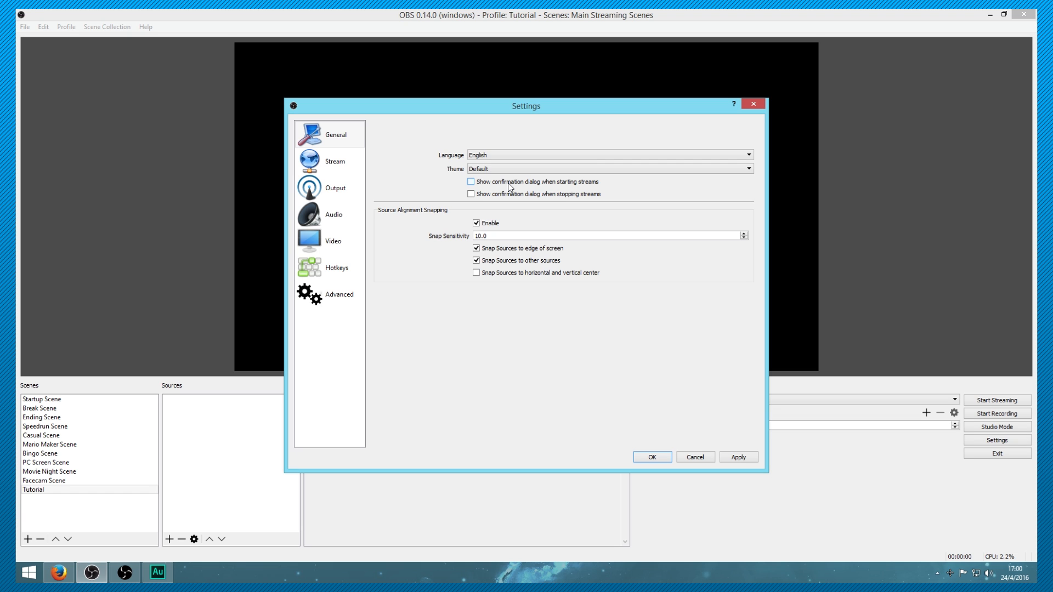
pyautogui.click(509, 171)
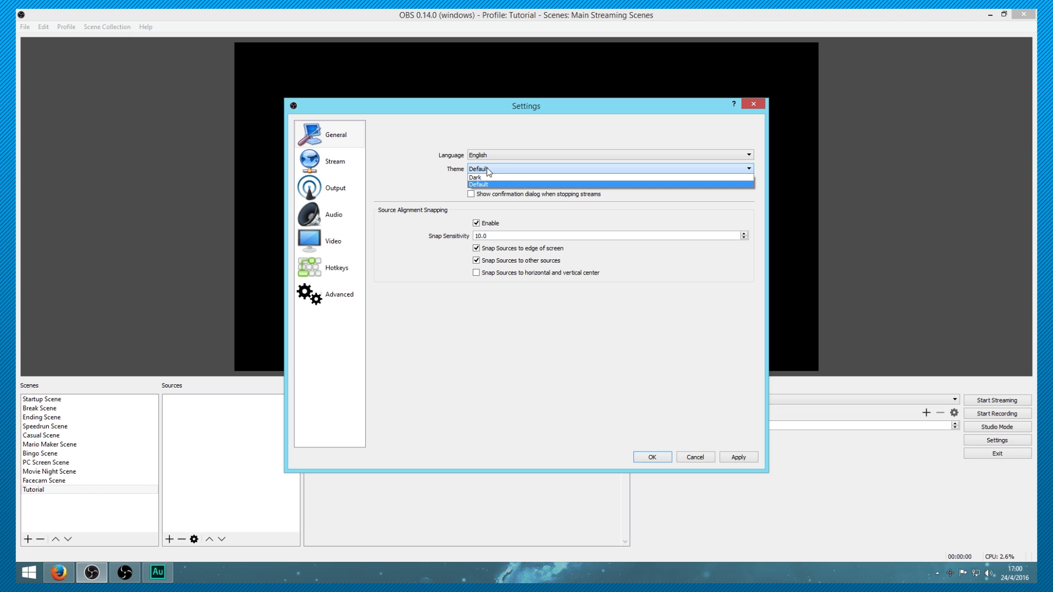
pyautogui.click(488, 178)
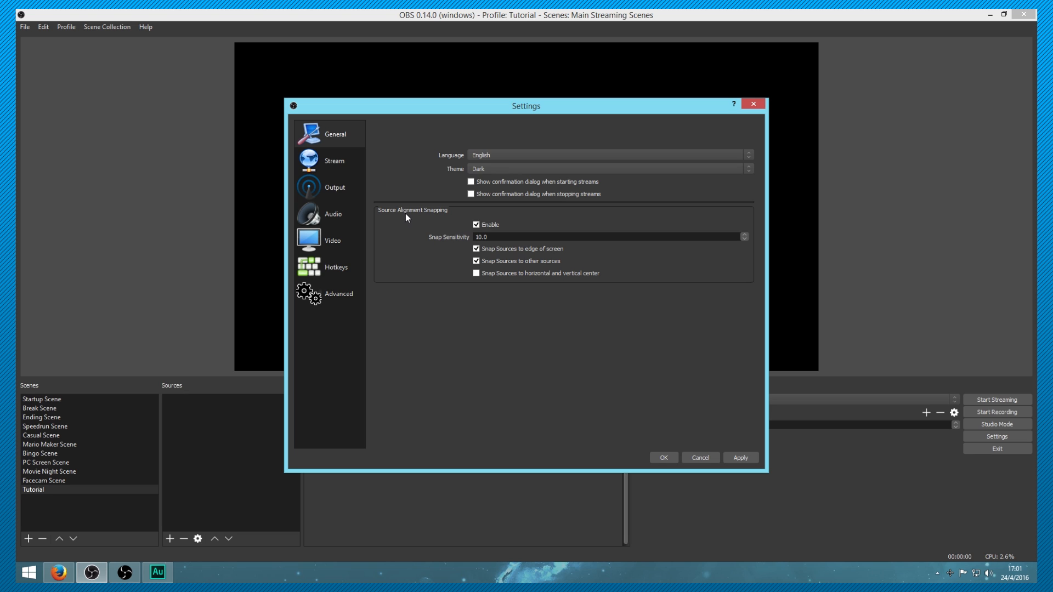
# Disable Source Alignment Snapping in the general settings
pyautogui.click(476, 225)
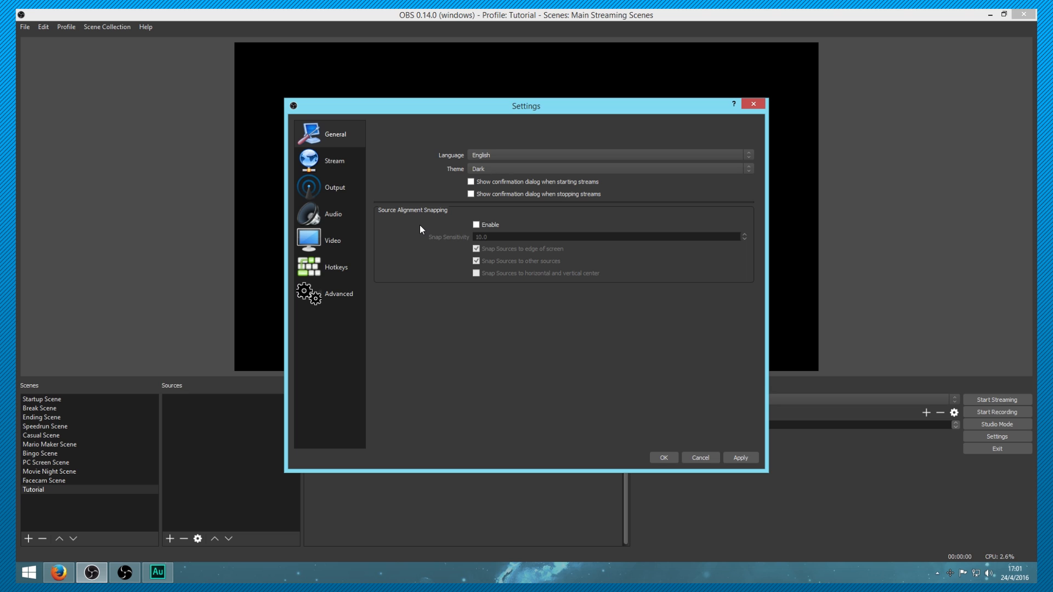
pyautogui.click(476, 226)
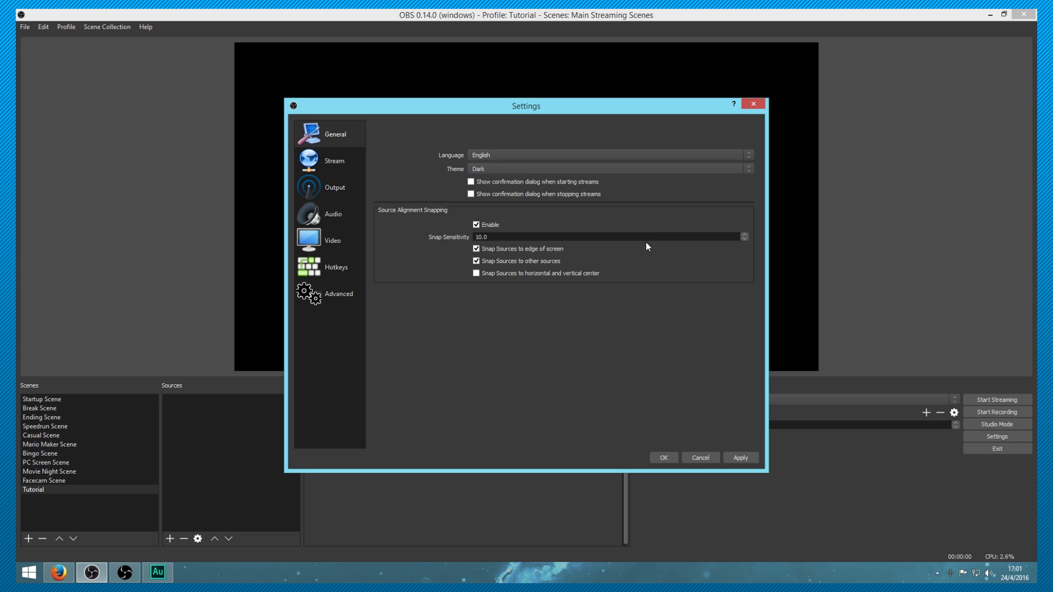
pyautogui.click(477, 227)
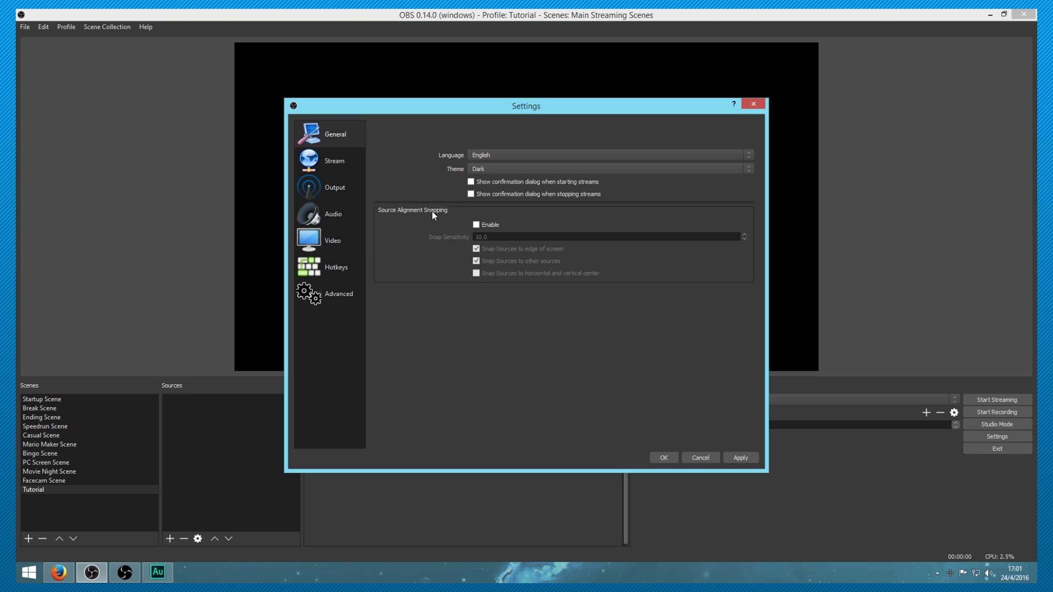
# Set the Twitch streaming server to US East: New York, NY in the stream settings
pyautogui.click(329, 169)
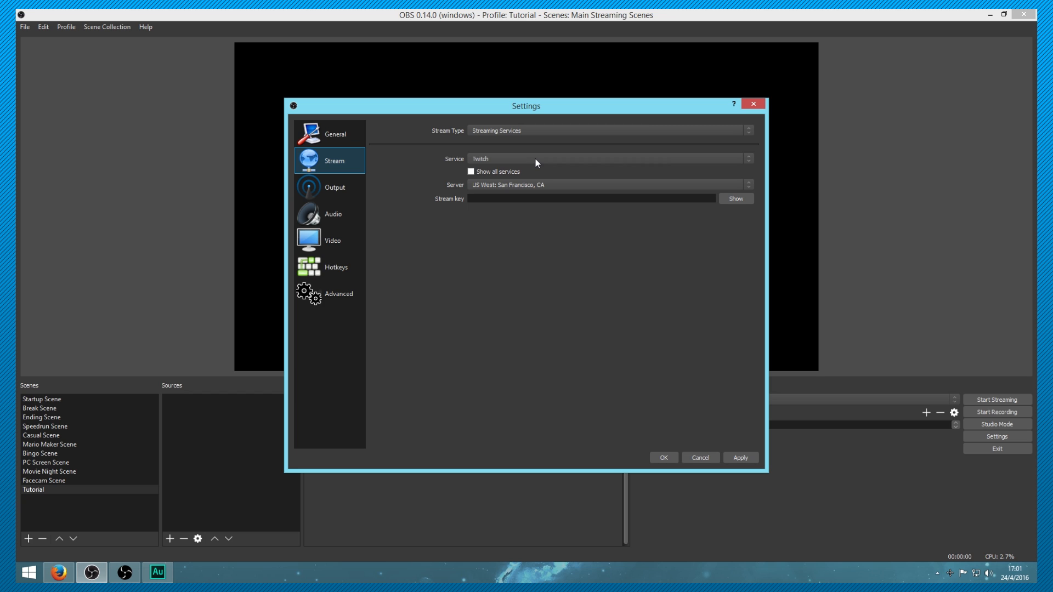
pyautogui.click(564, 185)
pyautogui.scroll(-5, 542, 211)
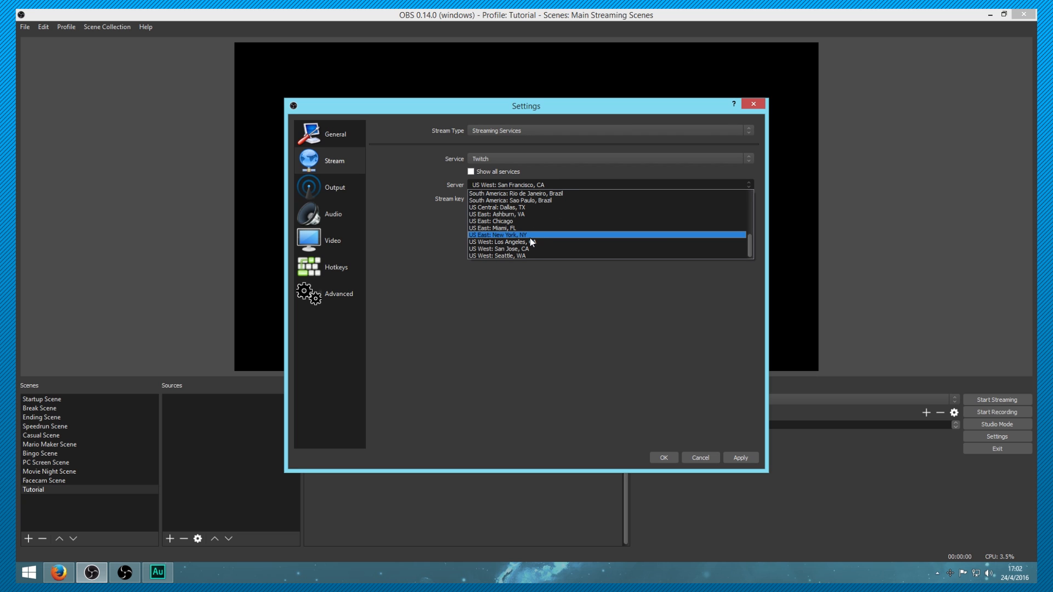
pyautogui.click(530, 237)
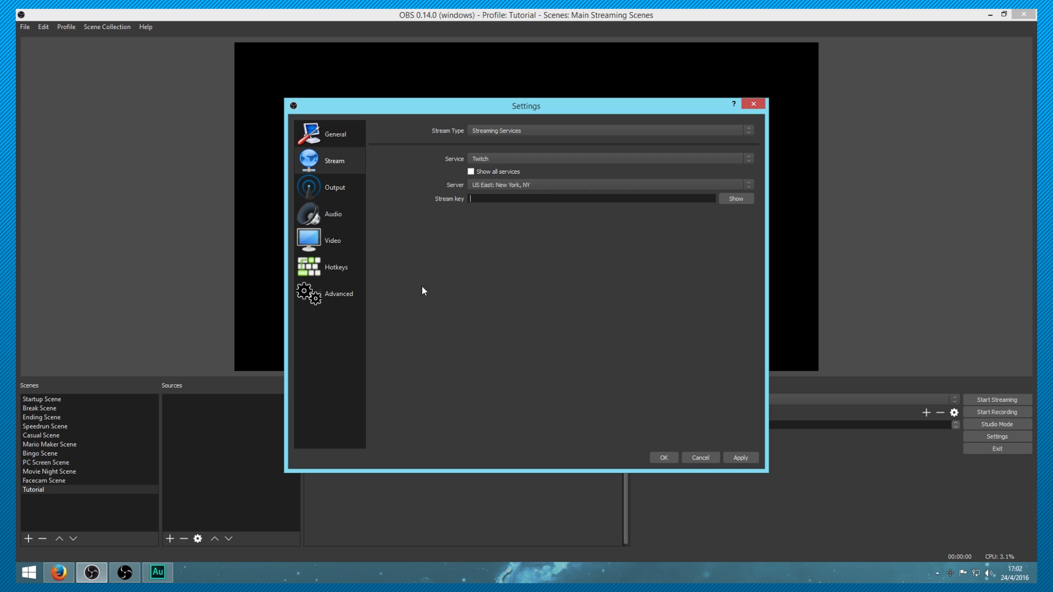
# Switch to Firefox, view the Stream Key page of the Twitch dashboard, and return to the OBS stream settings
pyautogui.click(59, 573)
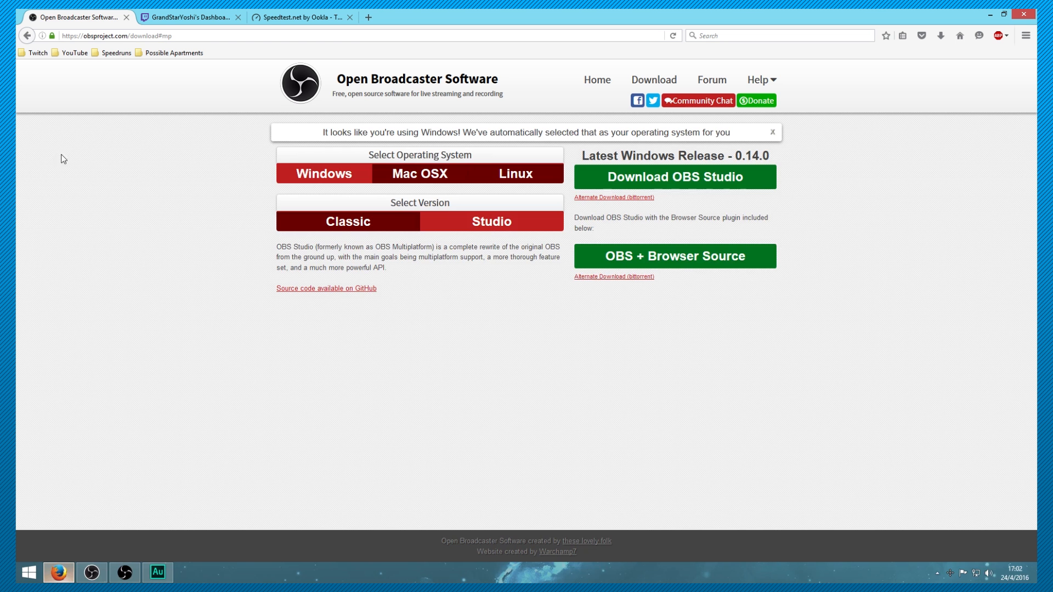
pyautogui.click(172, 15)
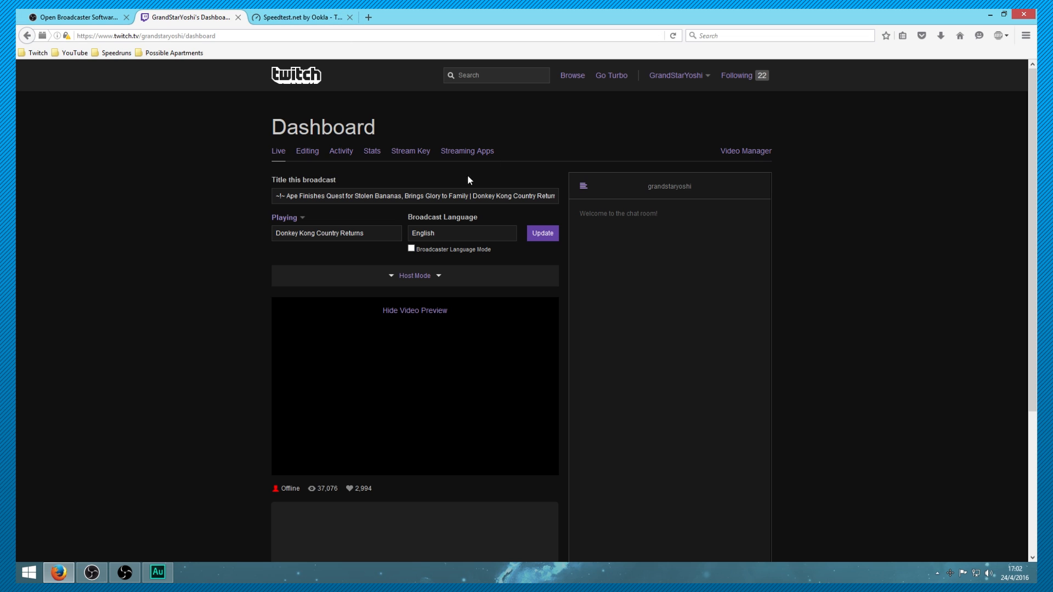
pyautogui.click(406, 154)
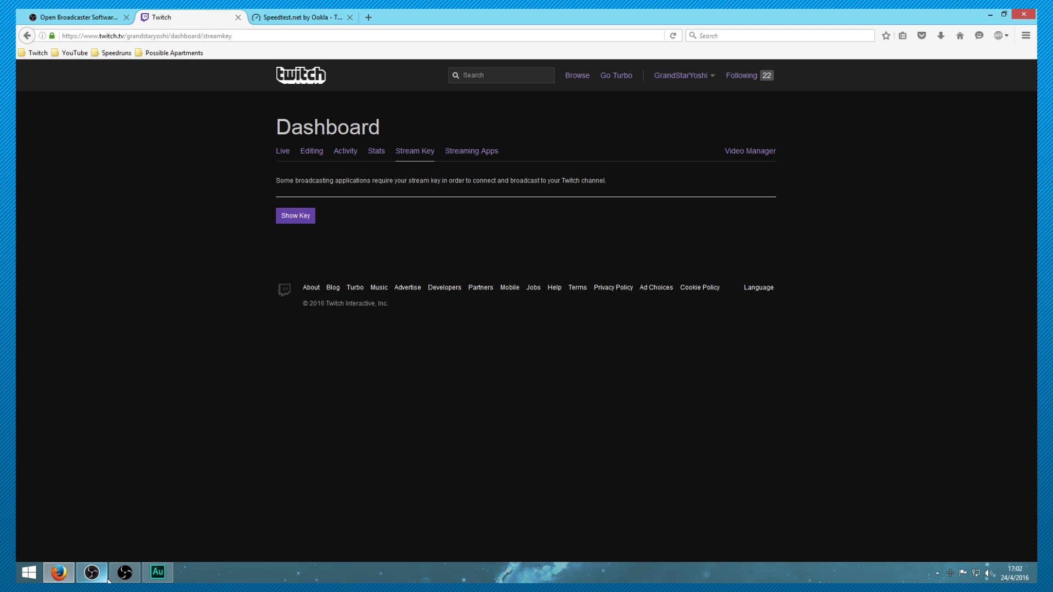
pyautogui.click(92, 572)
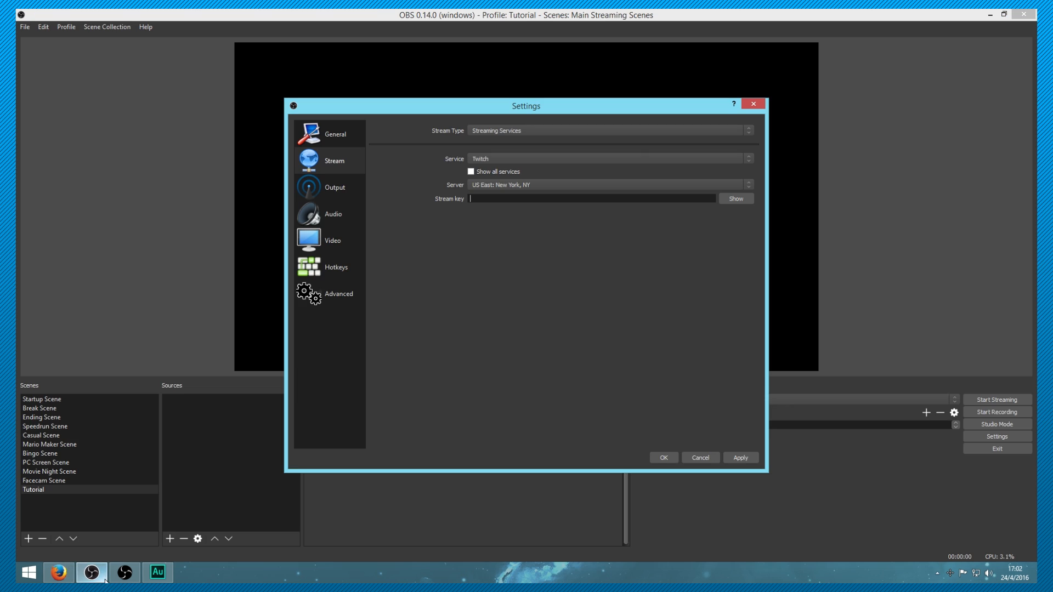
# In the video settings, set the output resolution to 1920x1080 and the downscale filter to Lanczos (Sharpened scaling, 32 samples)
pyautogui.click(341, 238)
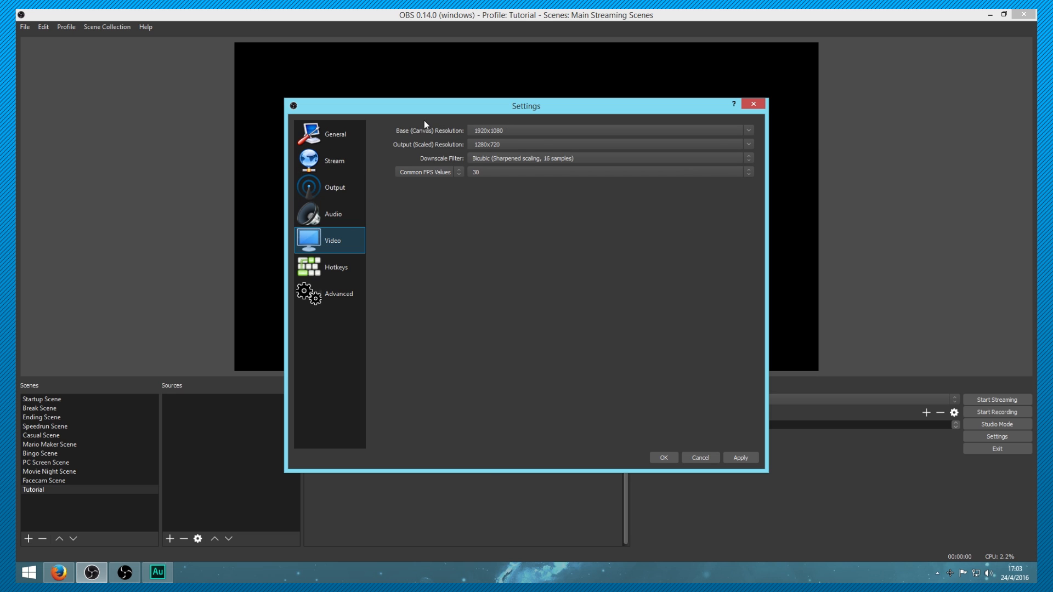
pyautogui.moveTo(424, 110); pyautogui.dragTo(695, 215)
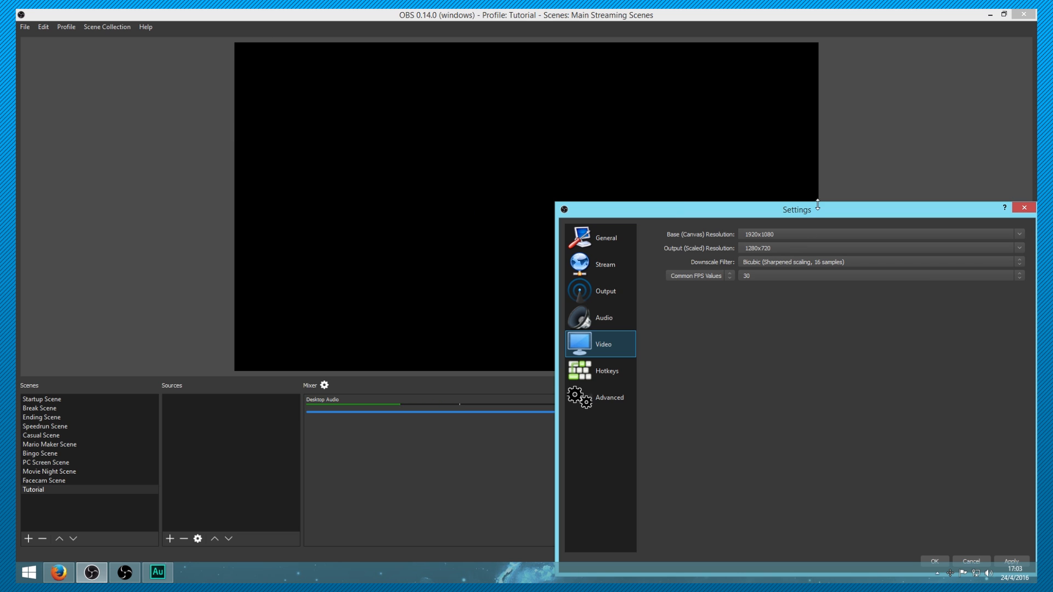
pyautogui.moveTo(816, 210); pyautogui.dragTo(588, 114)
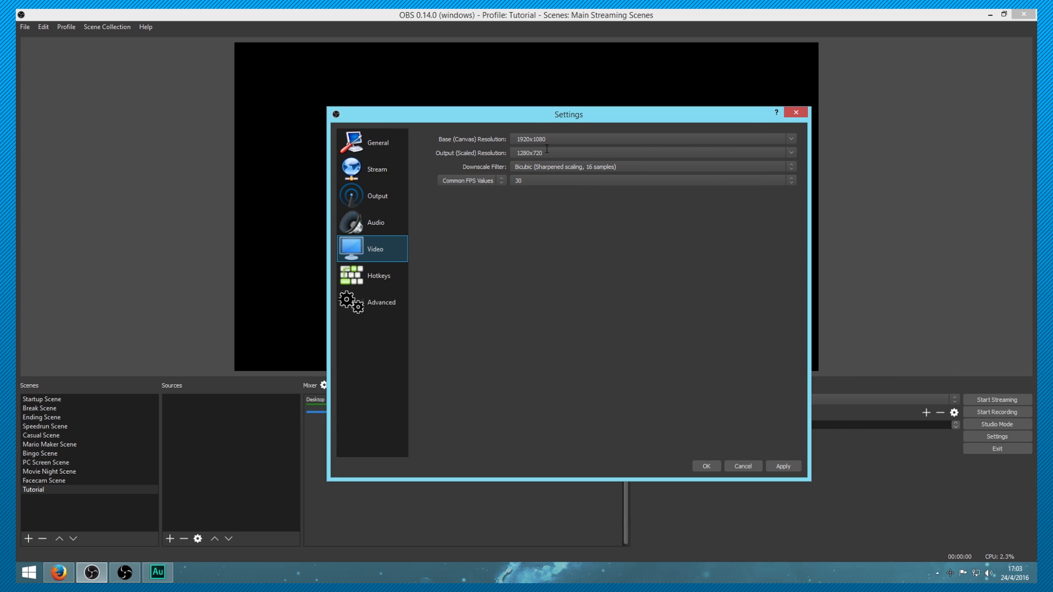
pyautogui.click(791, 153)
pyautogui.click(740, 161)
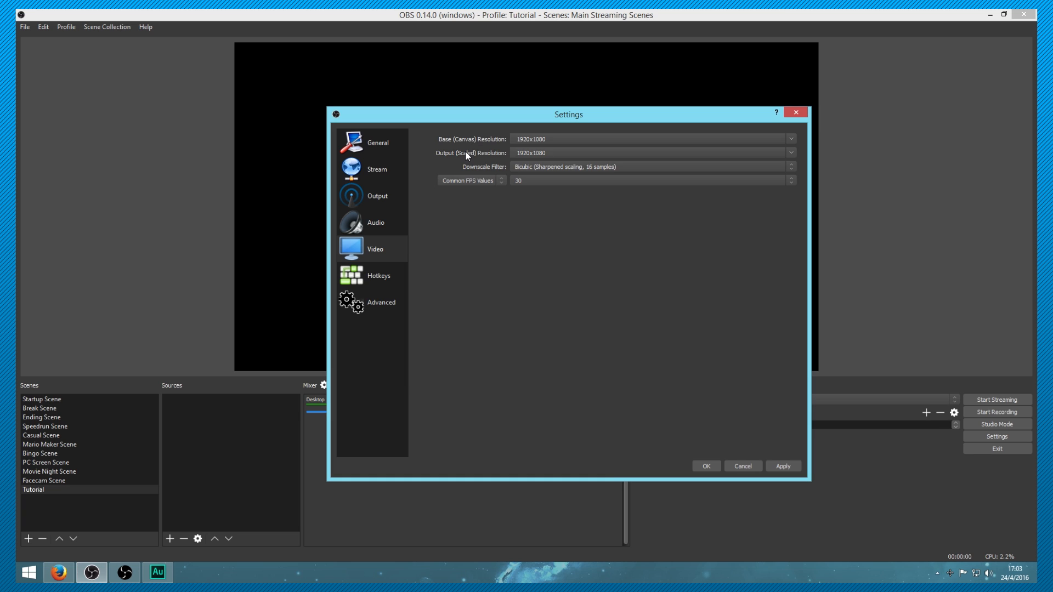
pyautogui.click(558, 166)
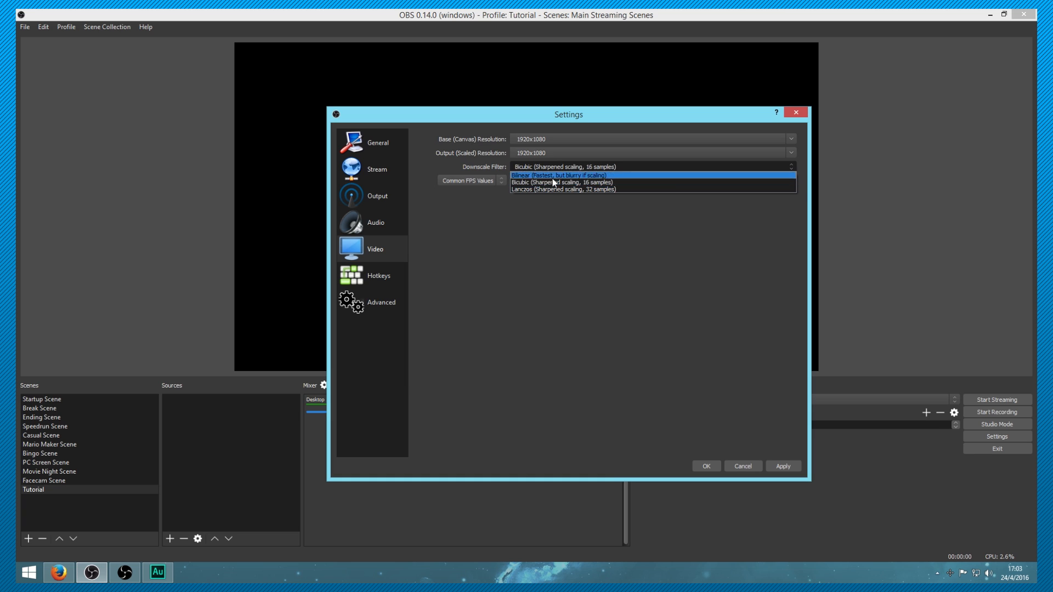
pyautogui.click(547, 189)
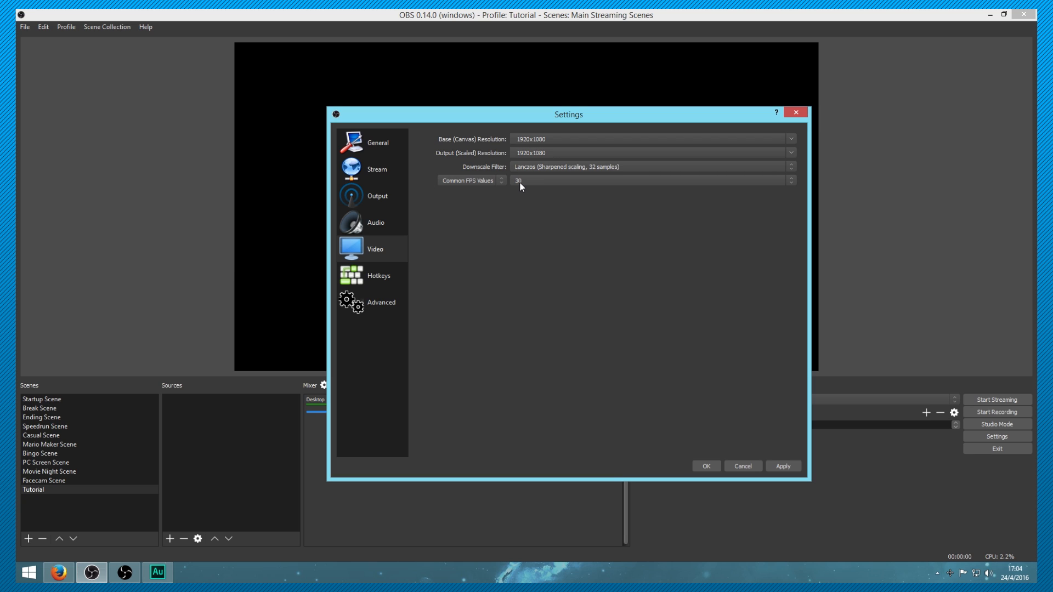
# Switch the output mode to Advanced and enable rescaling of the streaming output to 852x480
pyautogui.click(388, 201)
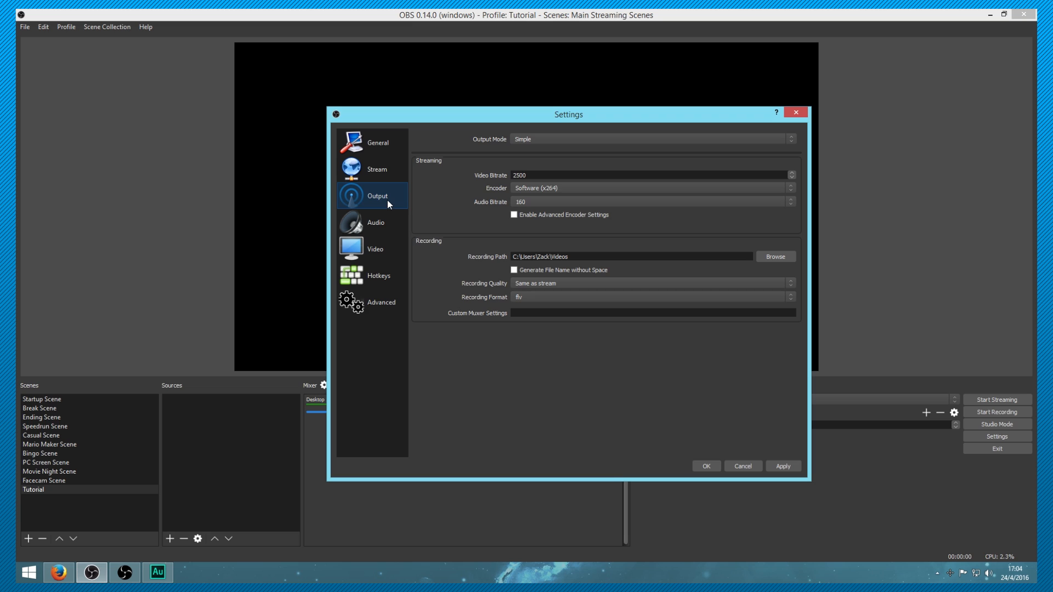
pyautogui.click(568, 139)
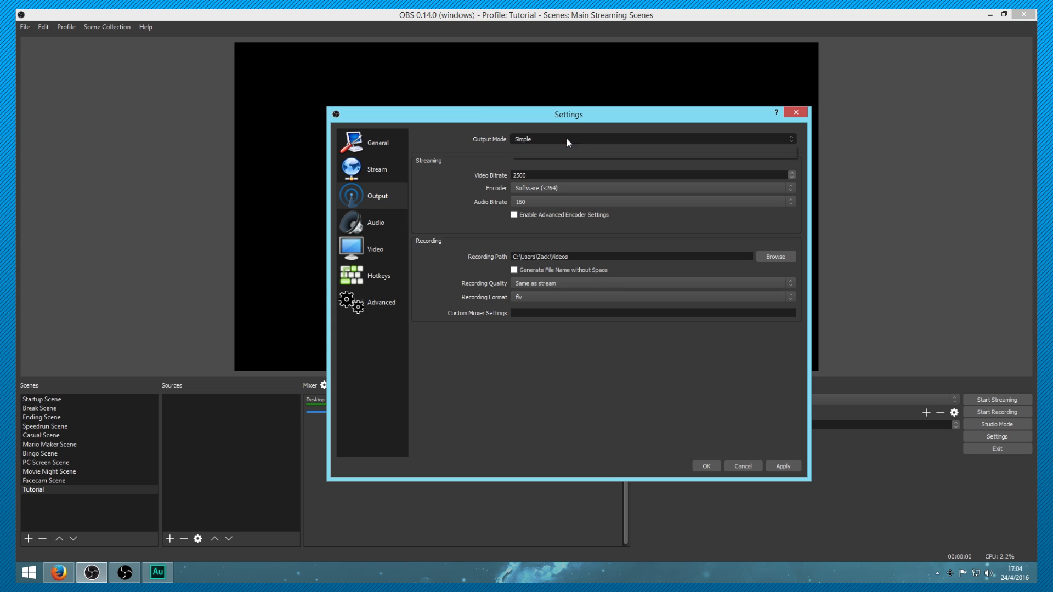
pyautogui.click(571, 155)
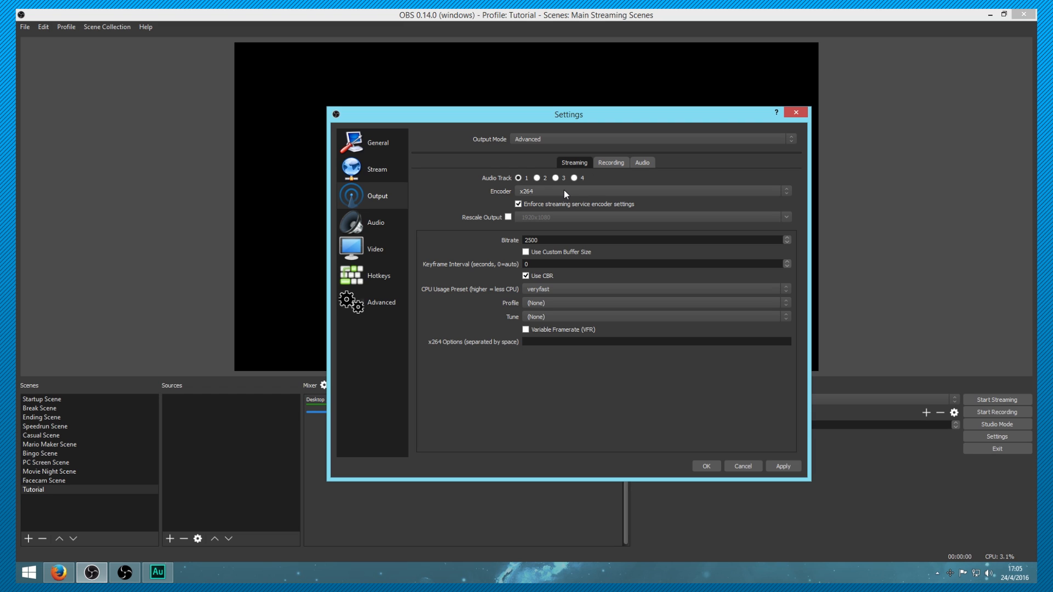
pyautogui.click(508, 217)
pyautogui.click(783, 216)
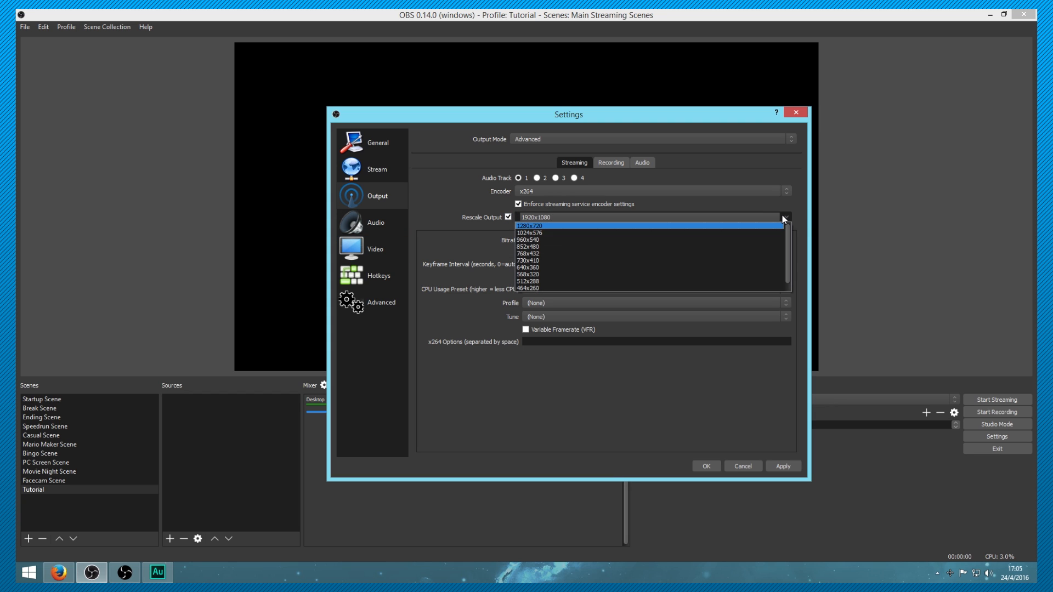
pyautogui.click(533, 247)
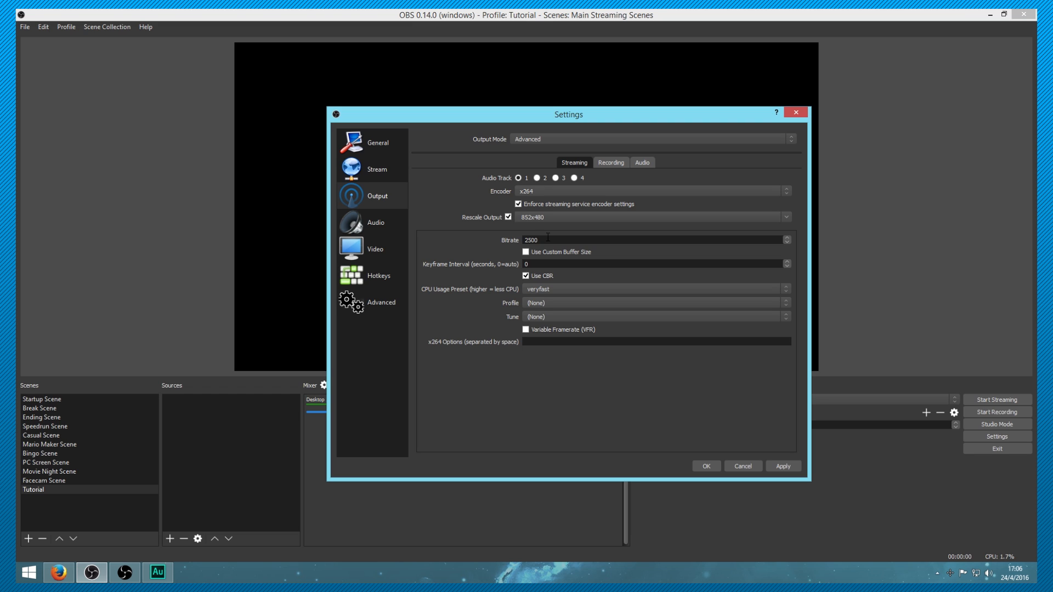
pyautogui.press('Return')
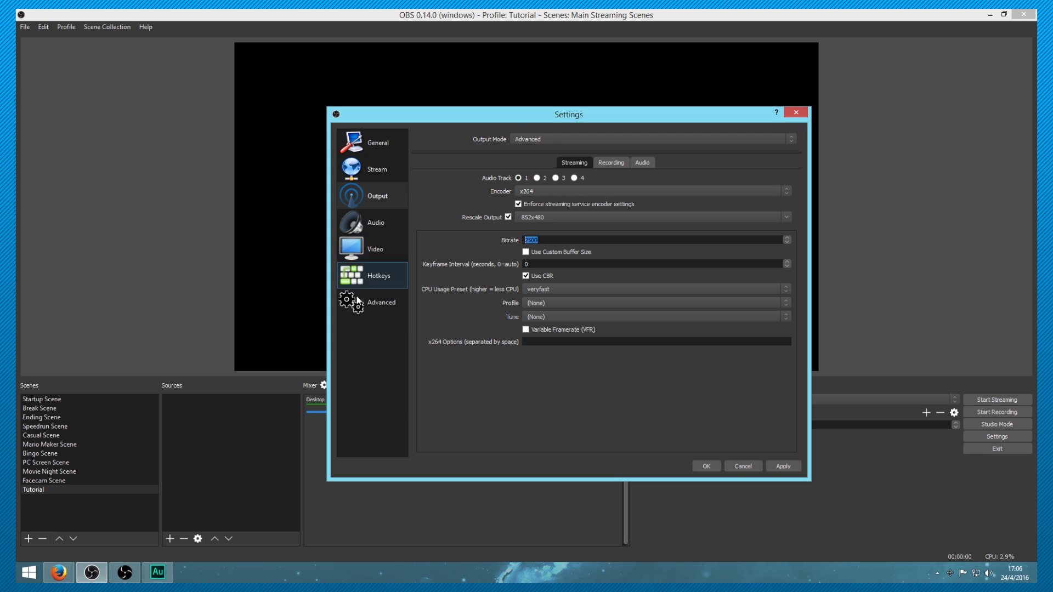
# Switch to Firefox, view the Speedtest.net results, and open the Estimator page on the OBS website
pyautogui.click(58, 573)
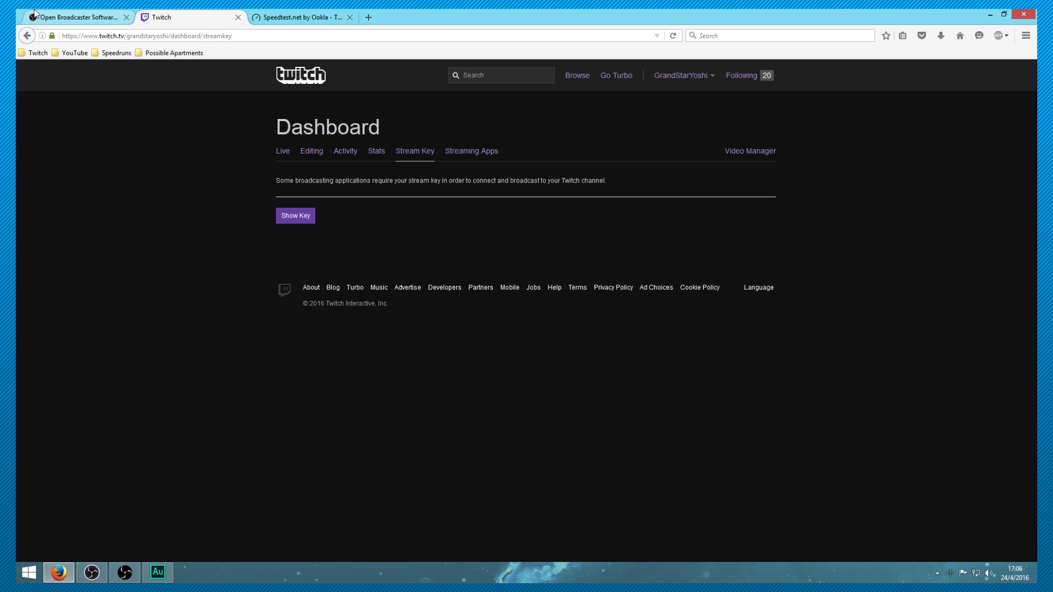
pyautogui.click(312, 15)
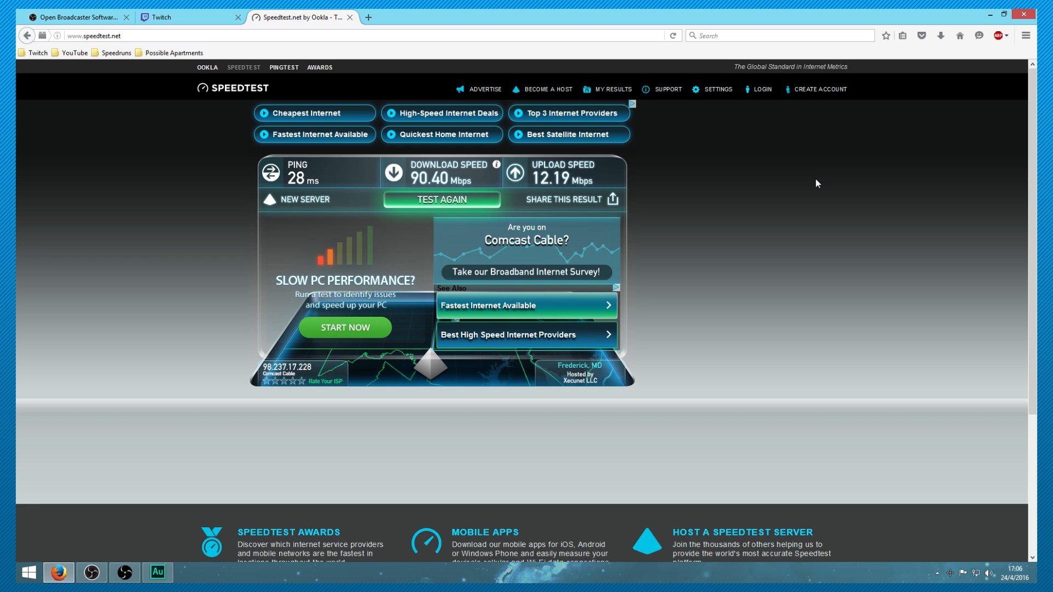
pyautogui.click(62, 14)
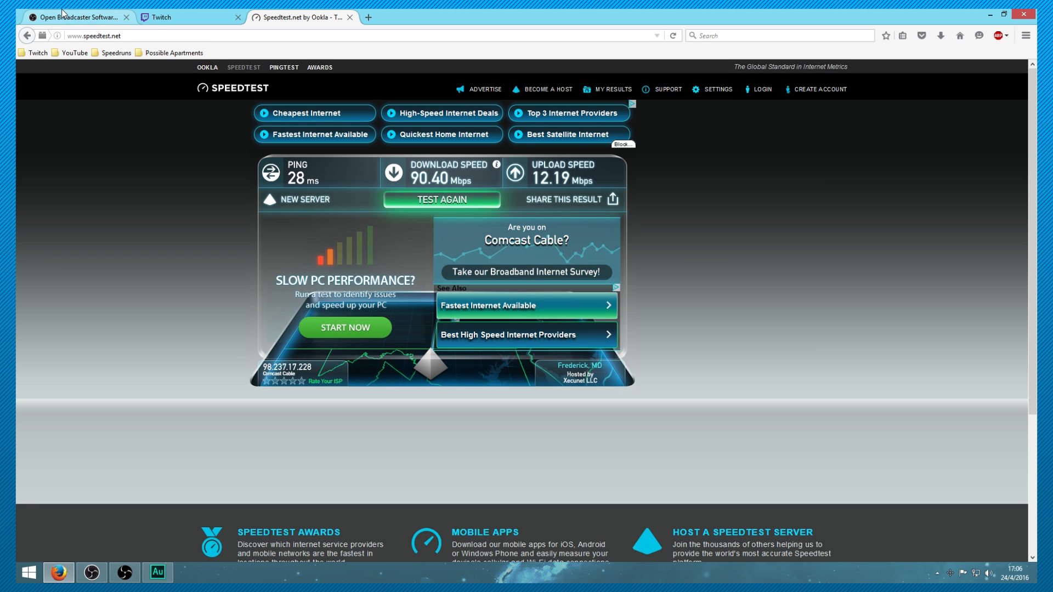
pyautogui.moveTo(759, 83)
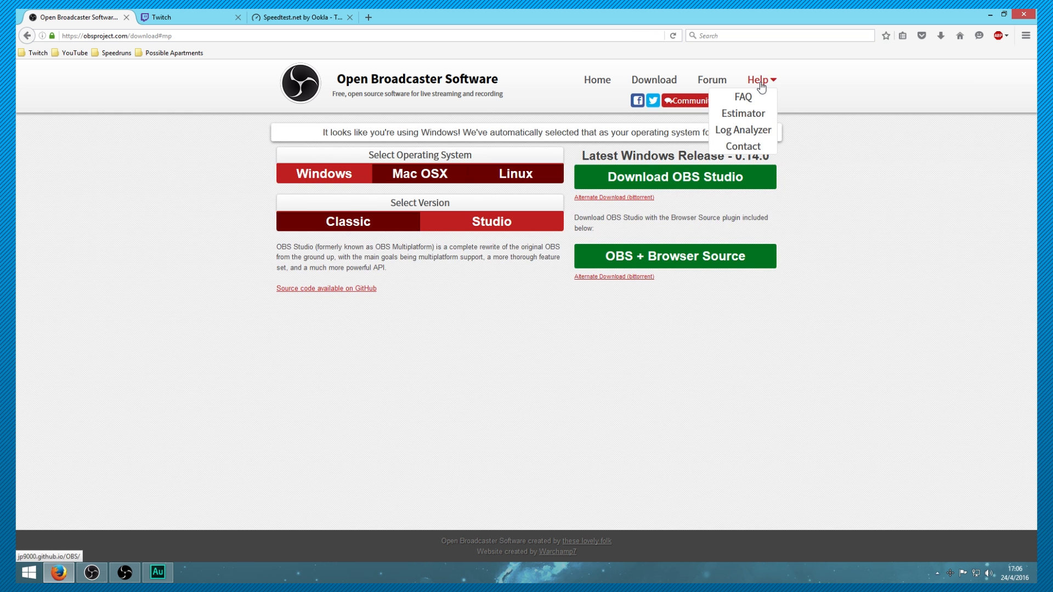
pyautogui.click(756, 119)
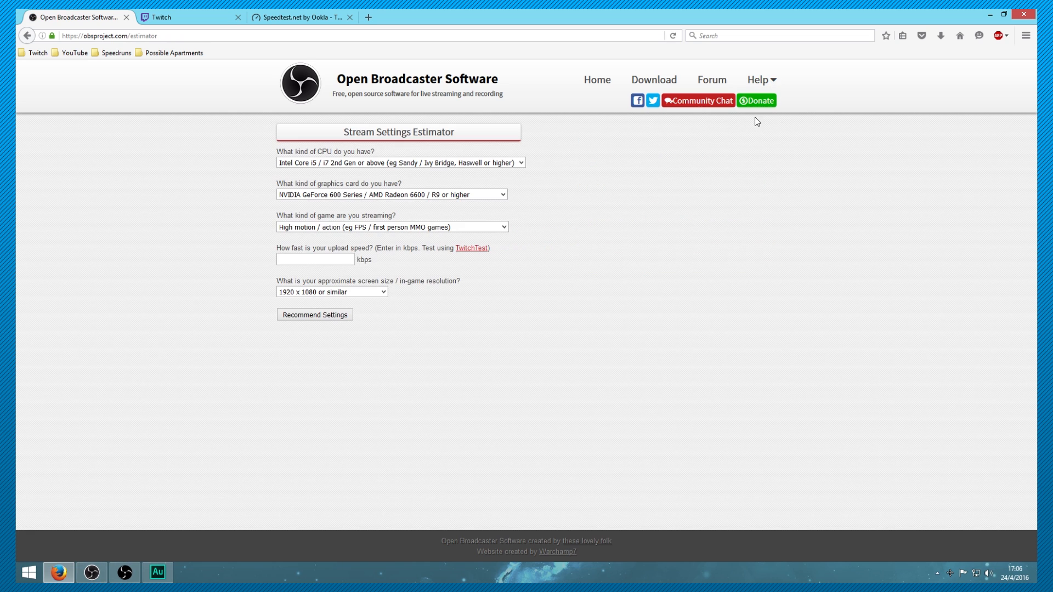
# In the estimator, choose Intel Core i5 / i7 2nd Gen or above, NVIDIA GeForce 600 Series / AMD Radeon 6600 / R9 or higher, and High motion / action
pyautogui.click(490, 163)
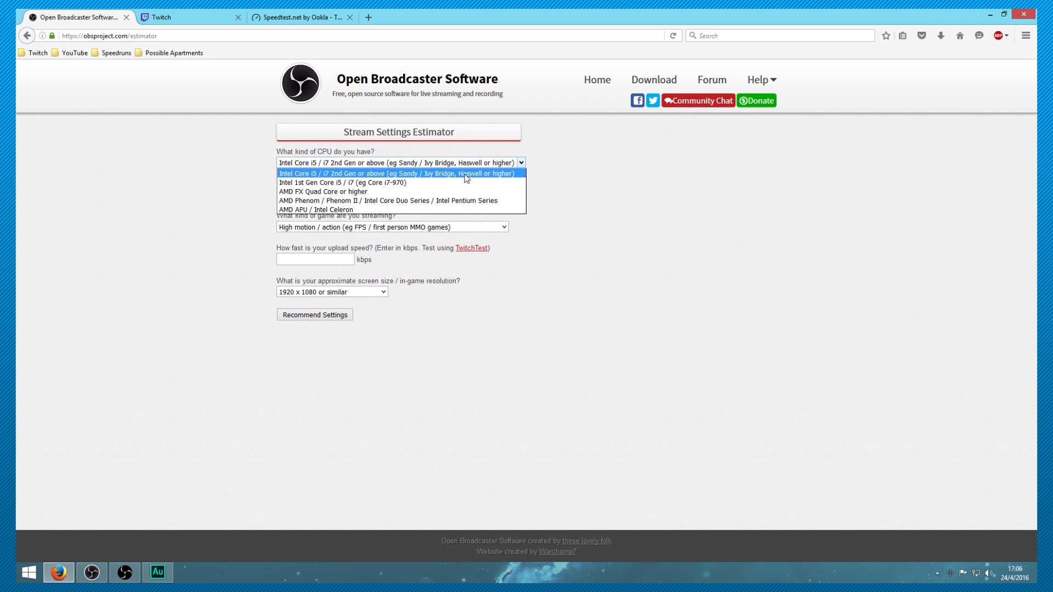
pyautogui.click(465, 174)
pyautogui.click(482, 195)
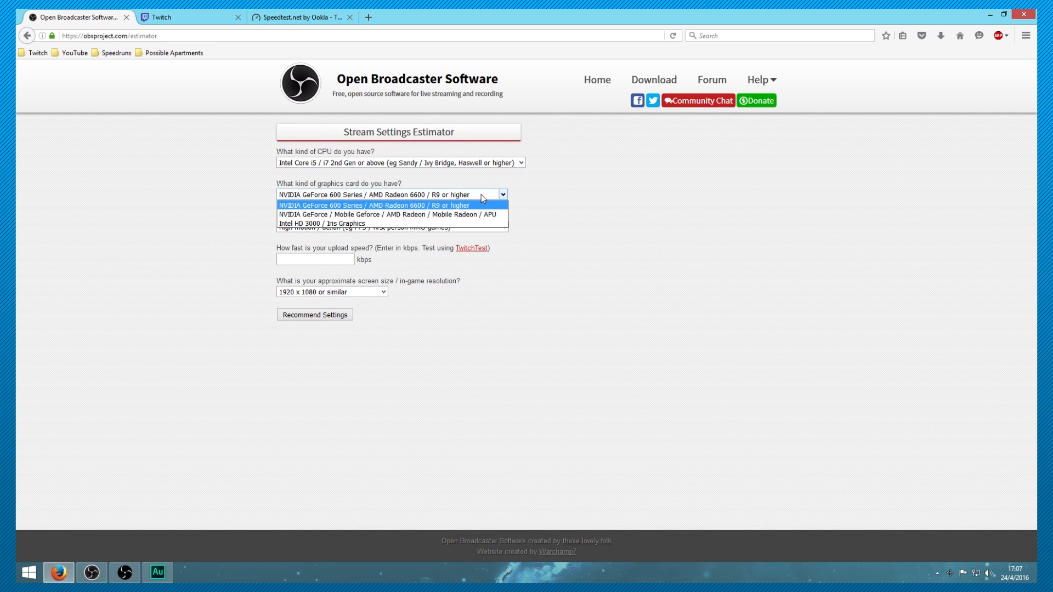
pyautogui.click(453, 205)
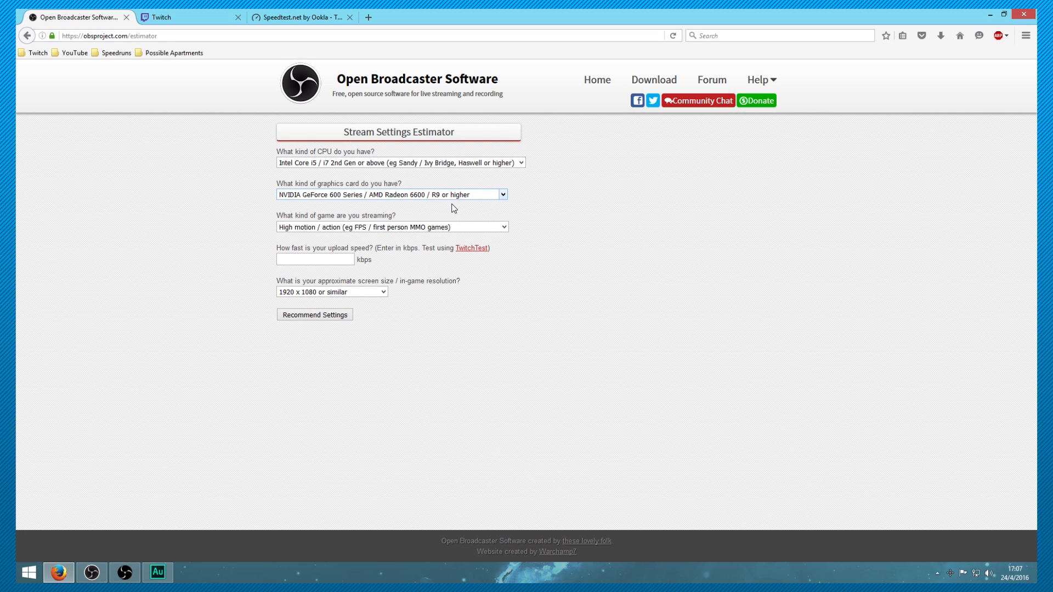
pyautogui.click(505, 227)
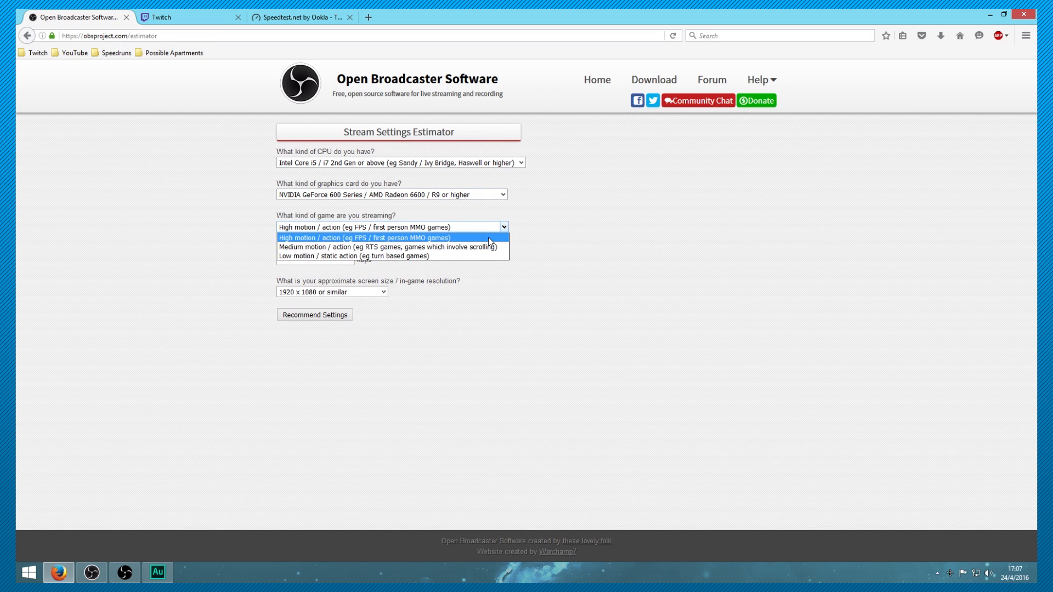
pyautogui.click(362, 238)
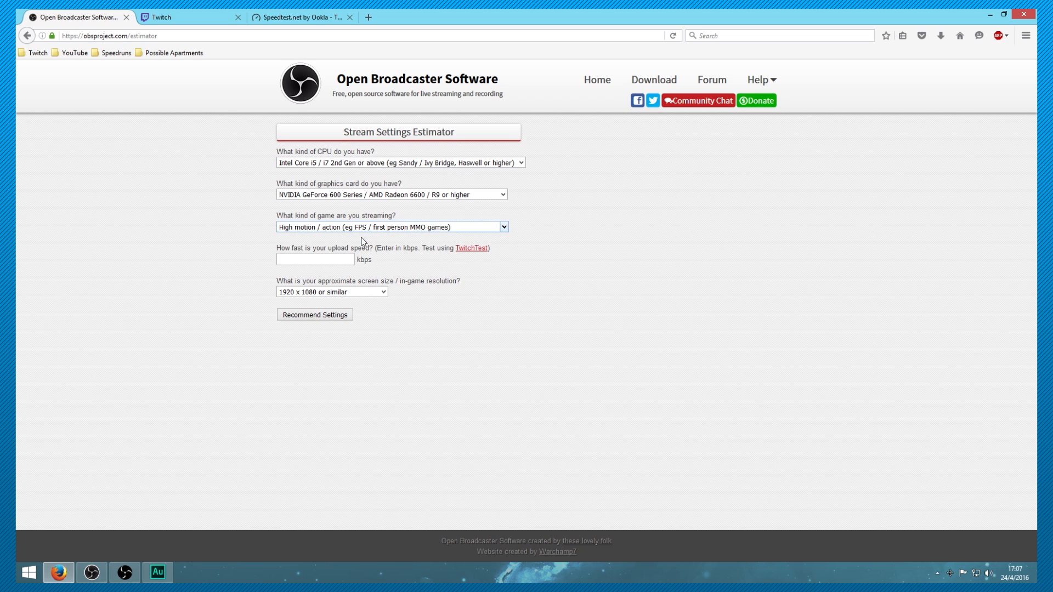
pyautogui.click(378, 228)
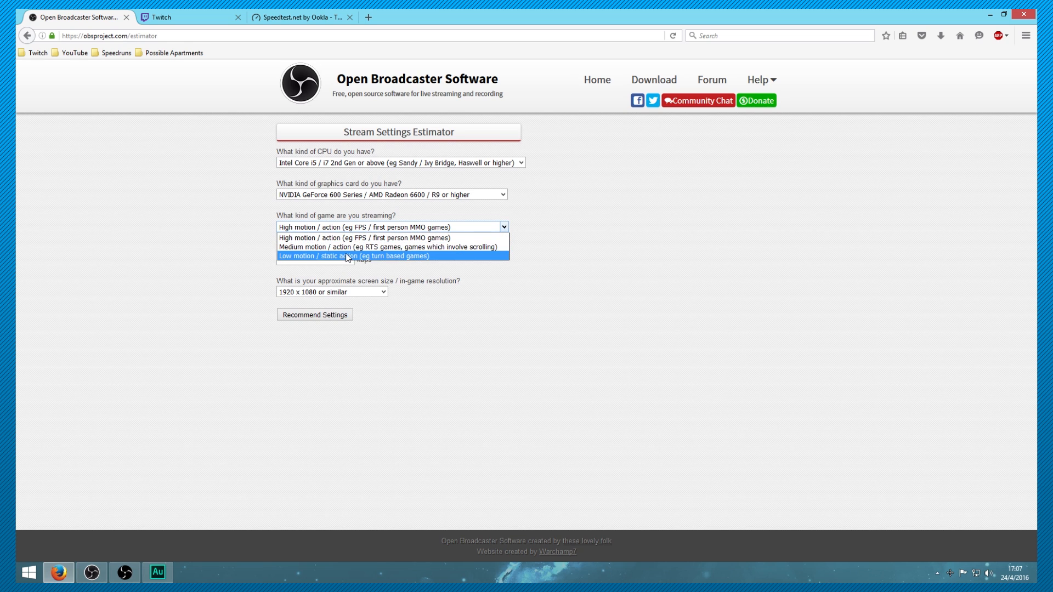
pyautogui.click(365, 239)
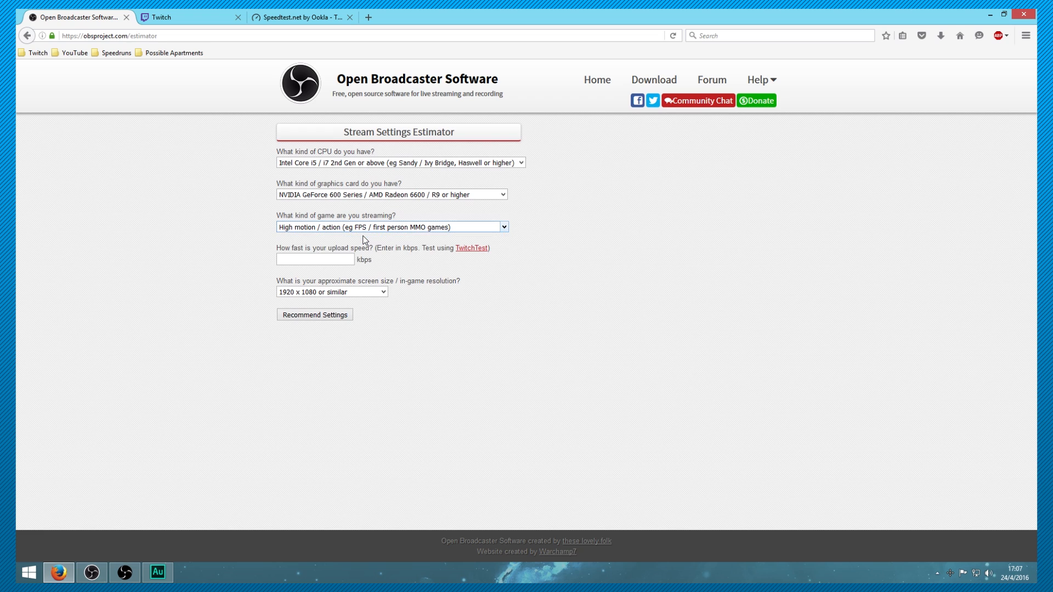
# Check the upload speed on Speedtest.net, enter 2500 kbps as the estimator's upload speed, and request the recommended settings
pyautogui.click(308, 260)
pyautogui.click(309, 15)
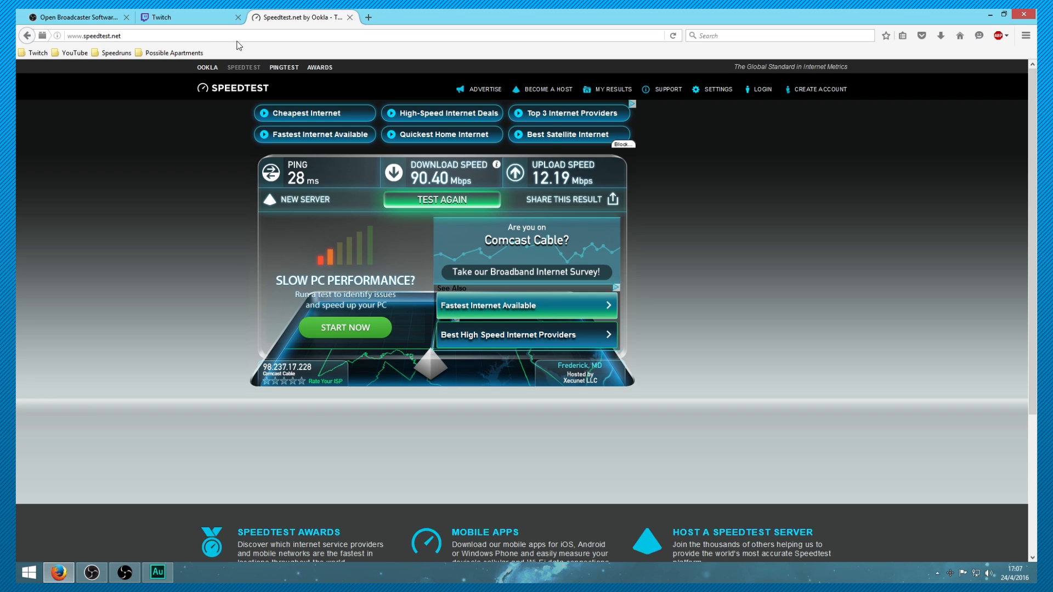
pyautogui.click(74, 17)
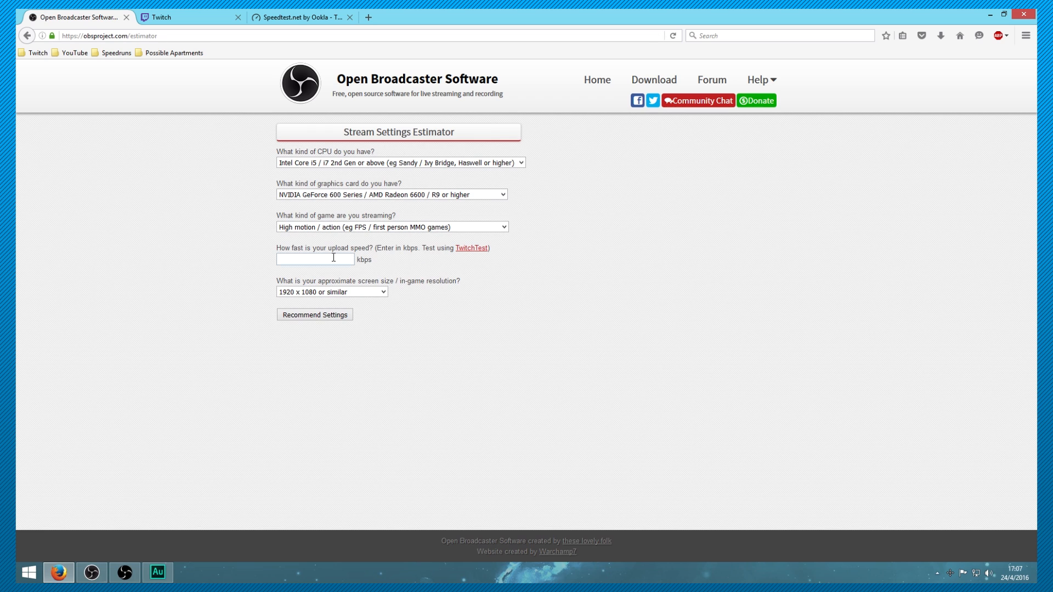
pyautogui.write('2500')
pyautogui.click(330, 318)
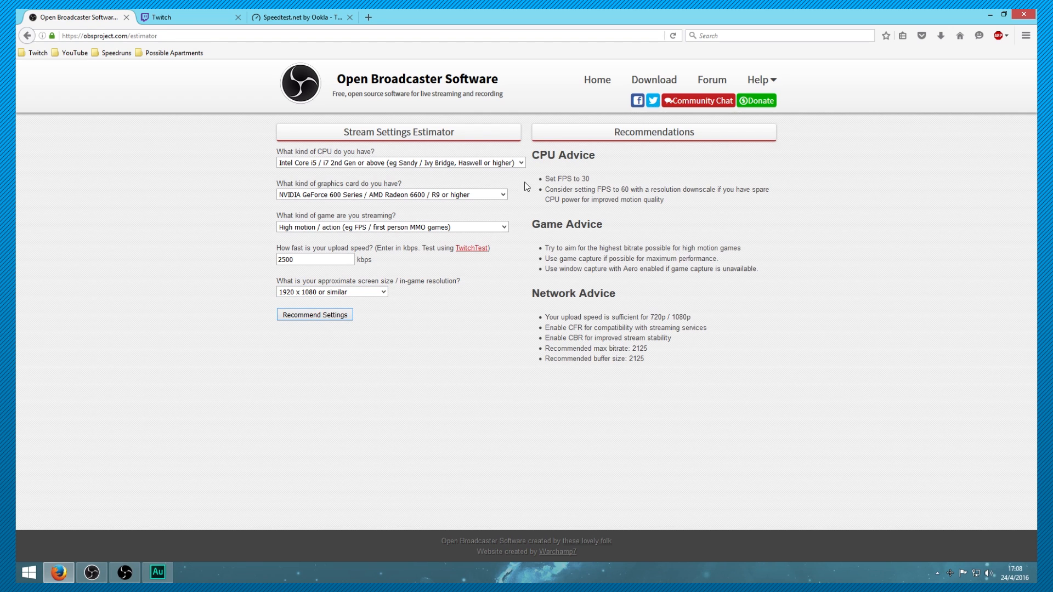
# Examine the estimator's recommendations for CPU frame rate and network upload, resolution and bitrate
pyautogui.moveTo(546, 179); pyautogui.dragTo(770, 191)
pyautogui.click(566, 199)
pyautogui.click(822, 204)
pyautogui.moveTo(546, 318); pyautogui.dragTo(631, 308)
pyautogui.click(683, 309)
pyautogui.tripleClick(686, 316)
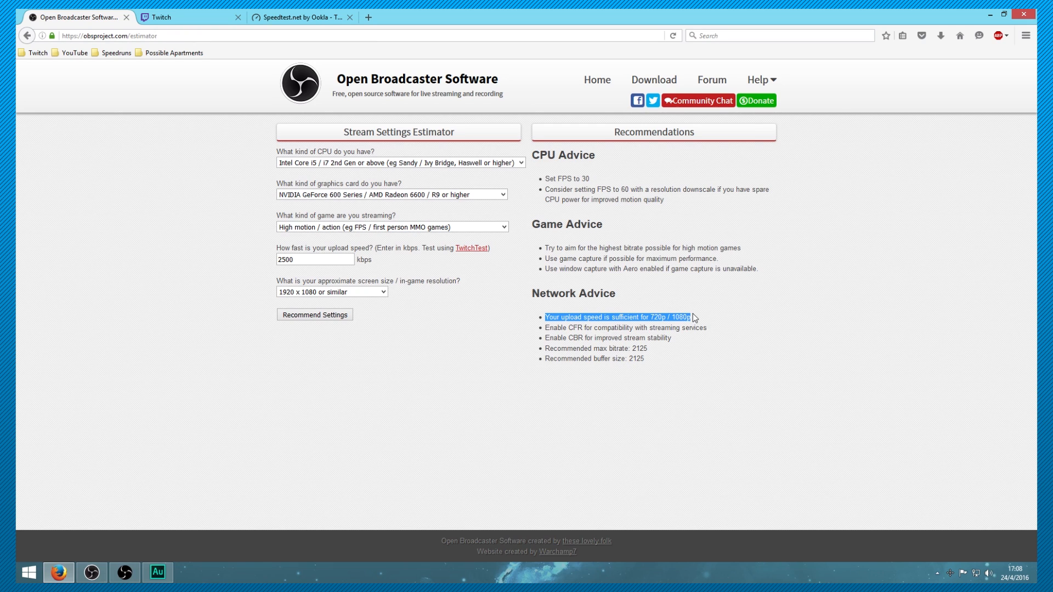
pyautogui.click(698, 302)
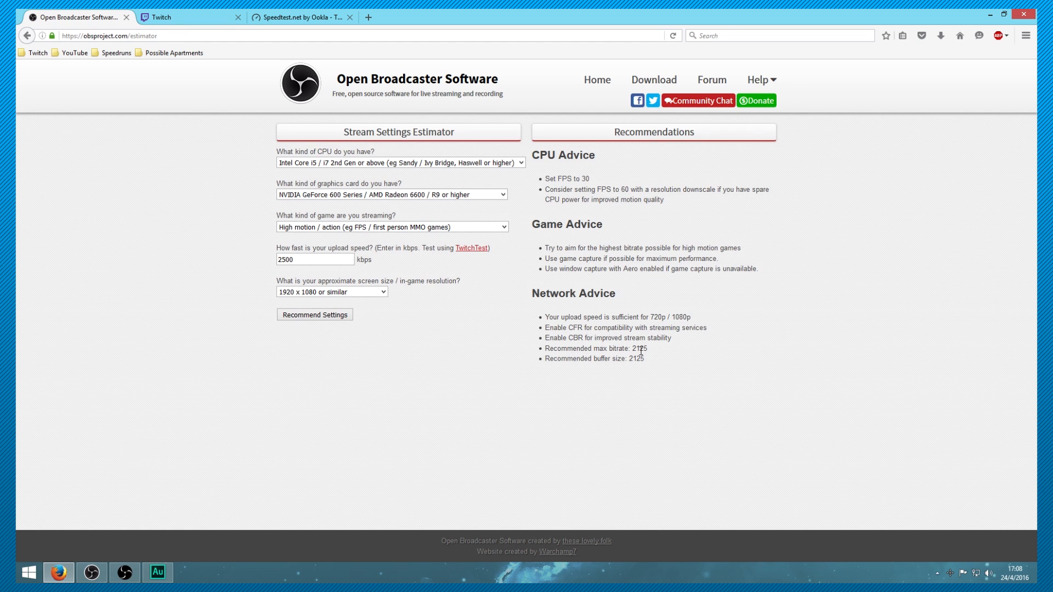
# Switch back to OBS Studio, set the streaming bitrate to 1950, and adjust the keyframe interval and encoder profile
pyautogui.click(91, 572)
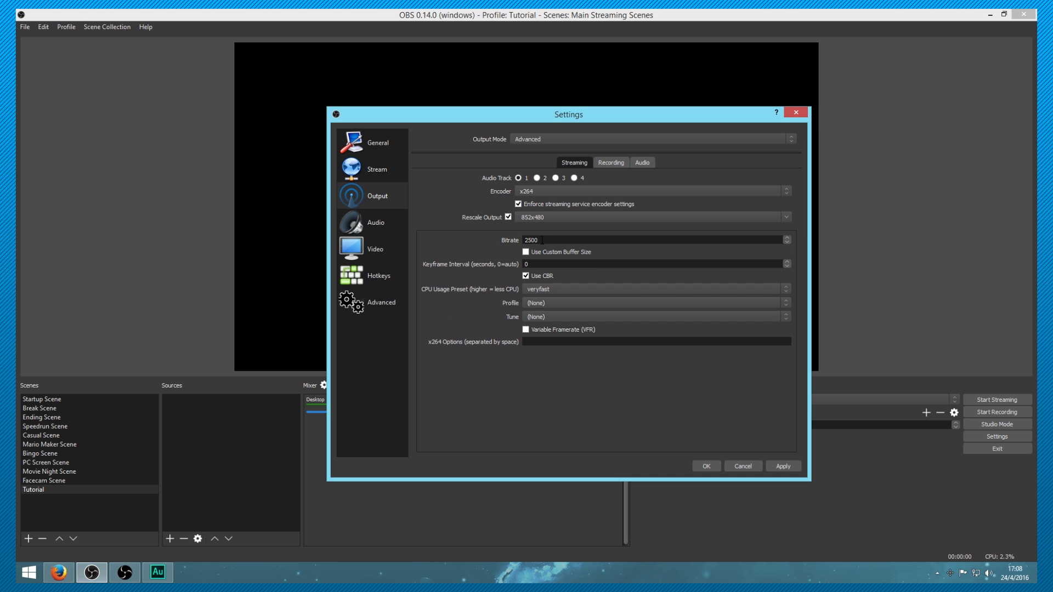
pyautogui.write('1950')
pyautogui.click(531, 266)
pyautogui.click(545, 303)
pyautogui.click(538, 322)
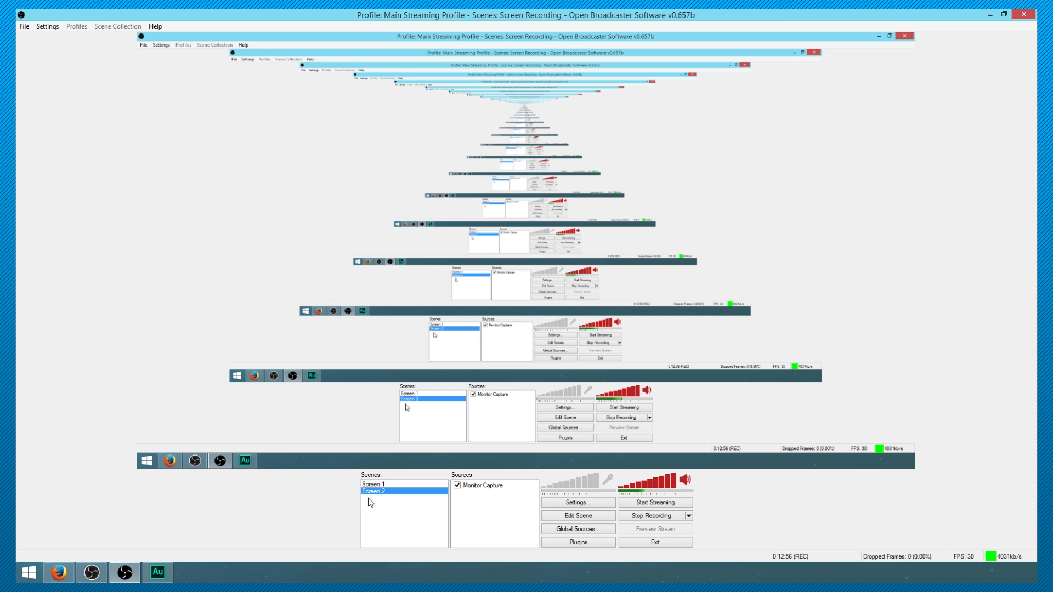
# In the classic Open Broadcaster Software, change and apply the advanced encoding profile and keyframe interval, and view the Broadcast Settings
pyautogui.click(24, 27)
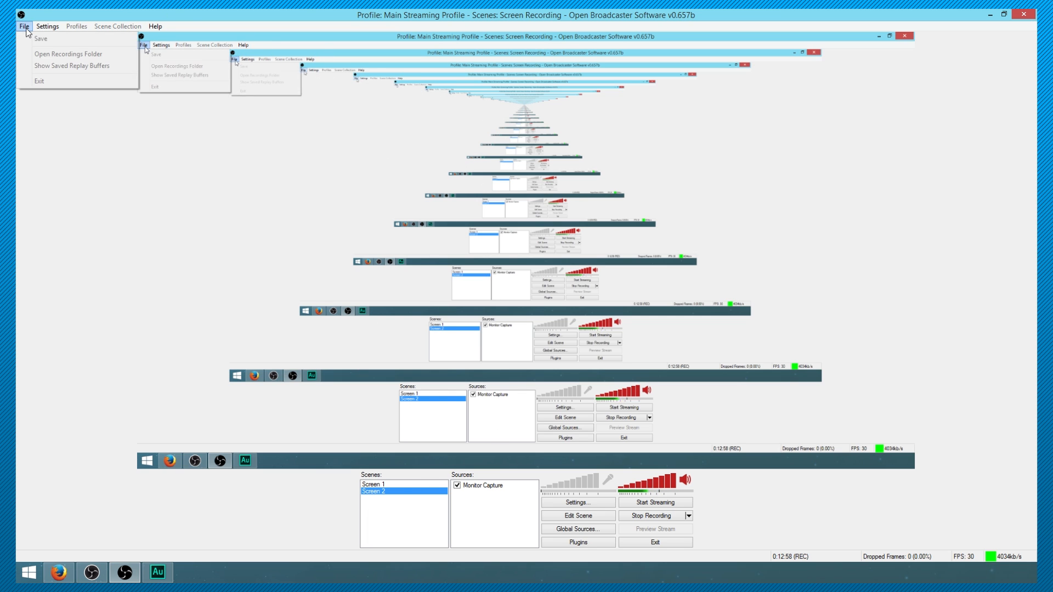
pyautogui.click(50, 40)
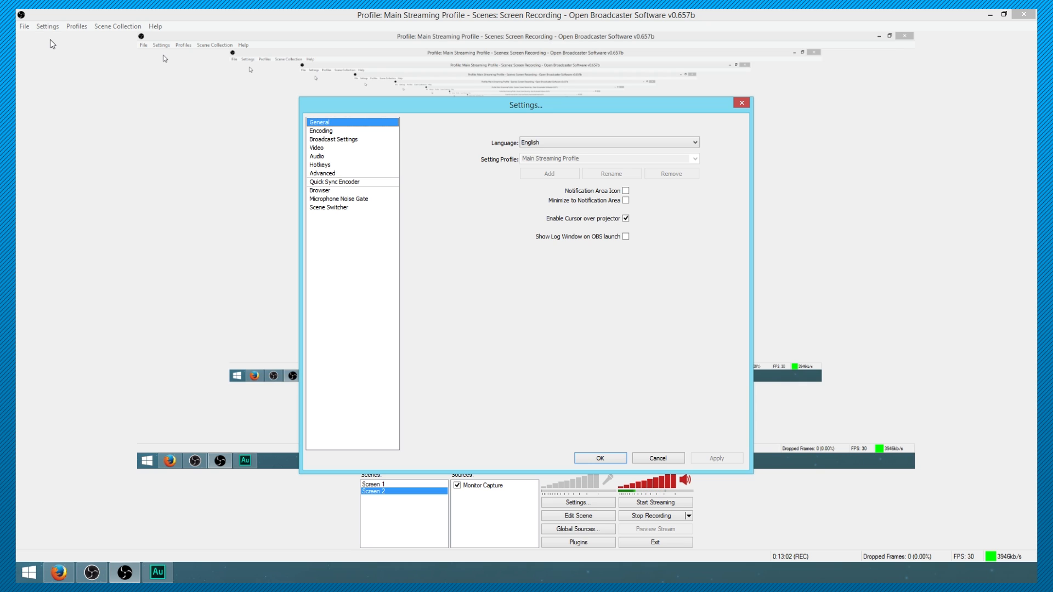
pyautogui.click(324, 174)
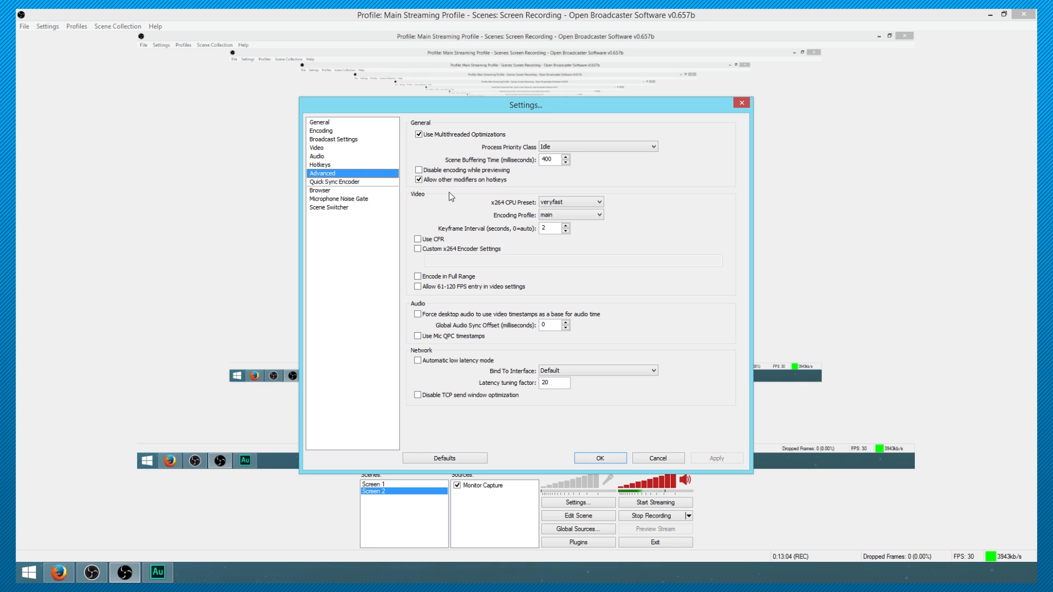
pyautogui.click(571, 215)
pyautogui.click(560, 230)
pyautogui.click(566, 231)
pyautogui.click(729, 460)
pyautogui.click(346, 141)
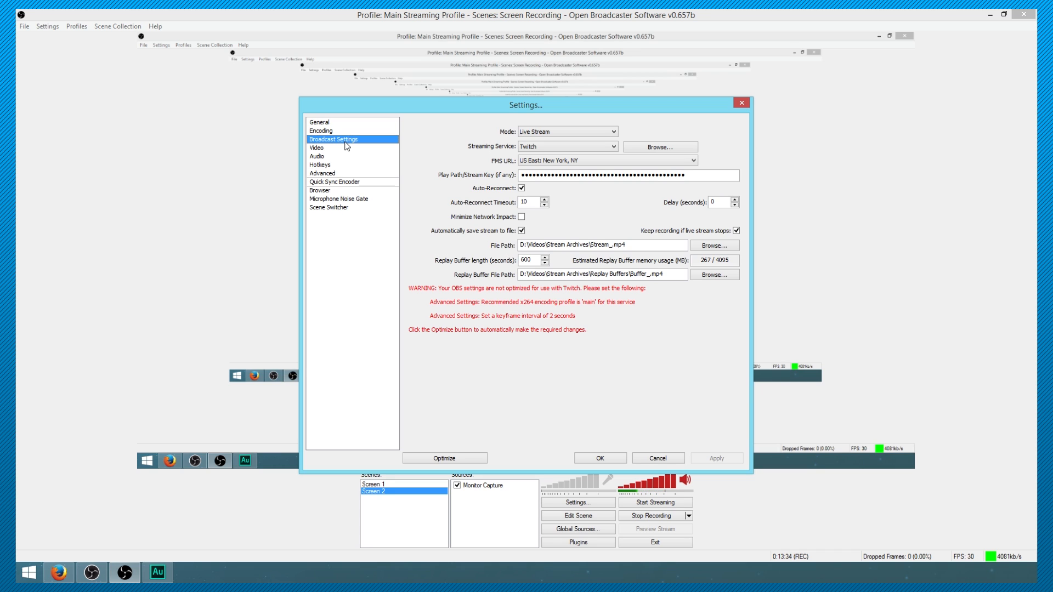
# In the classic software's advanced settings, set the keyframe interval to 2 seconds and the encoding profile to main, and apply them
pyautogui.click(332, 174)
pyautogui.moveTo(558, 231); pyautogui.dragTo(493, 228)
pyautogui.write('2')
pyautogui.click(571, 215)
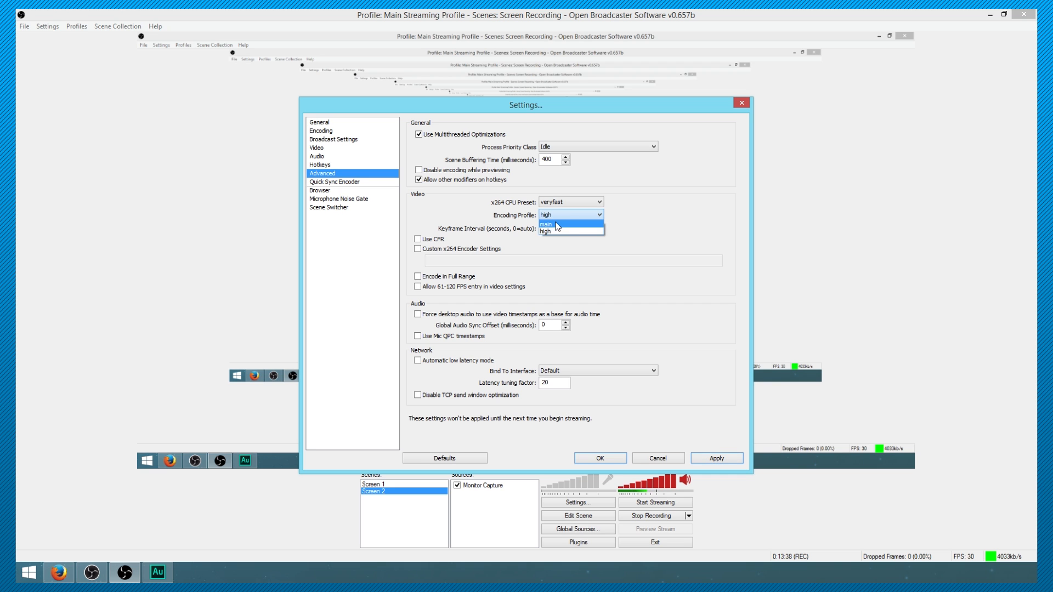
pyautogui.click(559, 224)
pyautogui.click(720, 456)
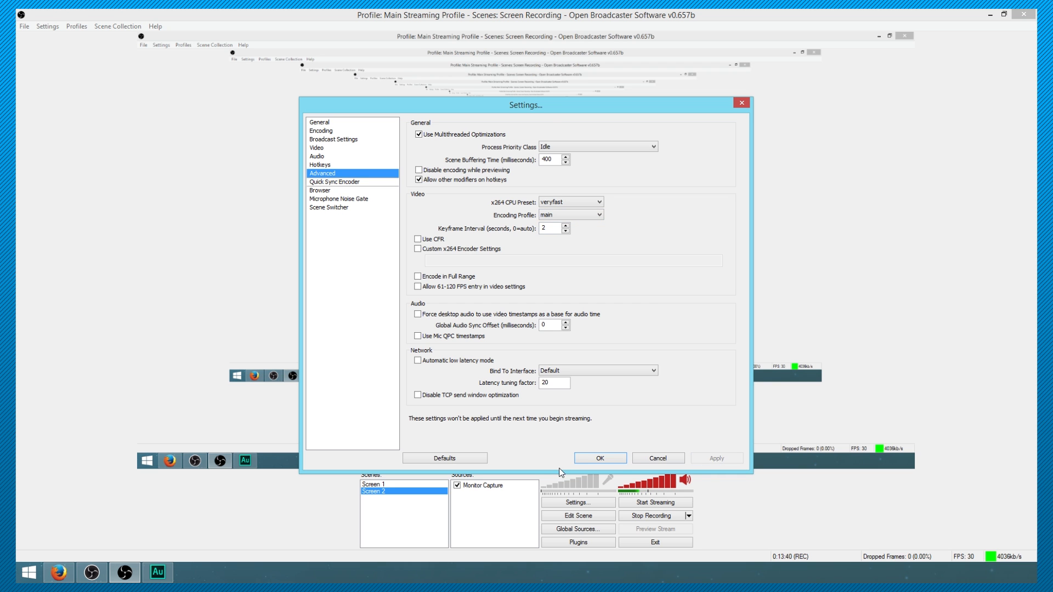
pyautogui.click(584, 456)
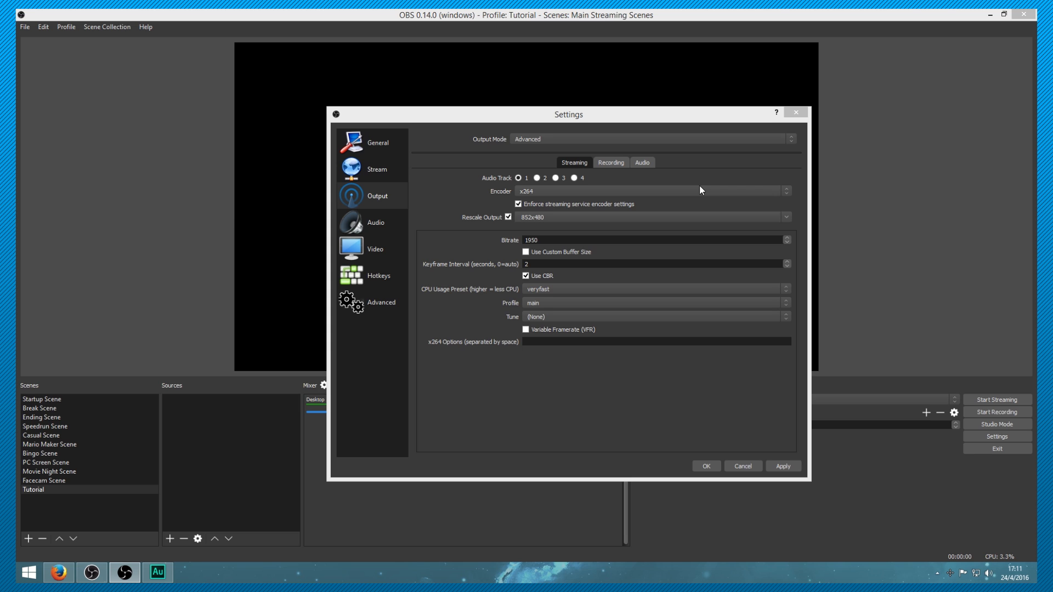
# Switch to OBS Studio's recording output settings and set the recording path to D:/Videos/Stream Archives
pyautogui.click(614, 162)
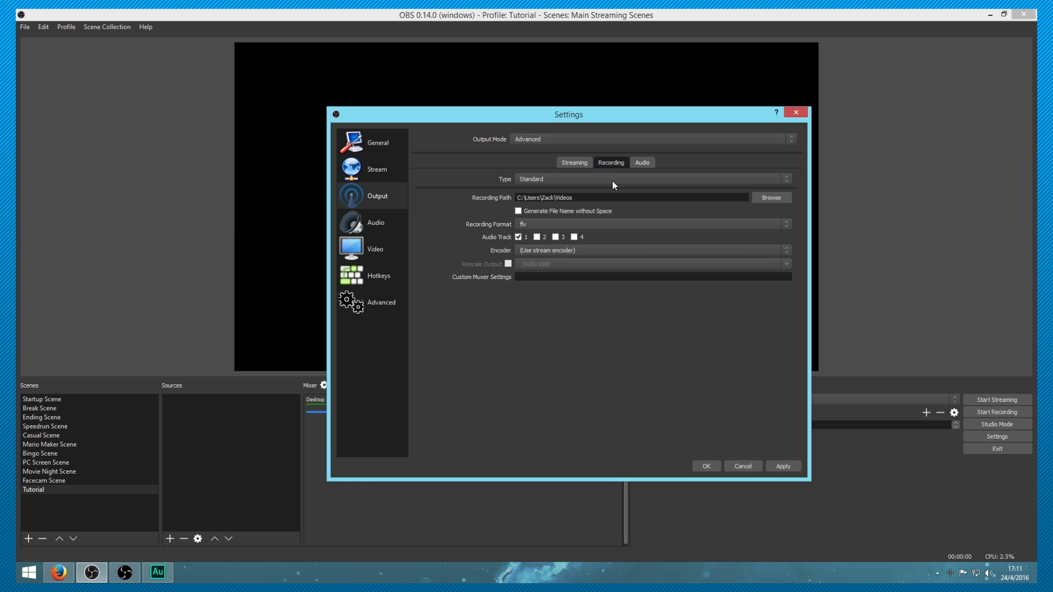
pyautogui.click(774, 198)
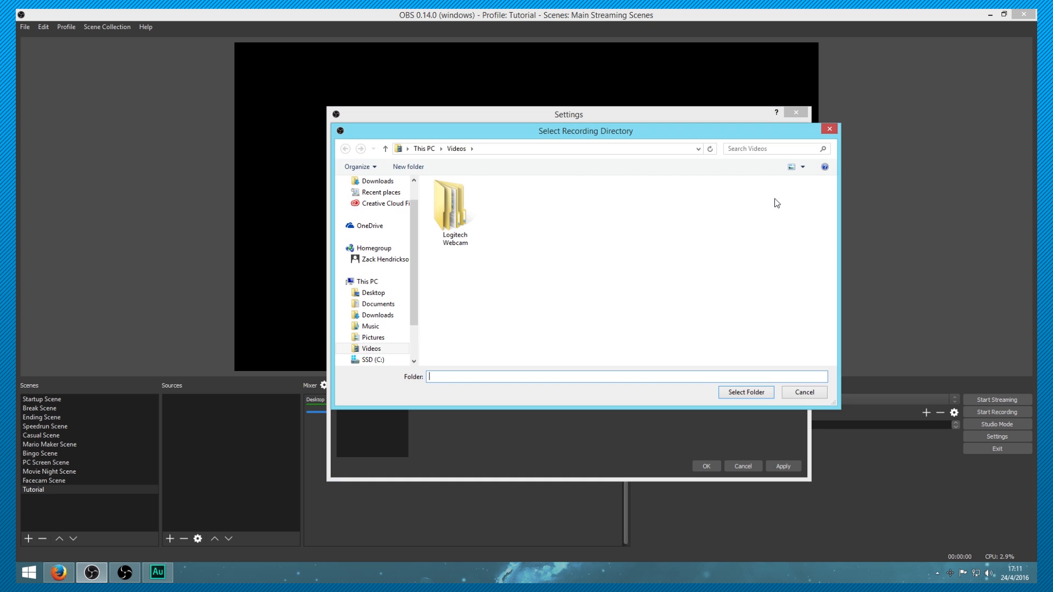
pyautogui.click(426, 149)
pyautogui.doubleClick(579, 277)
pyautogui.doubleClick(460, 312)
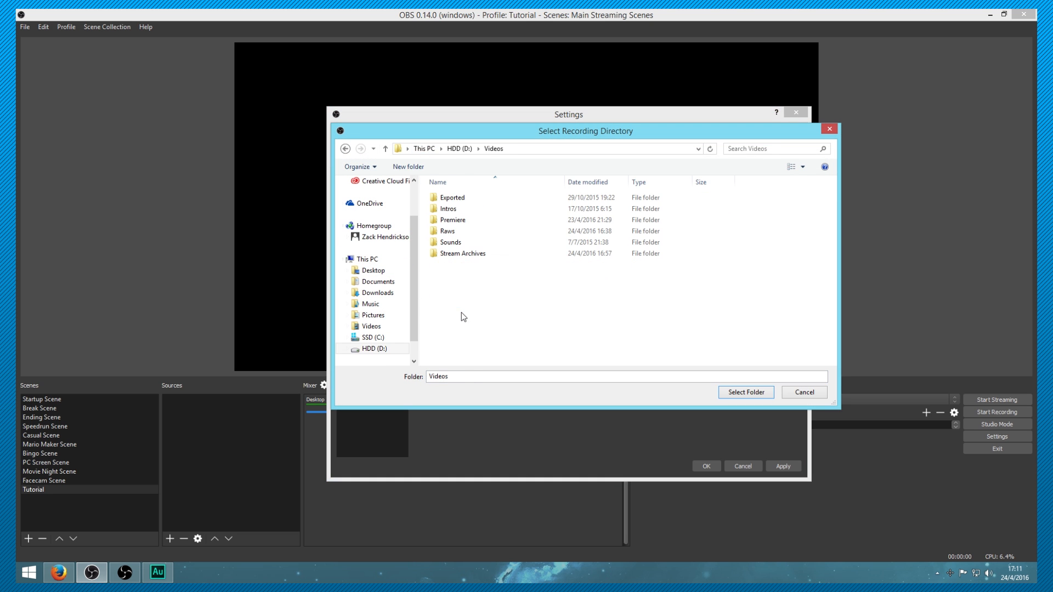
pyautogui.click(466, 254)
pyautogui.click(739, 392)
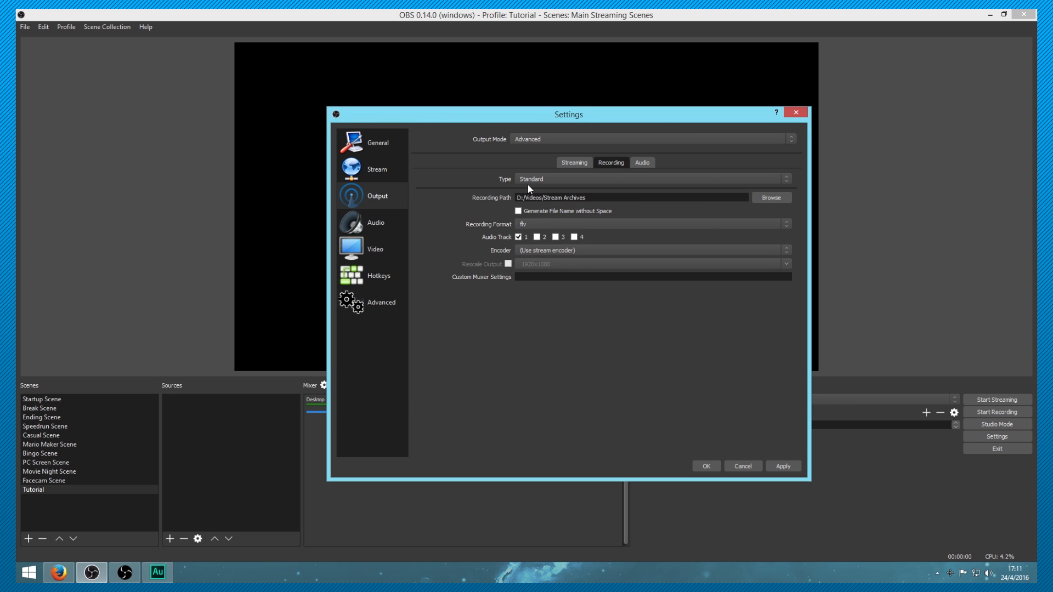
# Set the recording format to mov, the recording encoder to x264 and the recording bitrate to 3500
pyautogui.click(784, 225)
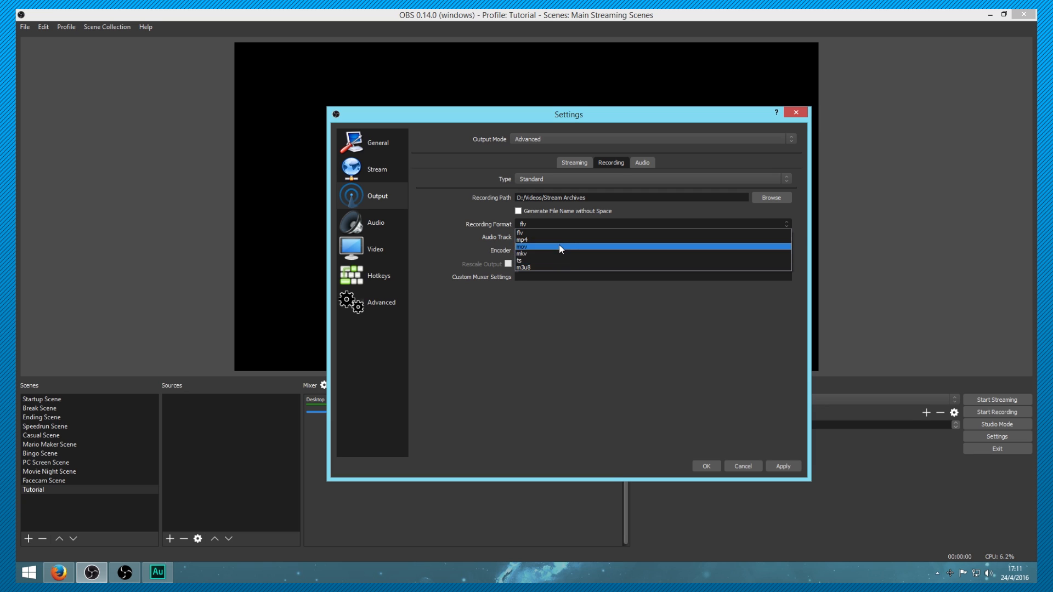
pyautogui.click(540, 247)
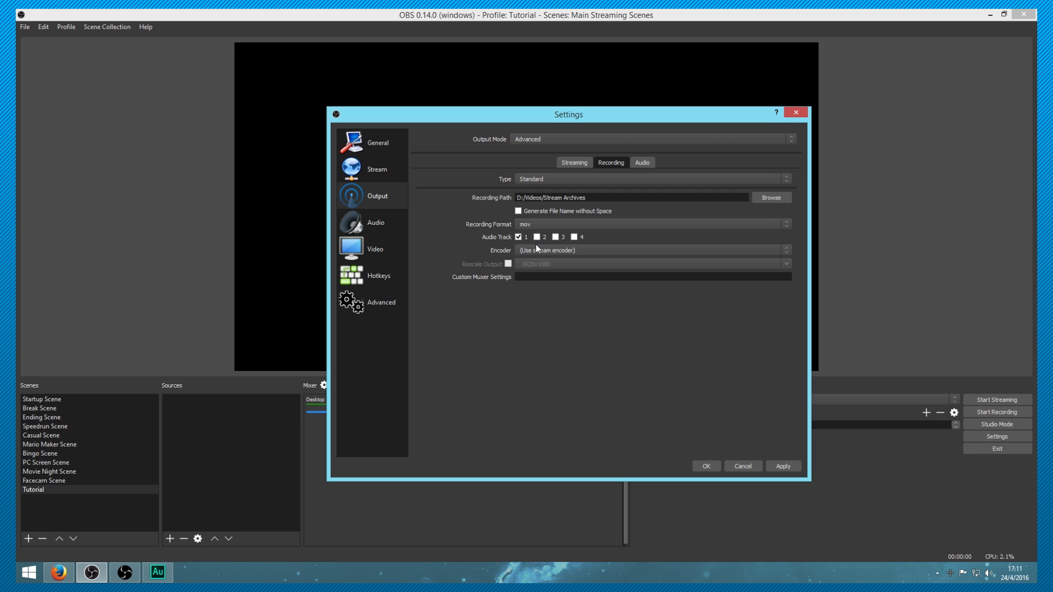
pyautogui.moveTo(575, 120); pyautogui.dragTo(835, 116)
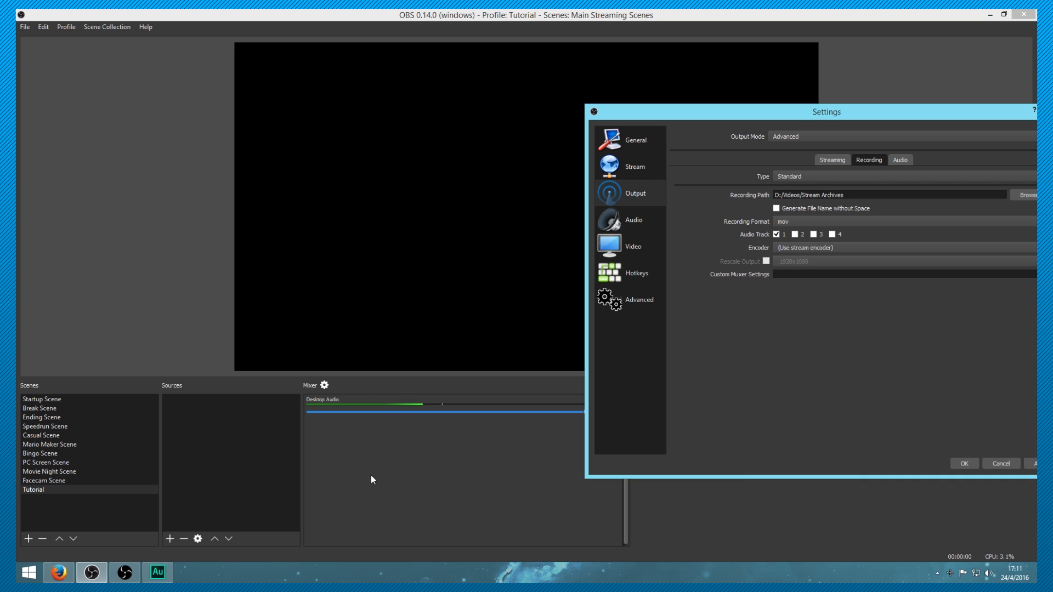
pyautogui.moveTo(866, 111); pyautogui.dragTo(577, 103)
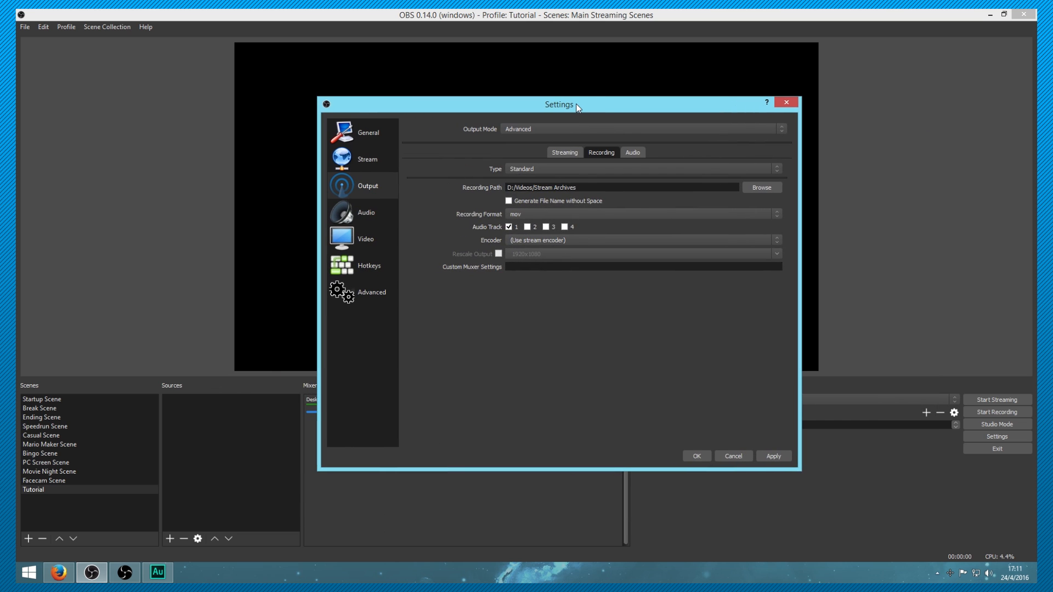
pyautogui.click(579, 238)
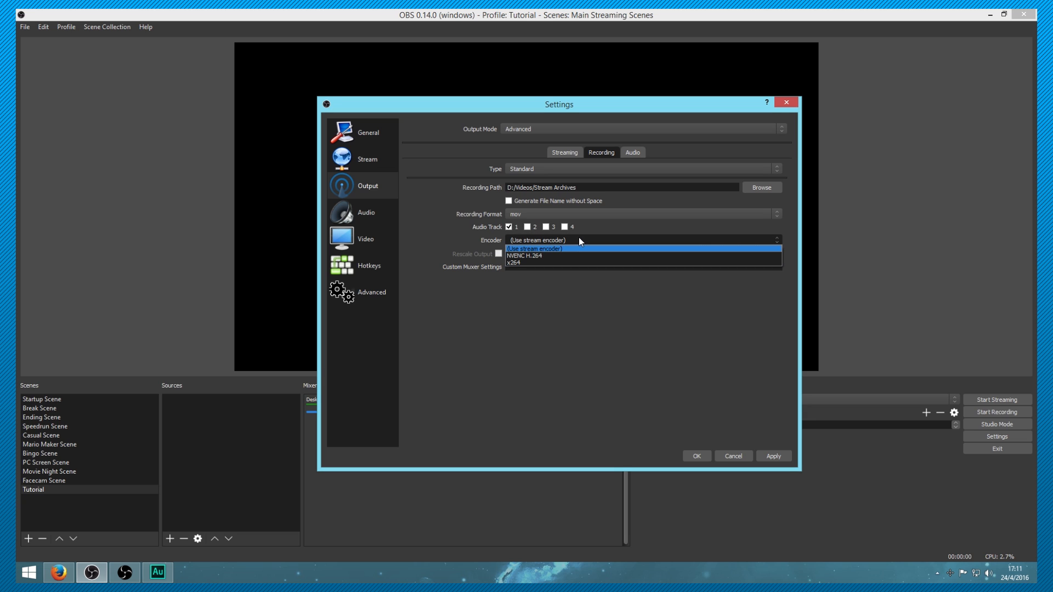
pyautogui.click(525, 262)
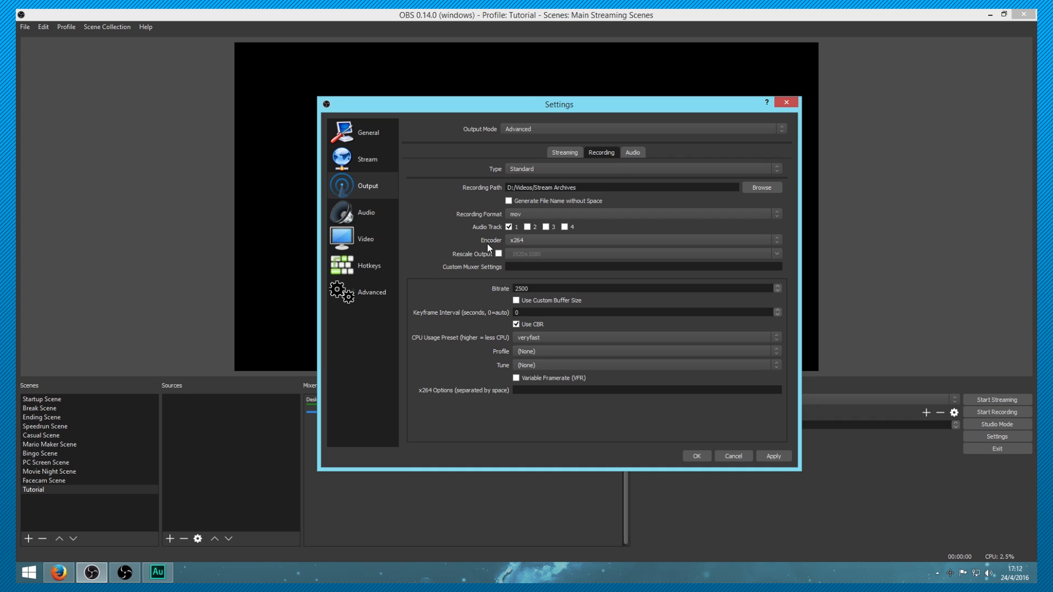
pyautogui.doubleClick(547, 286)
pyautogui.write('3500')
# Enable a custom buffer size for the streaming output and set it to 1950
pyautogui.click(563, 154)
pyautogui.click(516, 243)
pyautogui.doubleClick(547, 253)
pyautogui.write('1950')
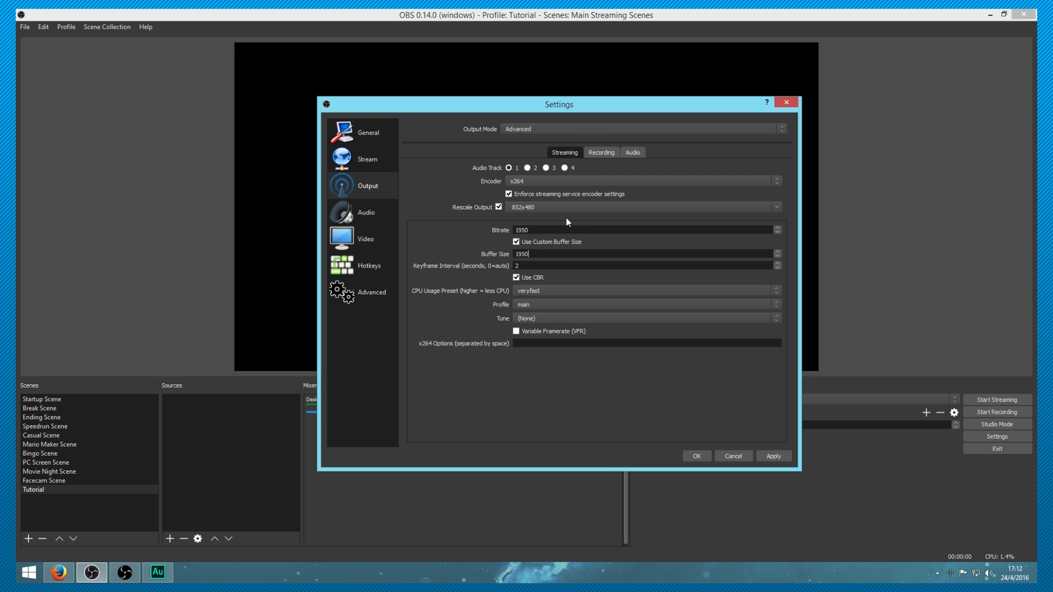
# For the recording output, enable a custom buffer size of 3500 and set the keyframe interval to 2 and the profile to main
pyautogui.click(606, 152)
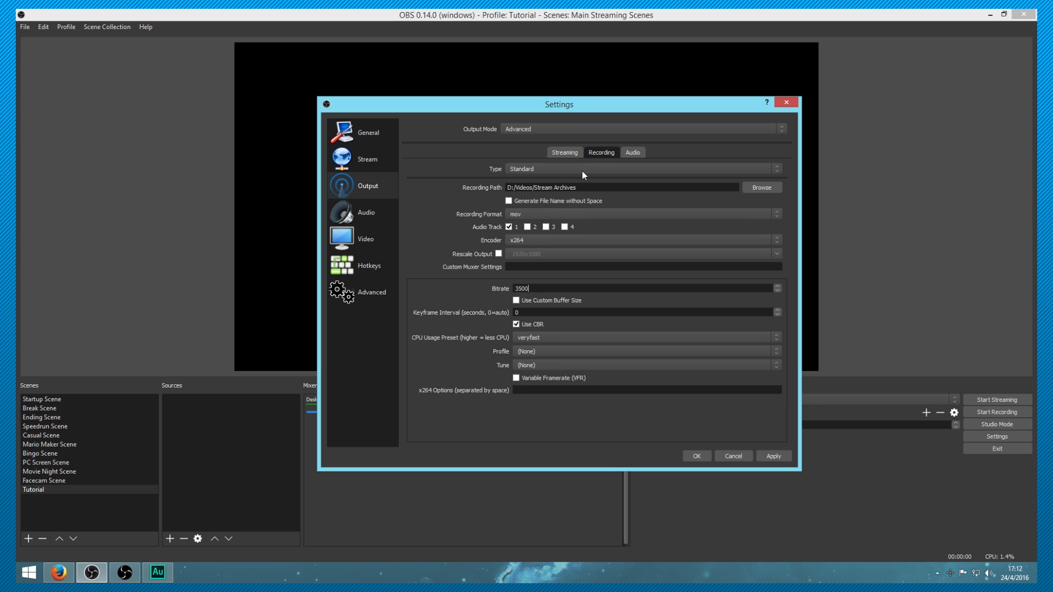
pyautogui.click(517, 301)
pyautogui.doubleClick(547, 313)
pyautogui.write('3500')
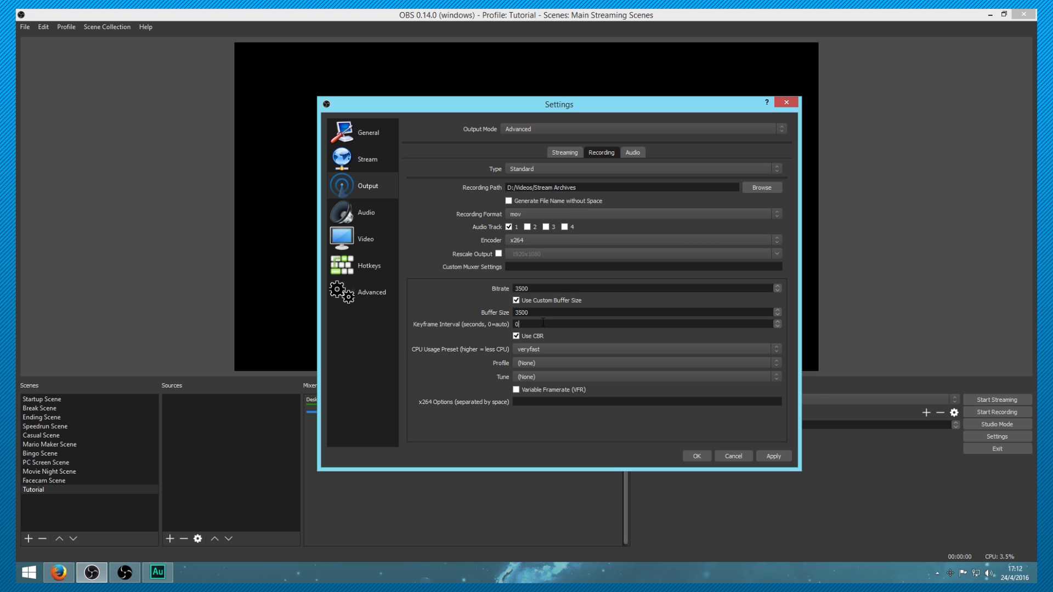
pyautogui.press('BackSpace')
pyautogui.write('2')
pyautogui.click(528, 363)
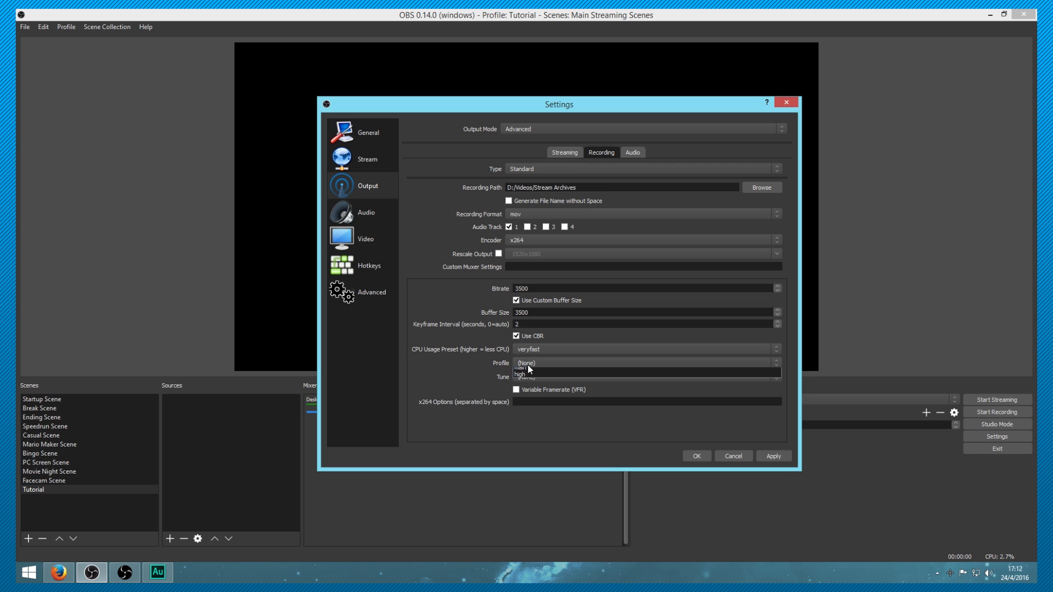
pyautogui.click(524, 373)
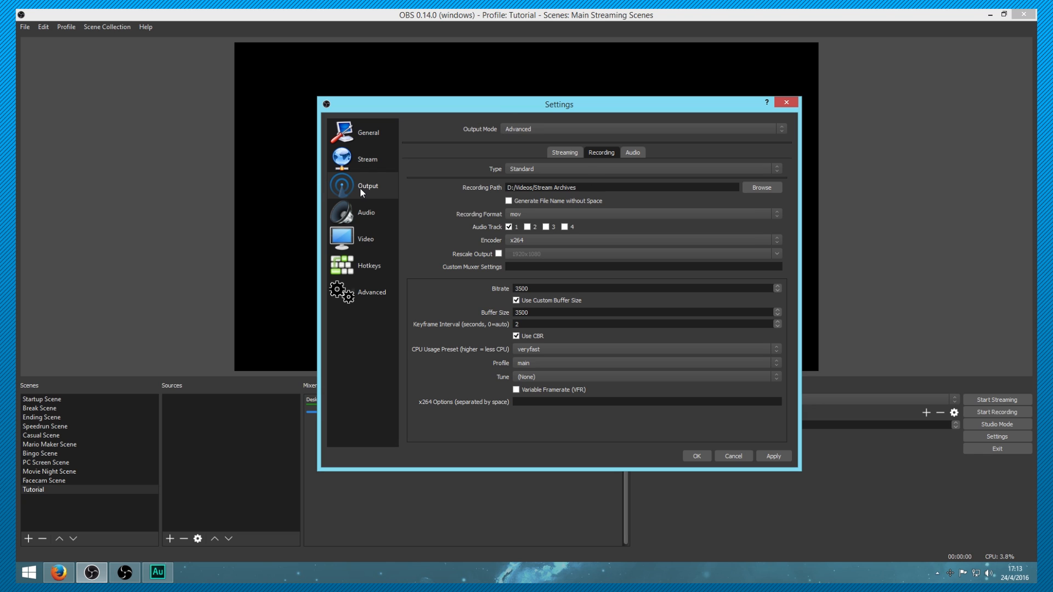
# In the audio settings, choose Headphones (High Definition Audio Device) for desktop audio and Microphone (AT2020 USB) as the first mic/auxiliary device
pyautogui.click(363, 220)
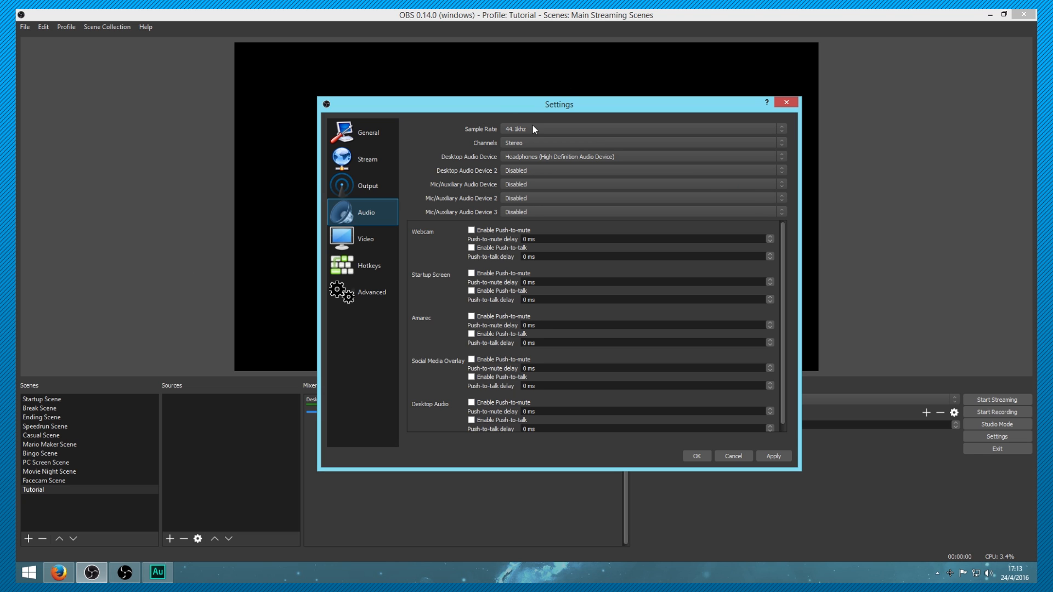
pyautogui.click(561, 156)
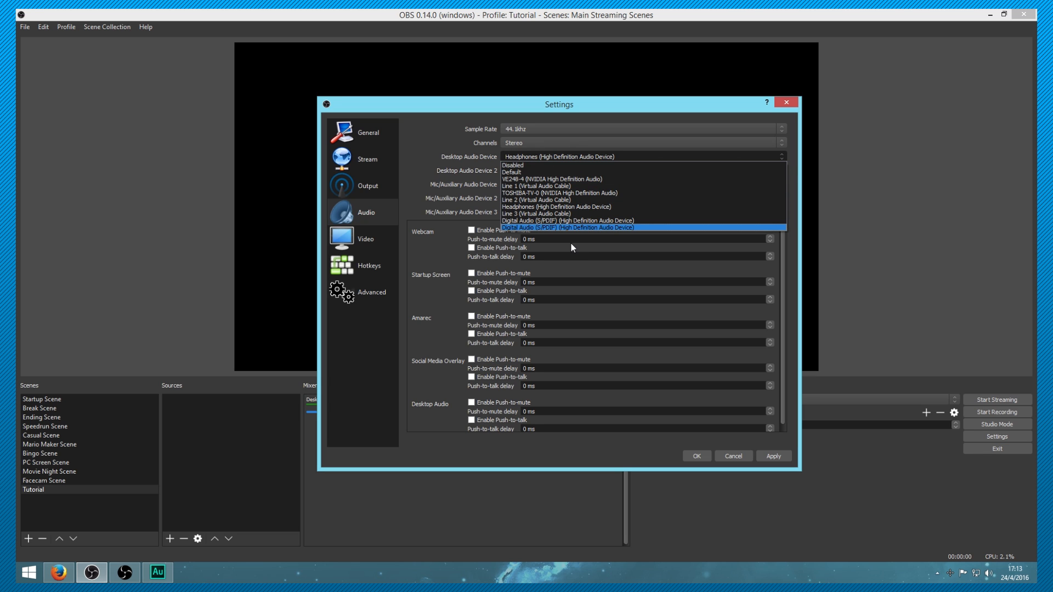
pyautogui.click(581, 206)
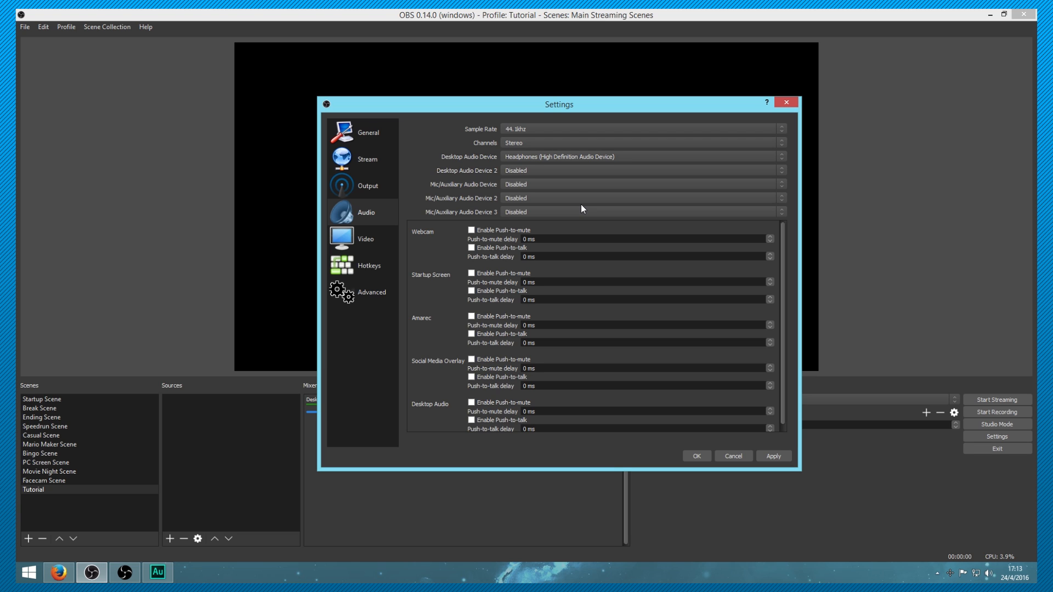
pyautogui.click(532, 185)
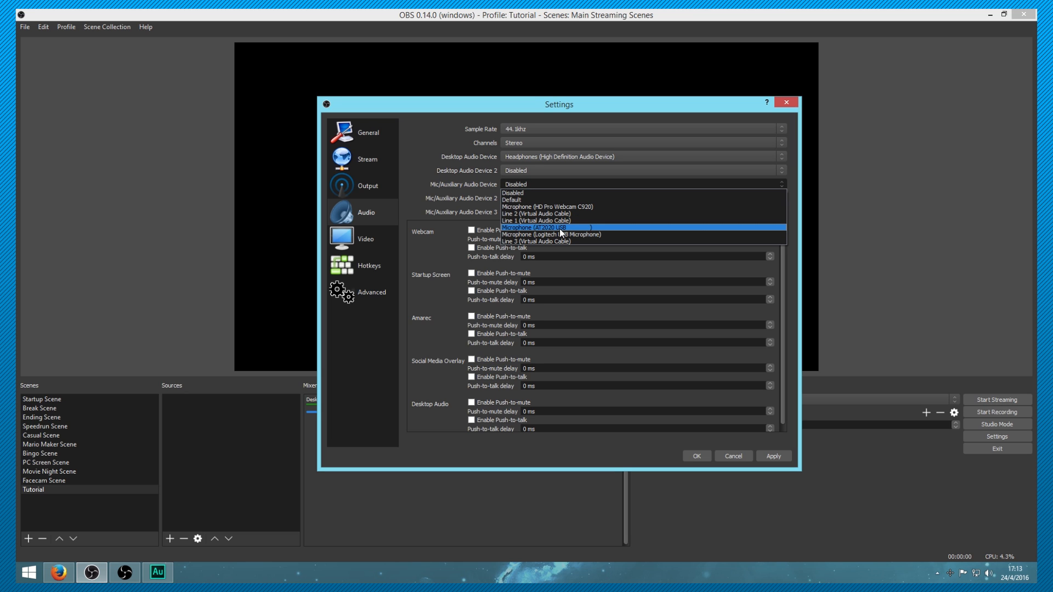
pyautogui.click(561, 228)
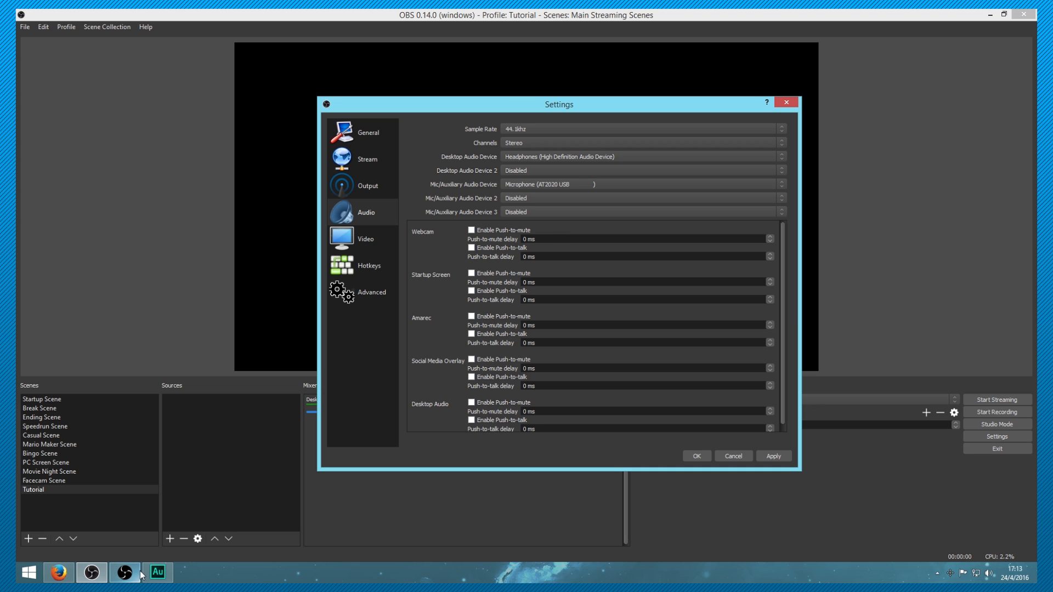
# Look at the microphone track in Adobe Audition, return to OBS Studio and set the first mic/auxiliary audio device to Disabled
pyautogui.click(157, 572)
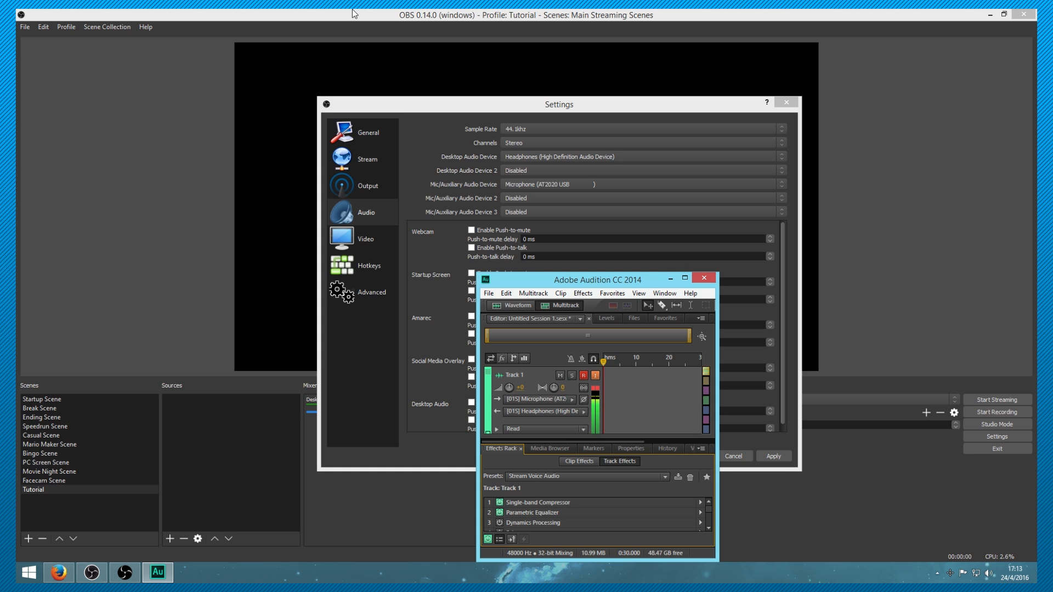
pyautogui.click(672, 278)
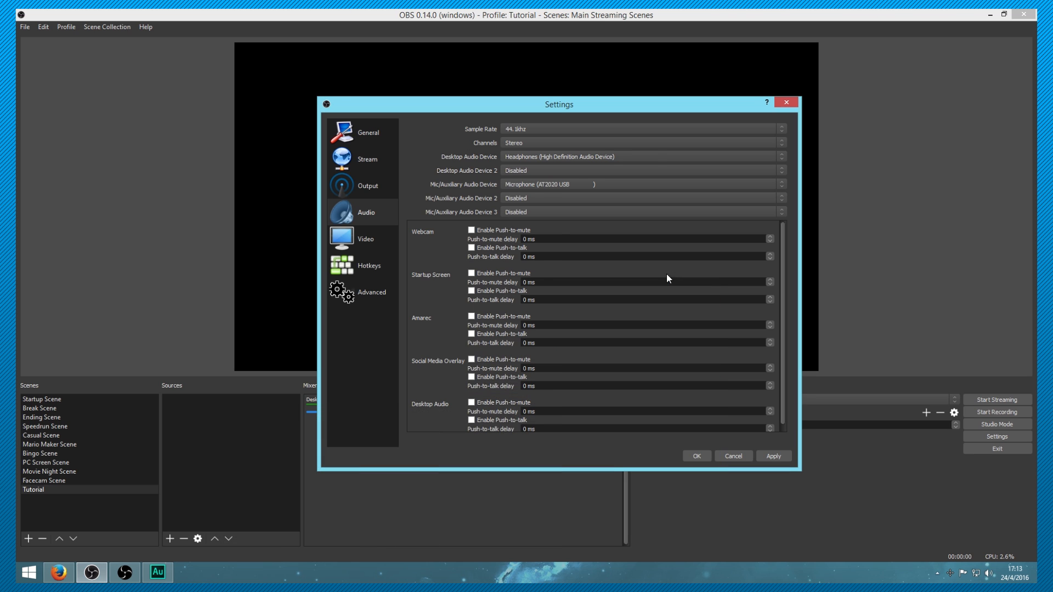
pyautogui.click(543, 186)
pyautogui.click(540, 193)
pyautogui.moveTo(525, 107); pyautogui.dragTo(845, 100)
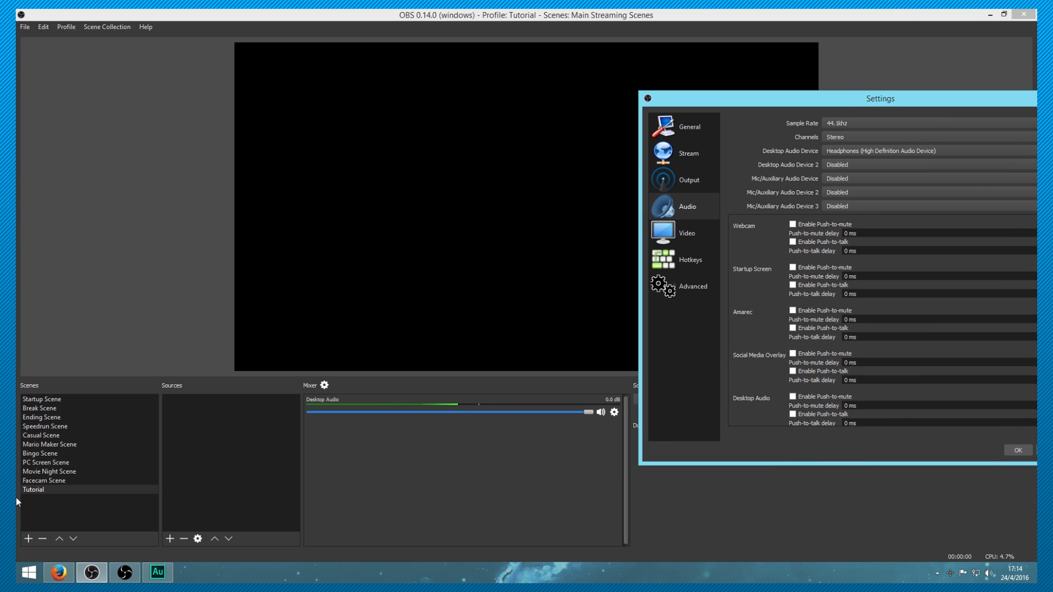
pyautogui.moveTo(850, 99); pyautogui.dragTo(692, 91)
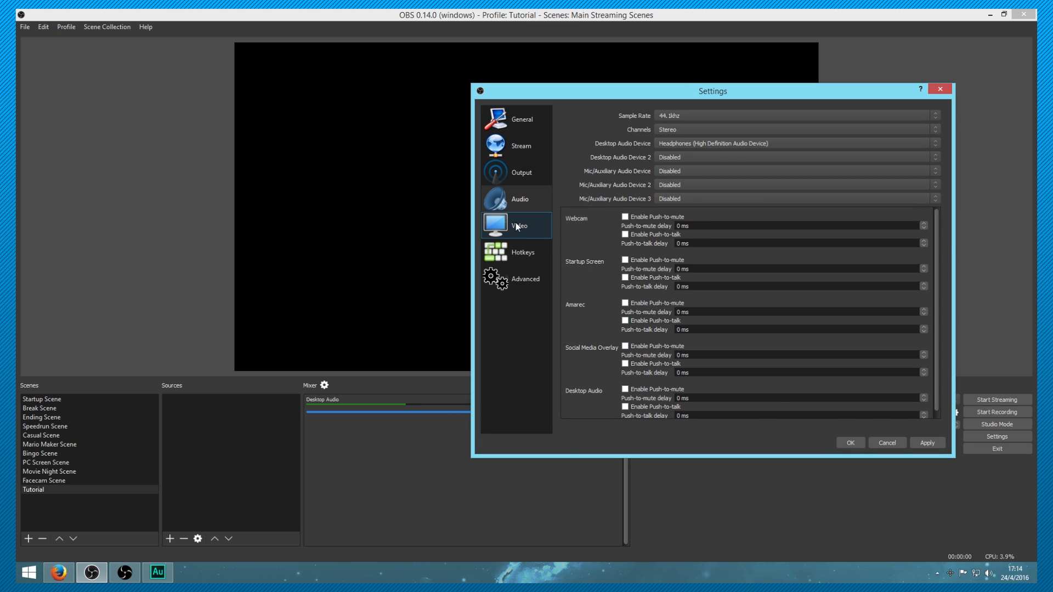
# Review the hotkey and advanced settings, then apply all changes and close the settings
pyautogui.click(521, 260)
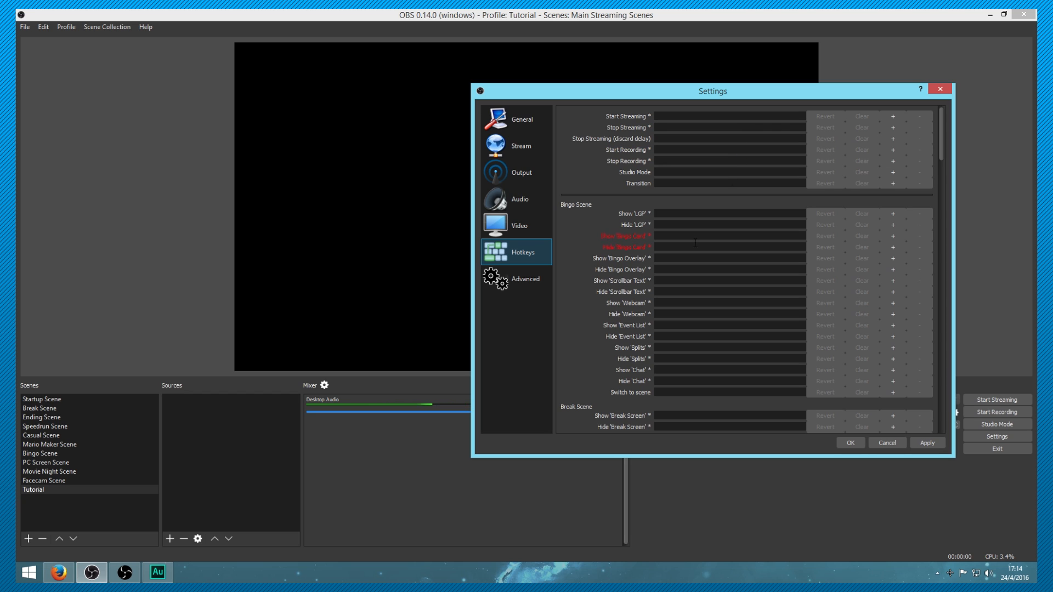
pyautogui.scroll(-2, 739, 367)
pyautogui.scroll(2, 738, 368)
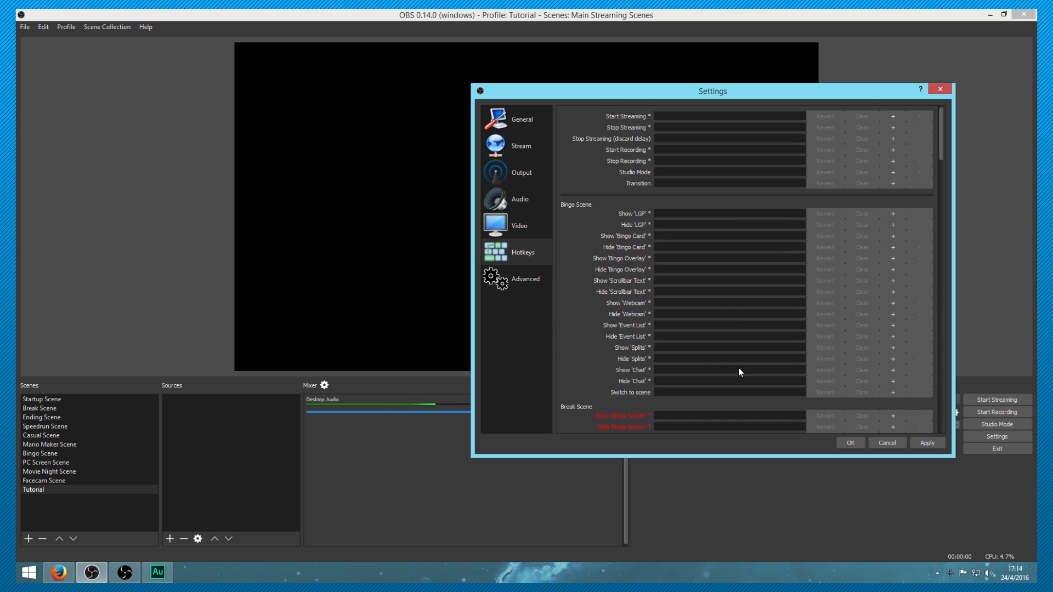
pyautogui.click(499, 280)
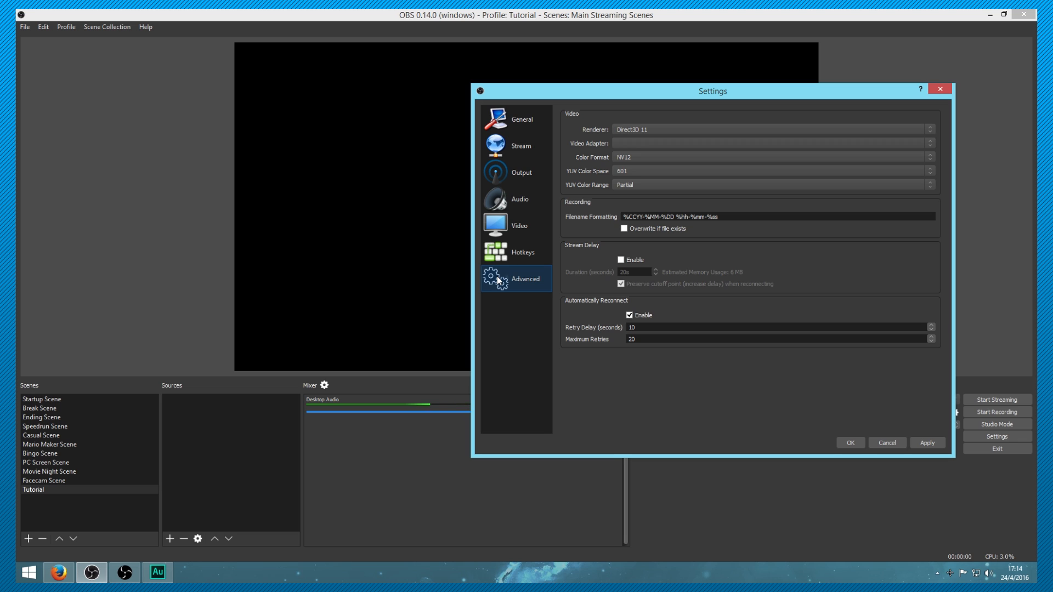
pyautogui.click(928, 443)
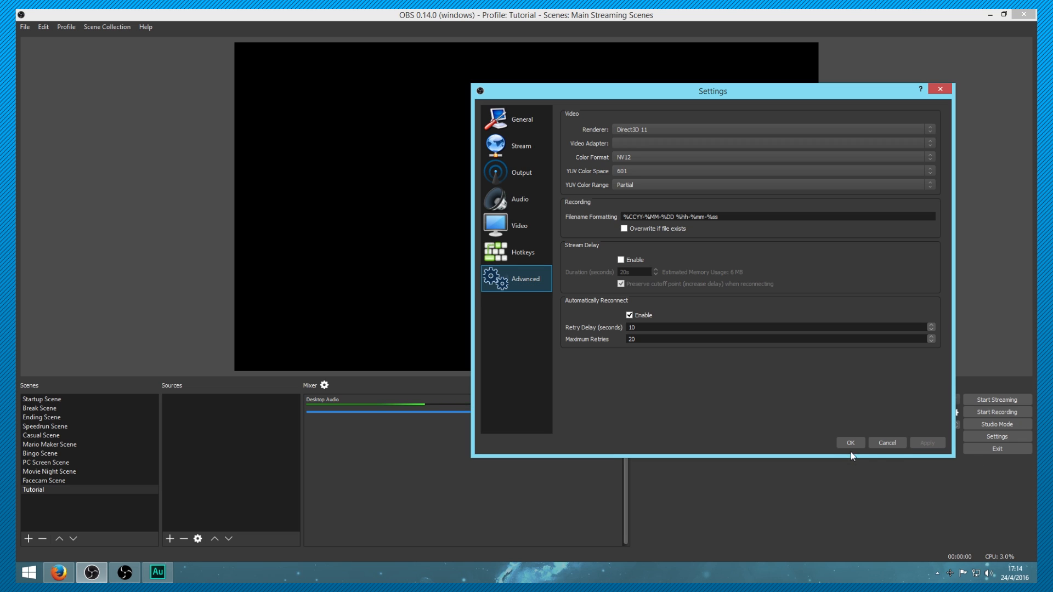
pyautogui.click(852, 445)
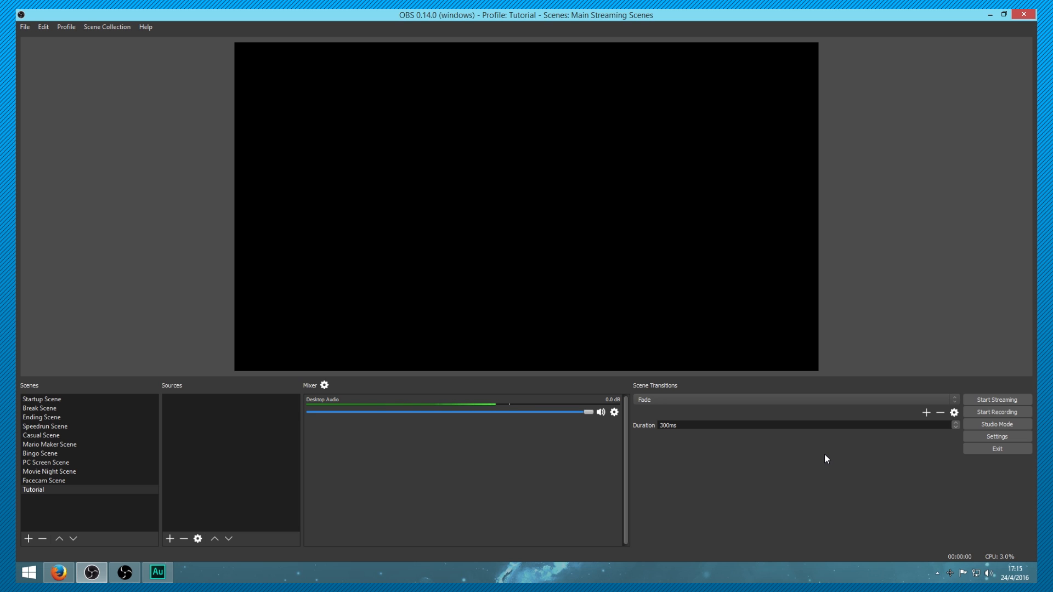
# Add a new image source named Overlay to the Tutorial scene
pyautogui.click(171, 544)
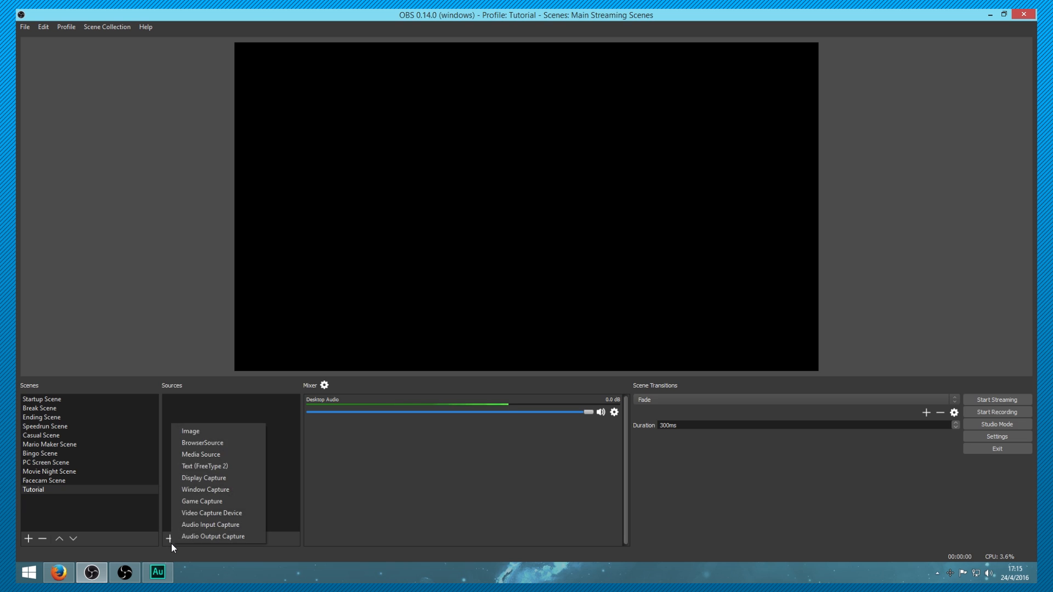
pyautogui.click(314, 440)
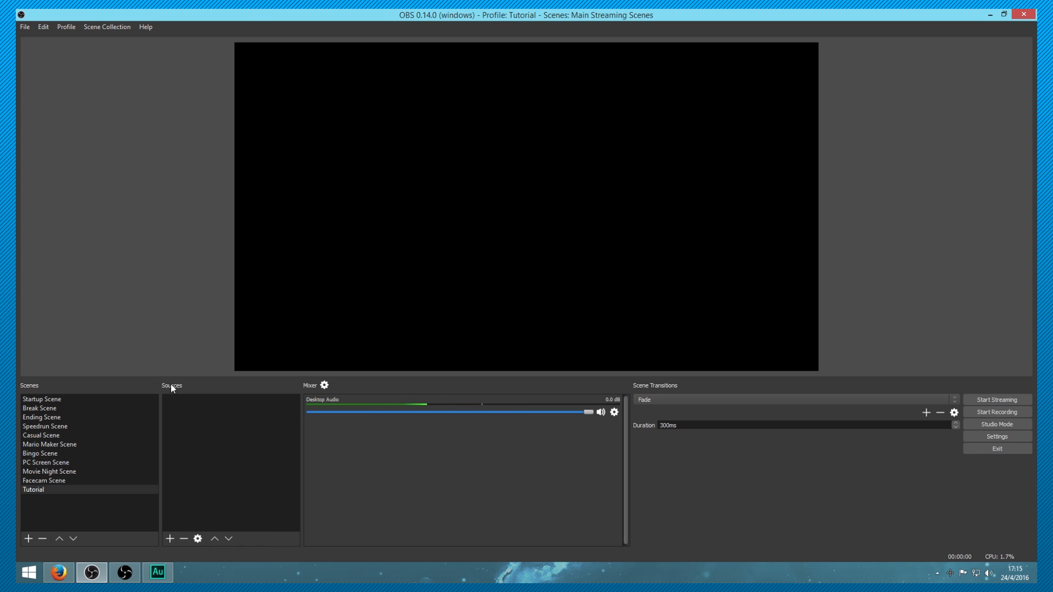
pyautogui.rightClick(208, 451)
pyautogui.moveTo(248, 458)
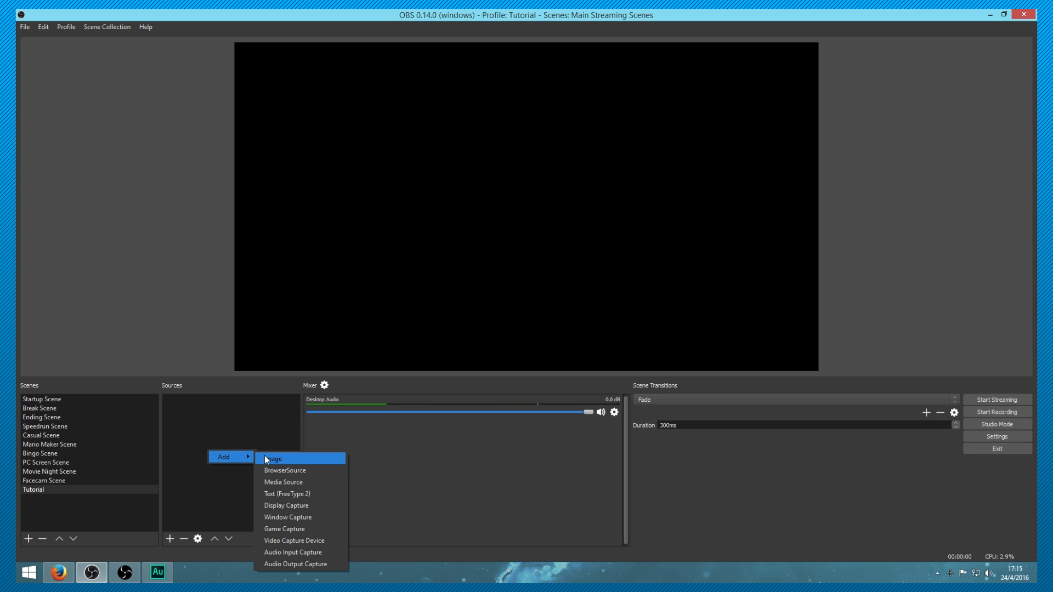
pyautogui.click(265, 459)
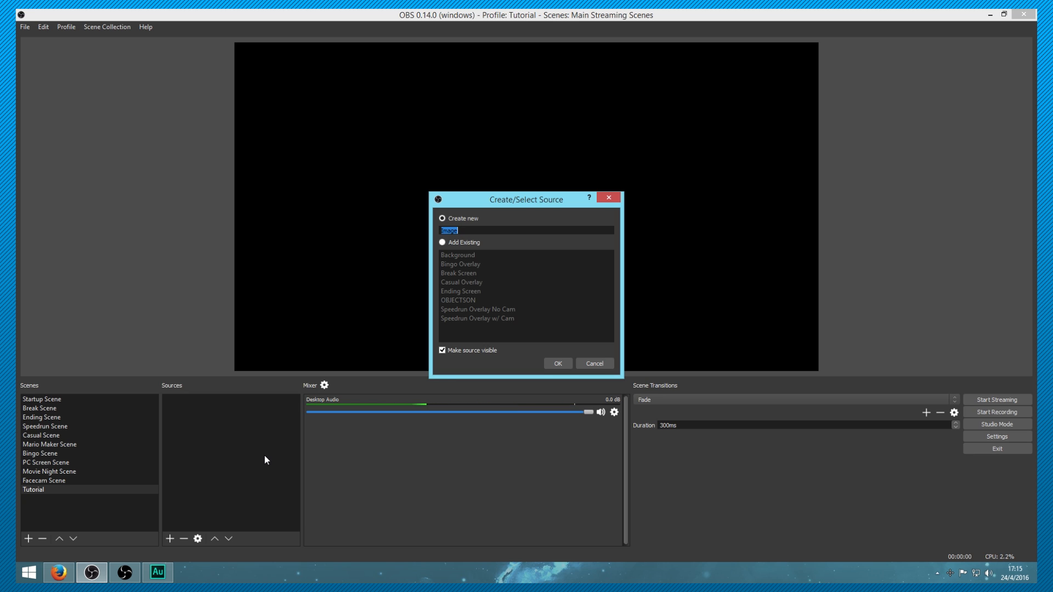
pyautogui.write('Overlay')
pyautogui.click(567, 362)
# Load Stream Layout Widescreen.png from the Overlays PNG folder as the Overlay source's image and accept its properties
pyautogui.click(671, 352)
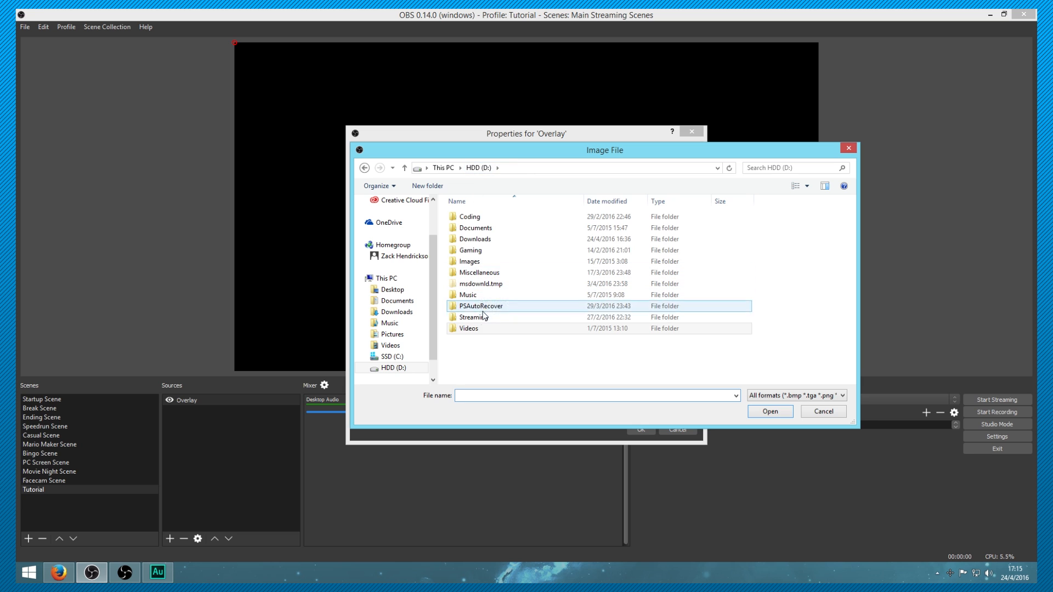
pyautogui.doubleClick(478, 262)
pyautogui.doubleClick(477, 228)
pyautogui.doubleClick(488, 218)
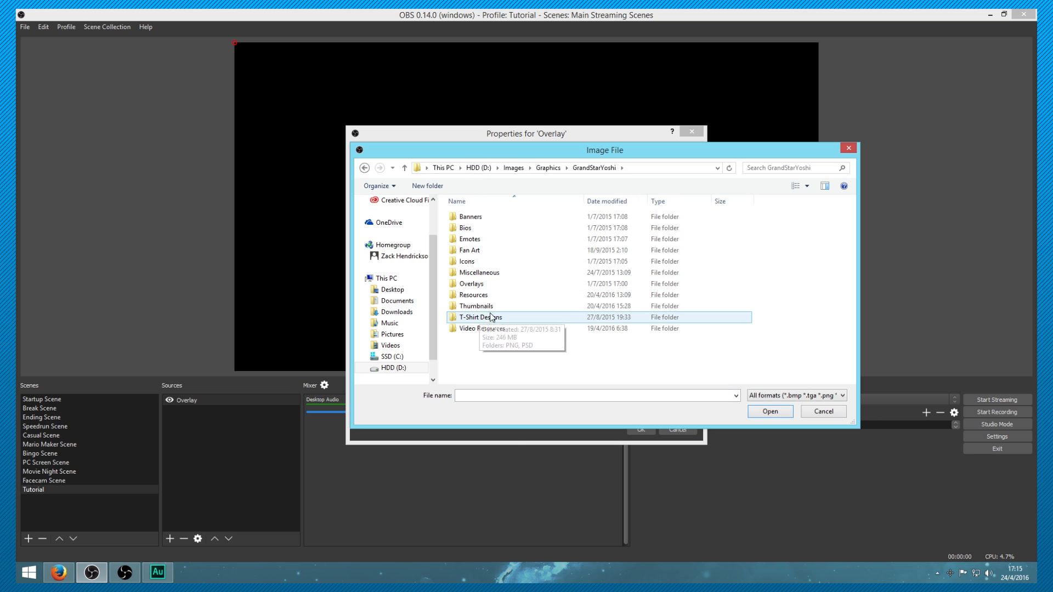
pyautogui.click(478, 285)
pyautogui.doubleClick(479, 285)
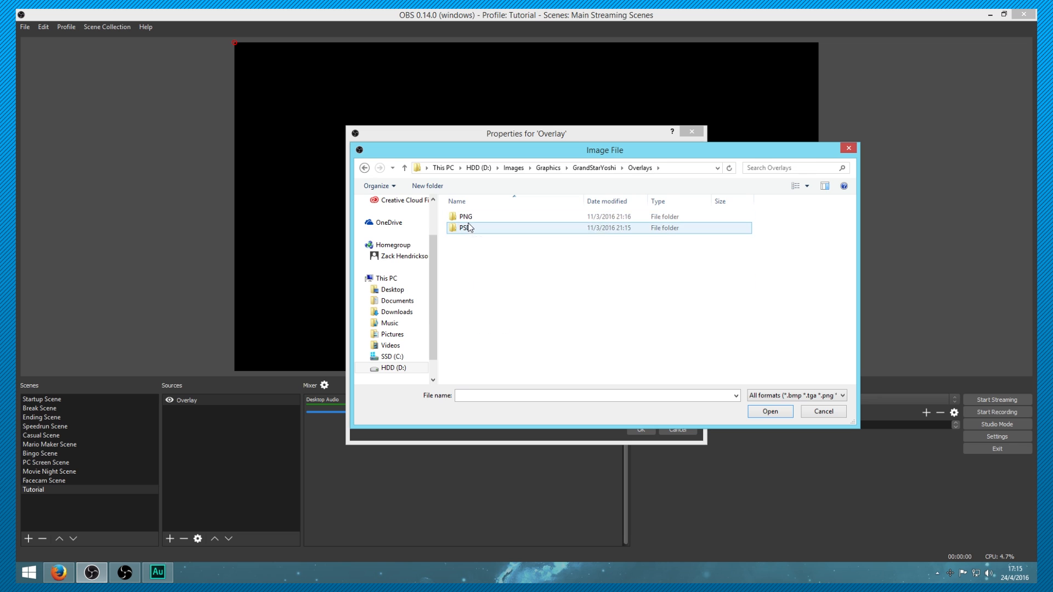
pyautogui.doubleClick(469, 218)
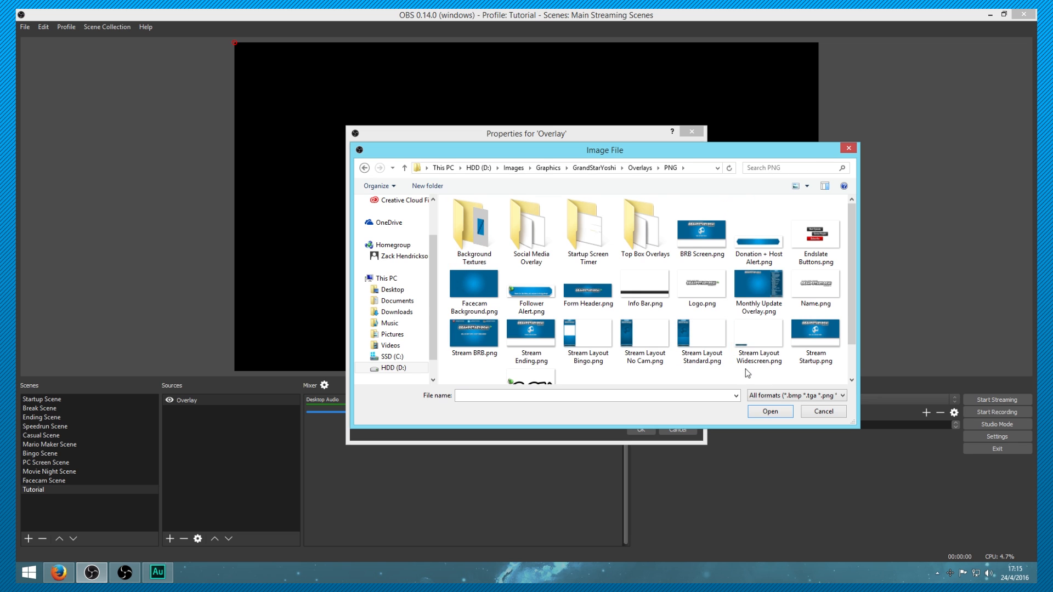
pyautogui.click(755, 338)
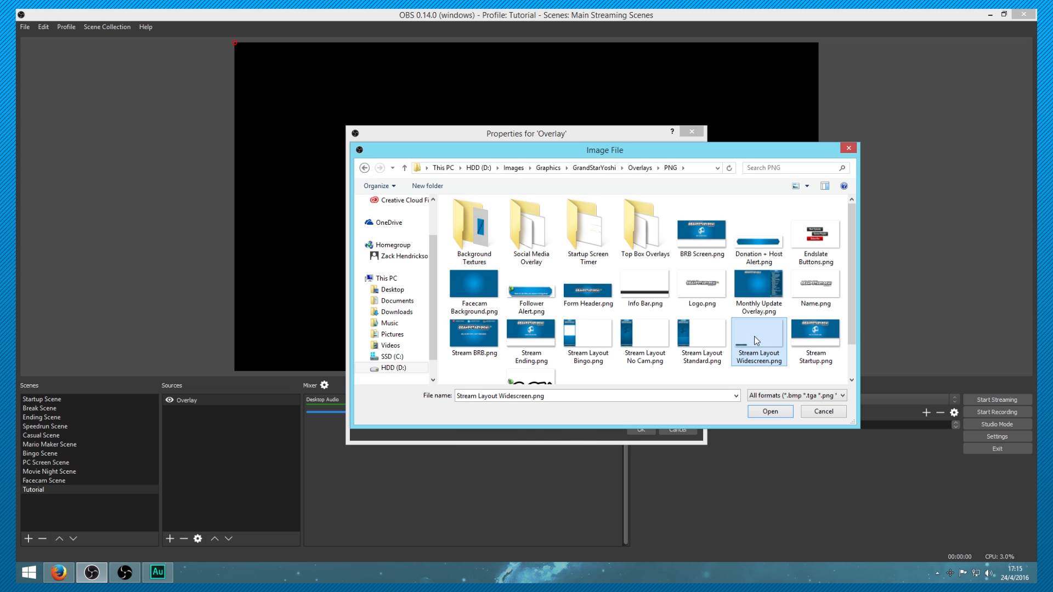
pyautogui.click(779, 411)
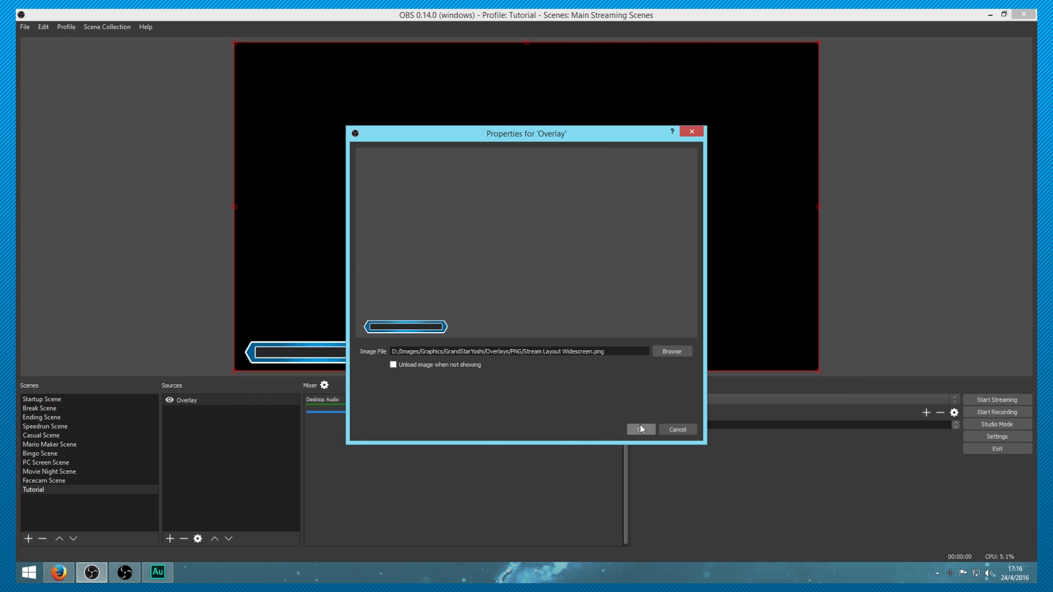
pyautogui.click(641, 429)
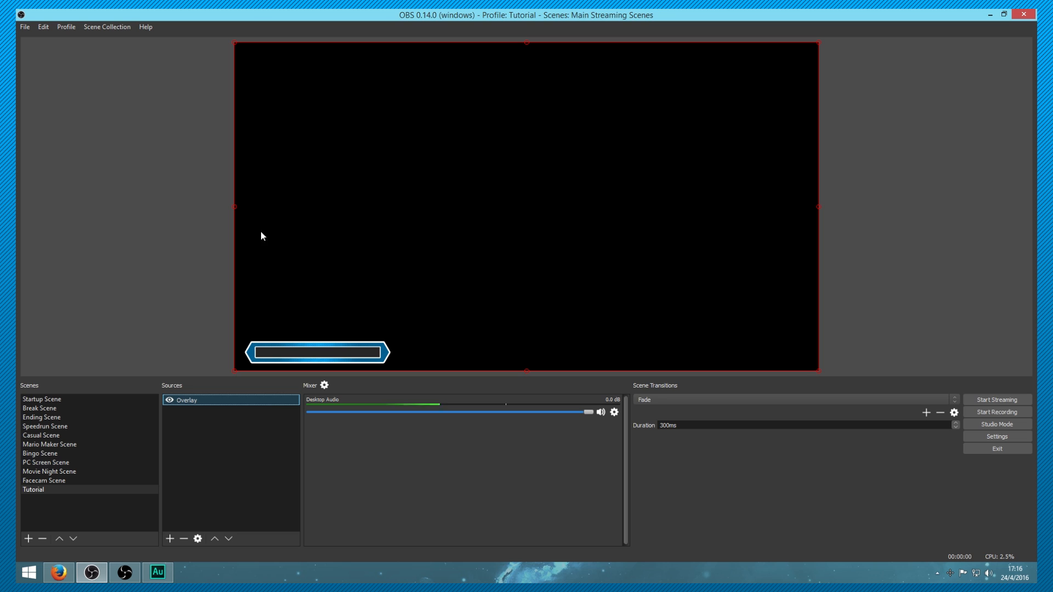
pyautogui.click(238, 423)
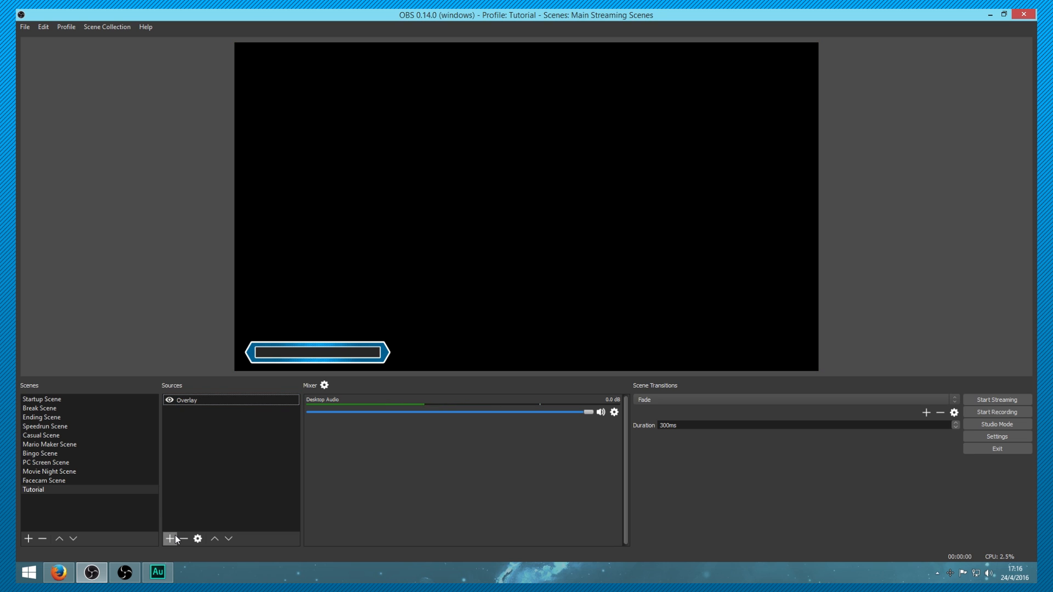
# Try adding a new video capture device named Me that uses the Logitech HD Pro Webcam C920
pyautogui.rightClick(223, 433)
pyautogui.moveTo(239, 438)
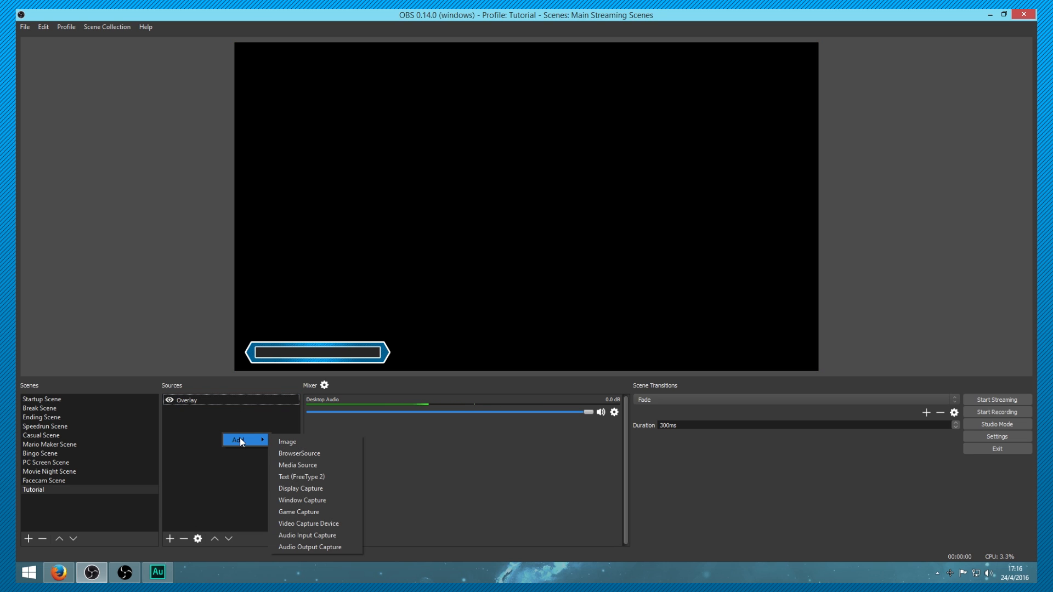
pyautogui.click(319, 524)
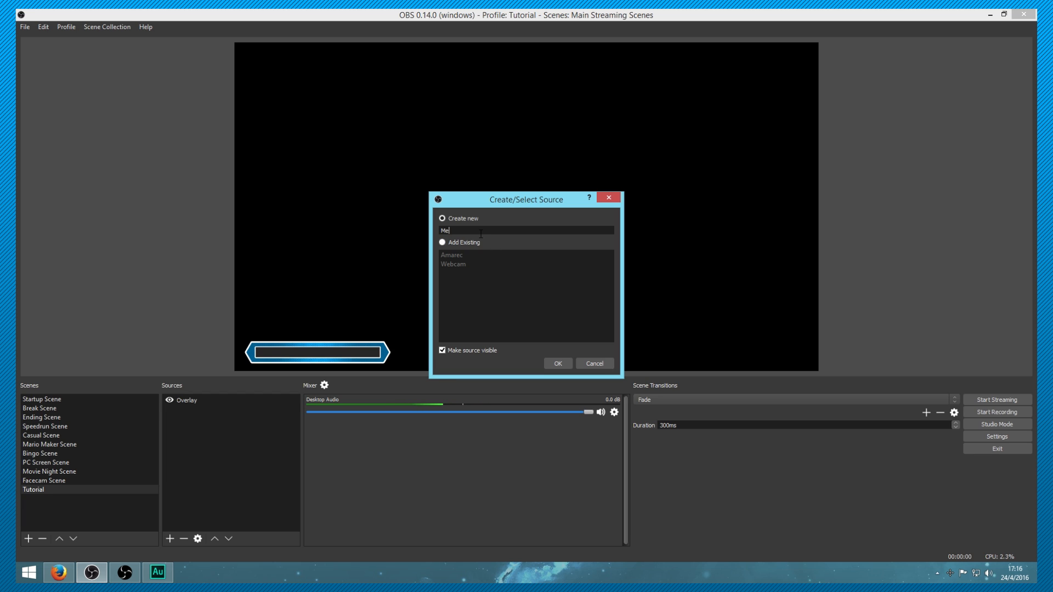
pyautogui.click(563, 362)
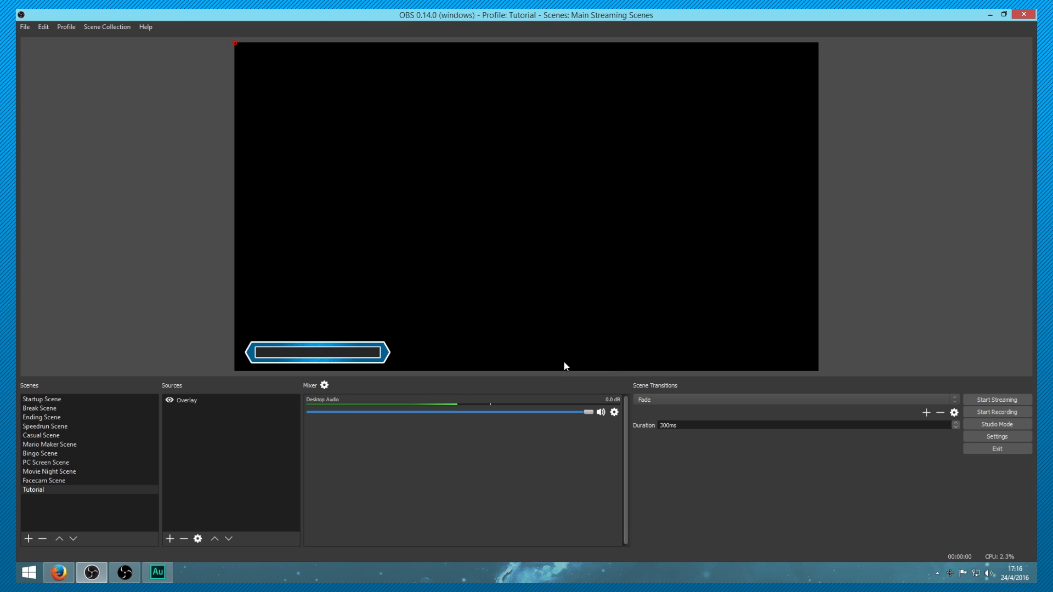
pyautogui.click(528, 298)
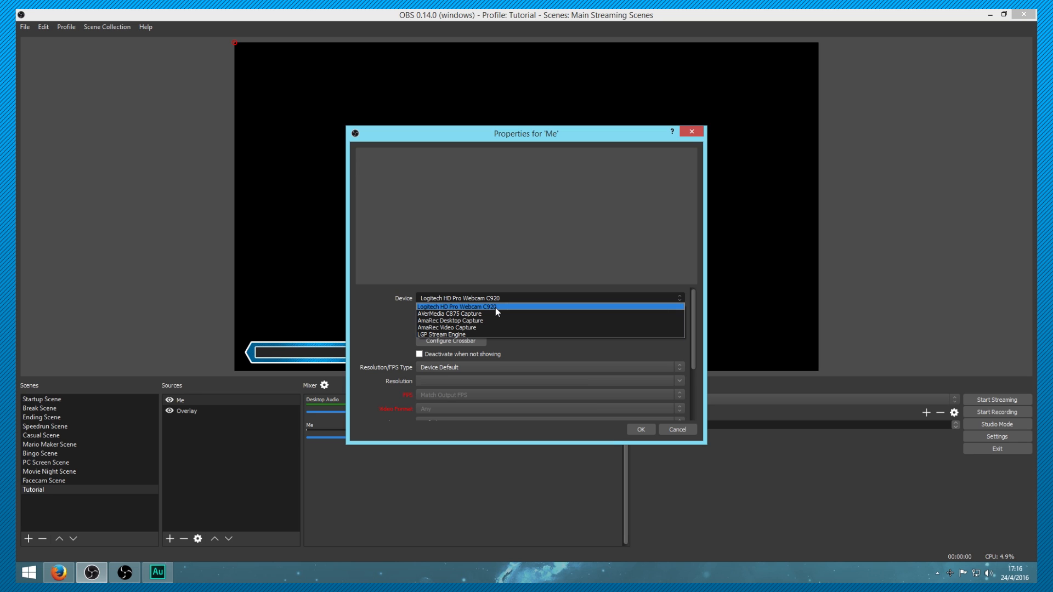
pyautogui.click(496, 309)
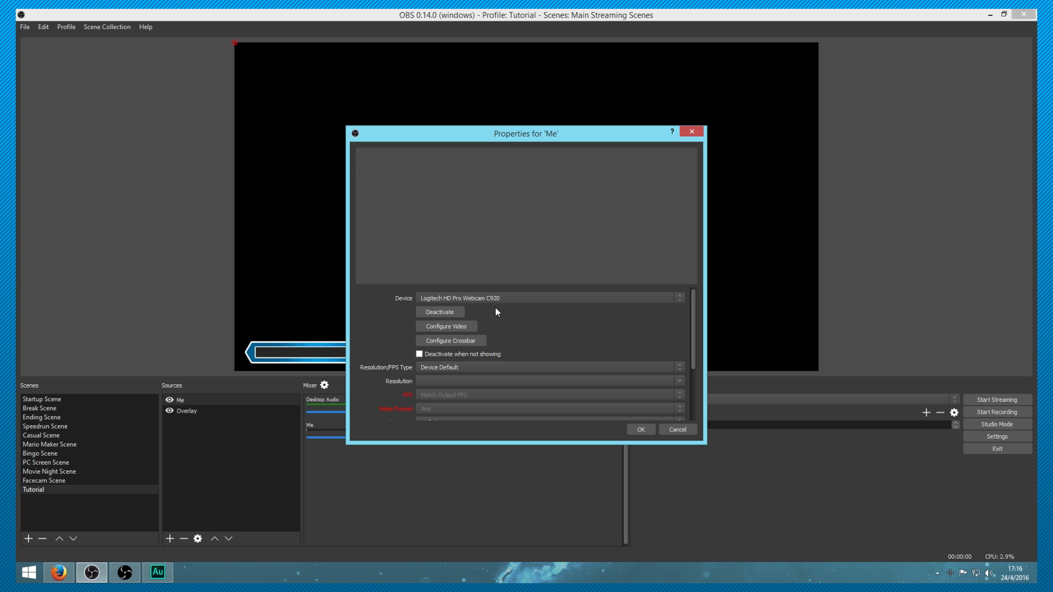
pyautogui.click(639, 430)
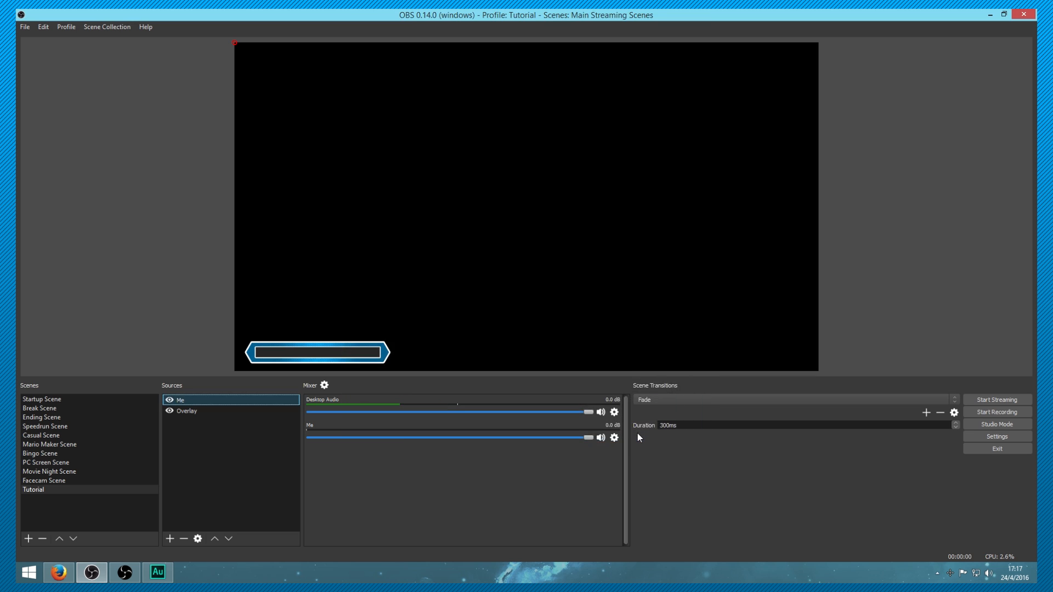
# Remove the Me video capture source from the Tutorial scene
pyautogui.click(236, 41)
pyautogui.click(192, 405)
pyautogui.press('Delete')
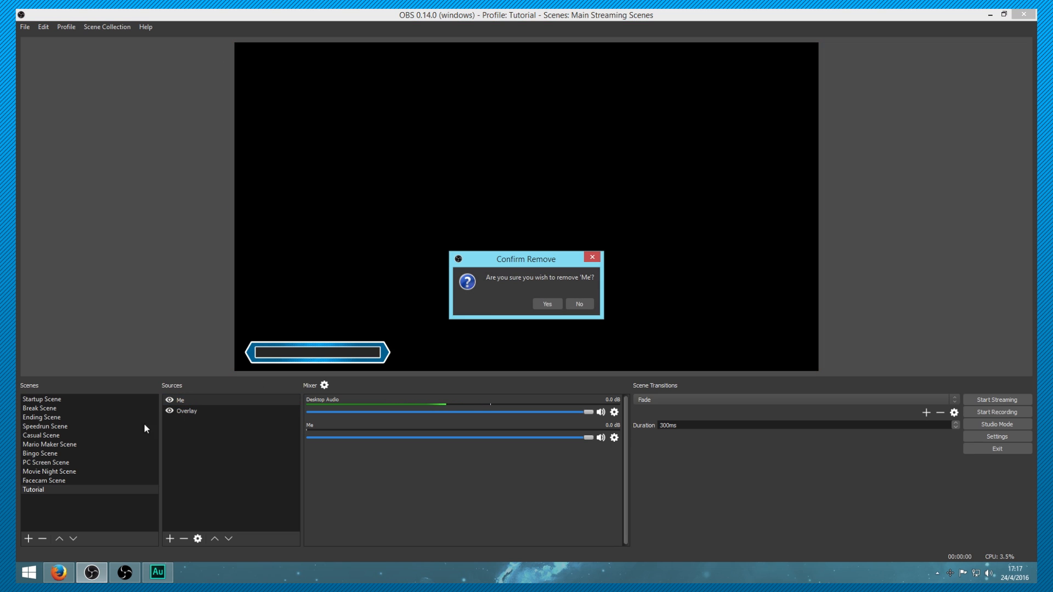
pyautogui.click(534, 302)
# Add the existing Webcam video capture device to the Tutorial scene
pyautogui.click(170, 541)
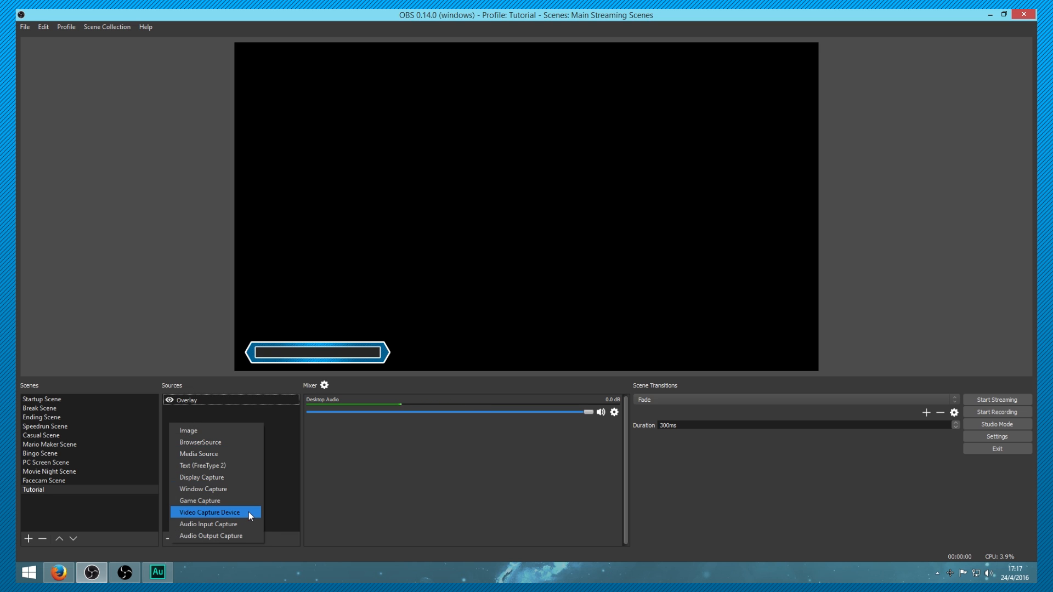
pyautogui.click(249, 512)
pyautogui.click(450, 243)
pyautogui.click(459, 264)
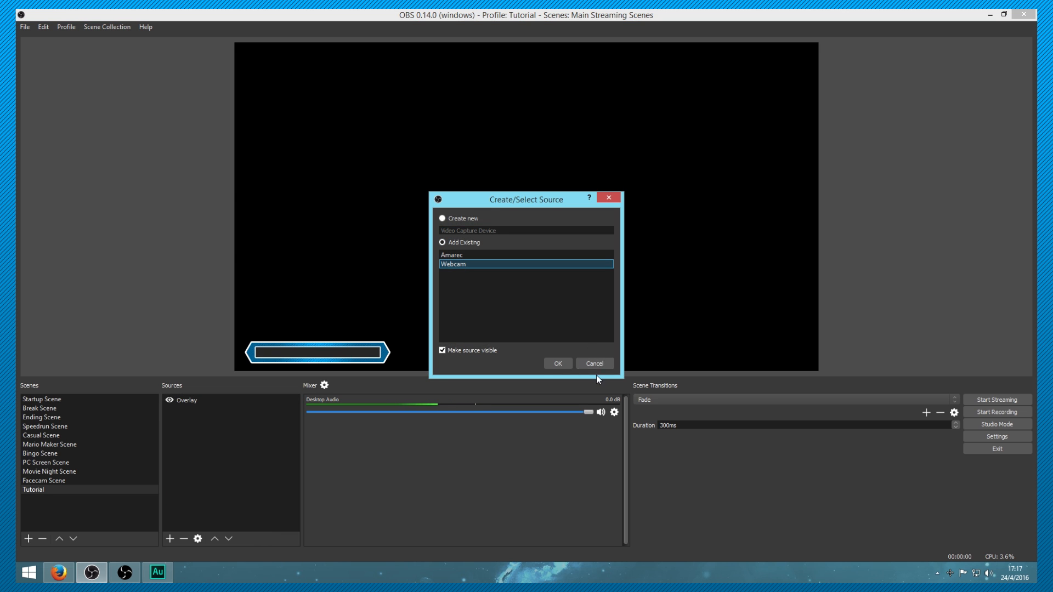
pyautogui.click(559, 364)
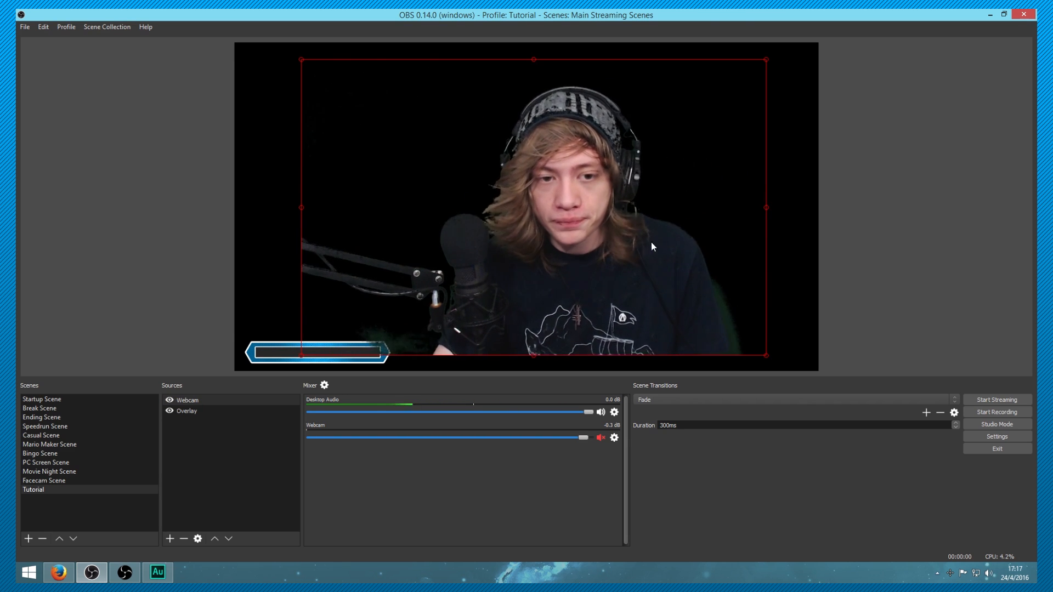
# Scale the webcam down to roughly the width of the overlay's name bar and place it just past the bar's right end
pyautogui.moveTo(400, 235); pyautogui.dragTo(480, 214)
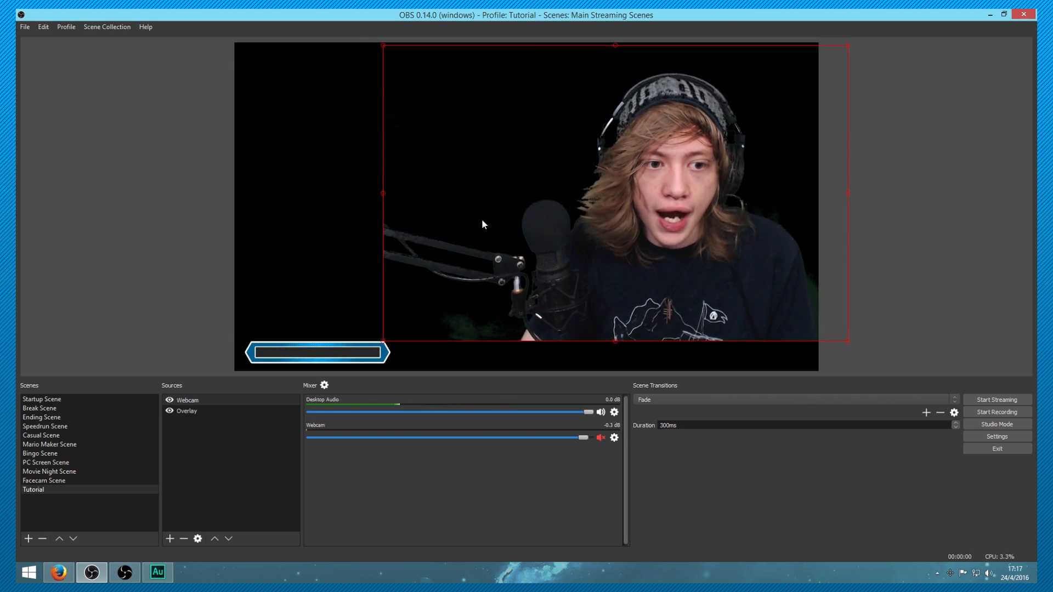
pyautogui.moveTo(845, 40); pyautogui.dragTo(515, 253)
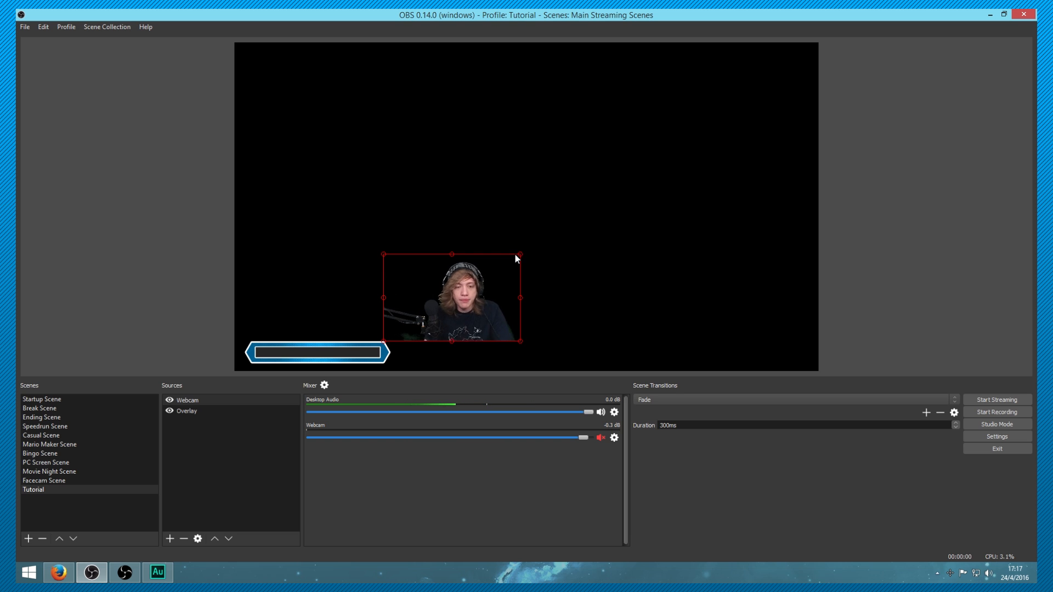
pyautogui.moveTo(499, 291); pyautogui.dragTo(369, 291)
pyautogui.moveTo(388, 255); pyautogui.dragTo(384, 257)
pyautogui.moveTo(277, 293); pyautogui.dragTo(413, 293)
# Nudge the webcam down and right to line up with the name bar, then mirror it horizontally so it sits above the bar
pyautogui.press('Right')
pyautogui.press('Right')
pyautogui.press('Right')
pyautogui.press('Right')
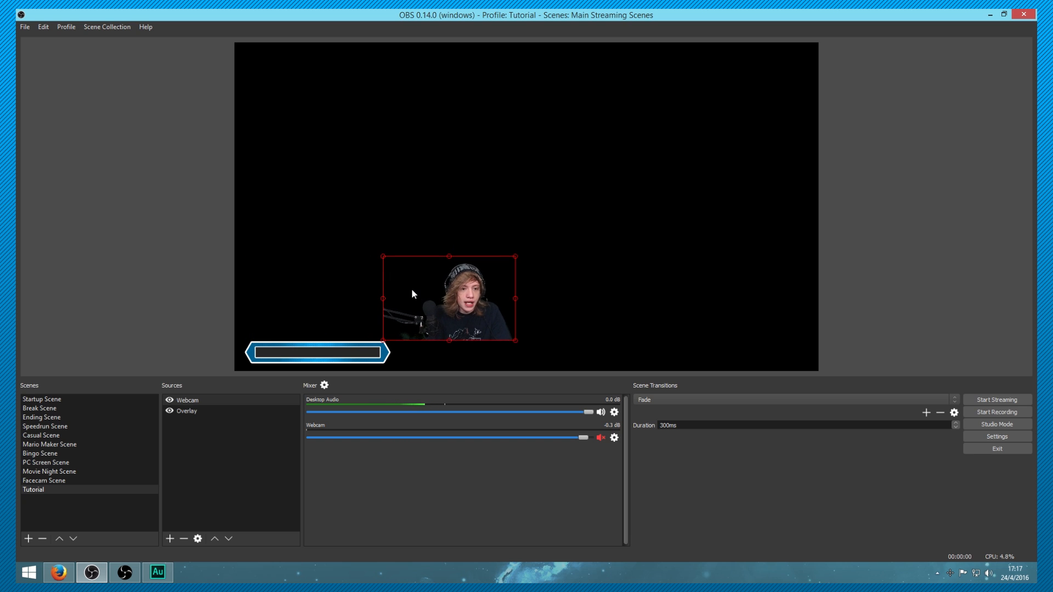
pyautogui.press('Down')
pyautogui.press('Down')
pyautogui.press('Down')
pyautogui.press('Right')
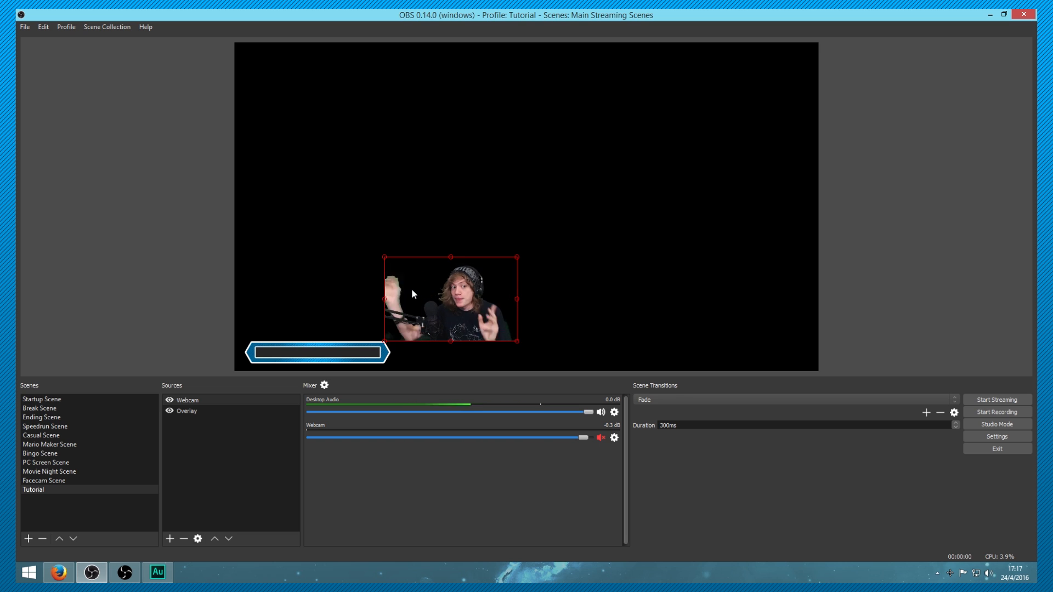
pyautogui.moveTo(519, 299); pyautogui.dragTo(254, 297)
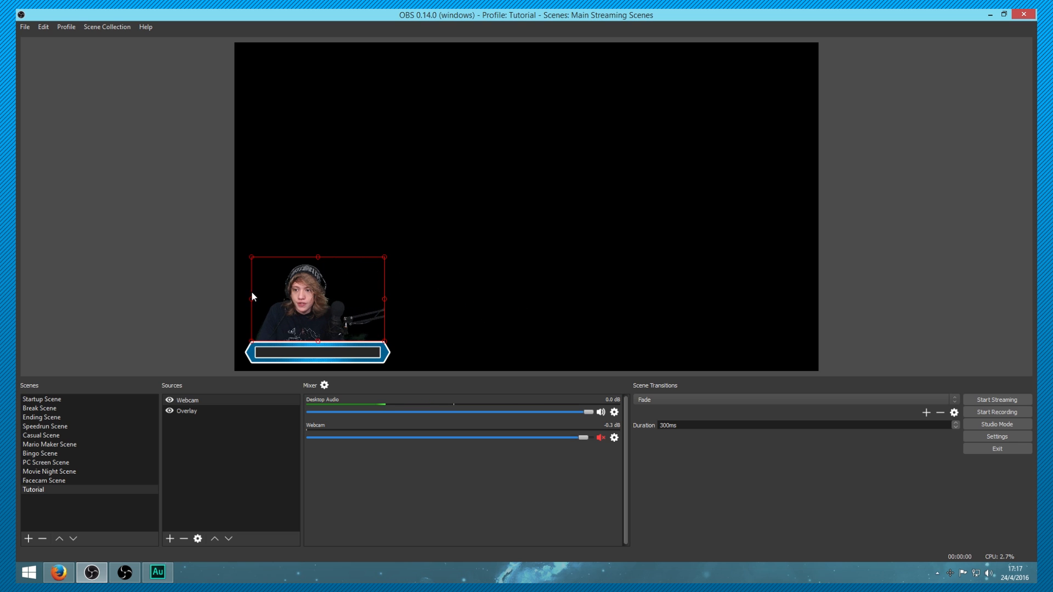
pyautogui.click(857, 252)
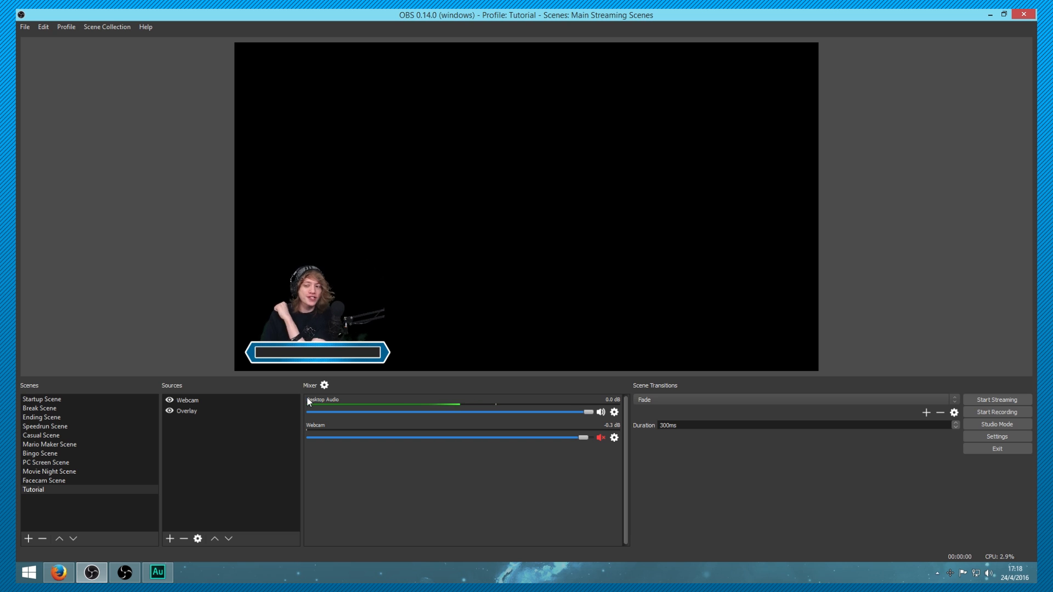
# Add a new video capture device named Game with AmaRec Video Capture as its device
pyautogui.click(171, 538)
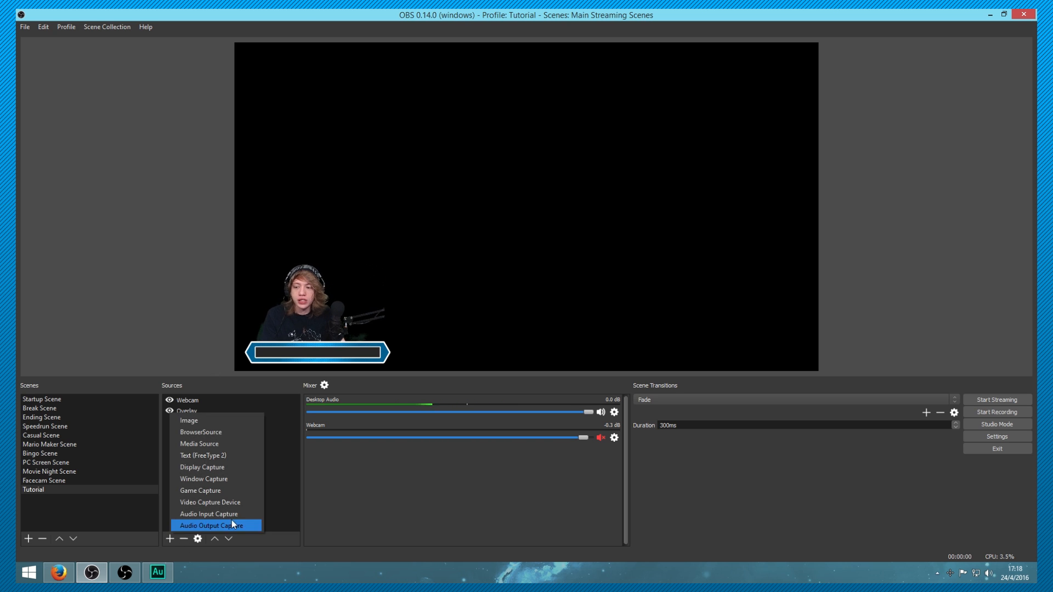
pyautogui.click(236, 503)
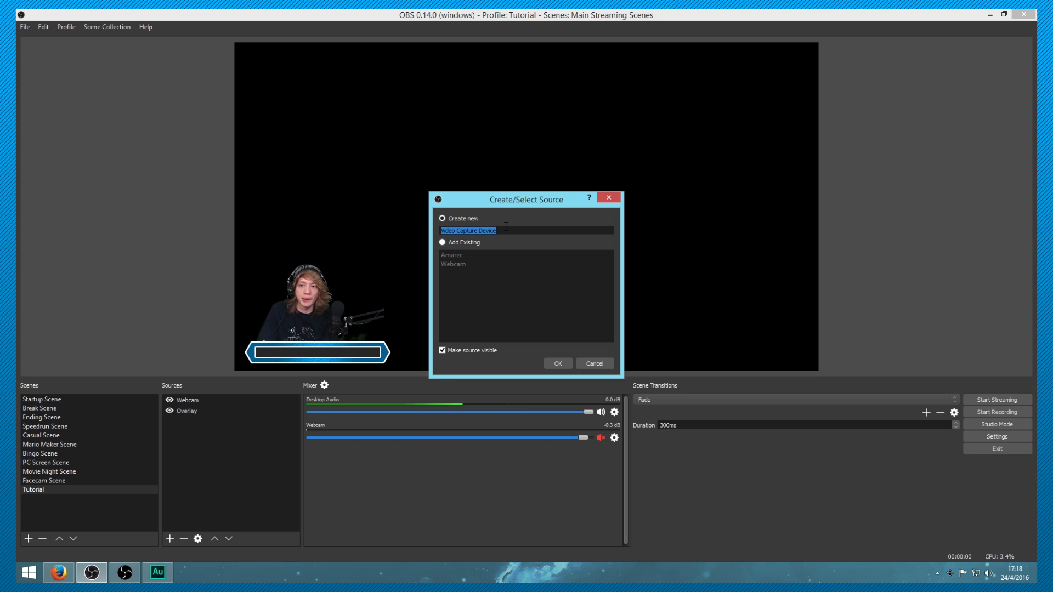
pyautogui.write('Game')
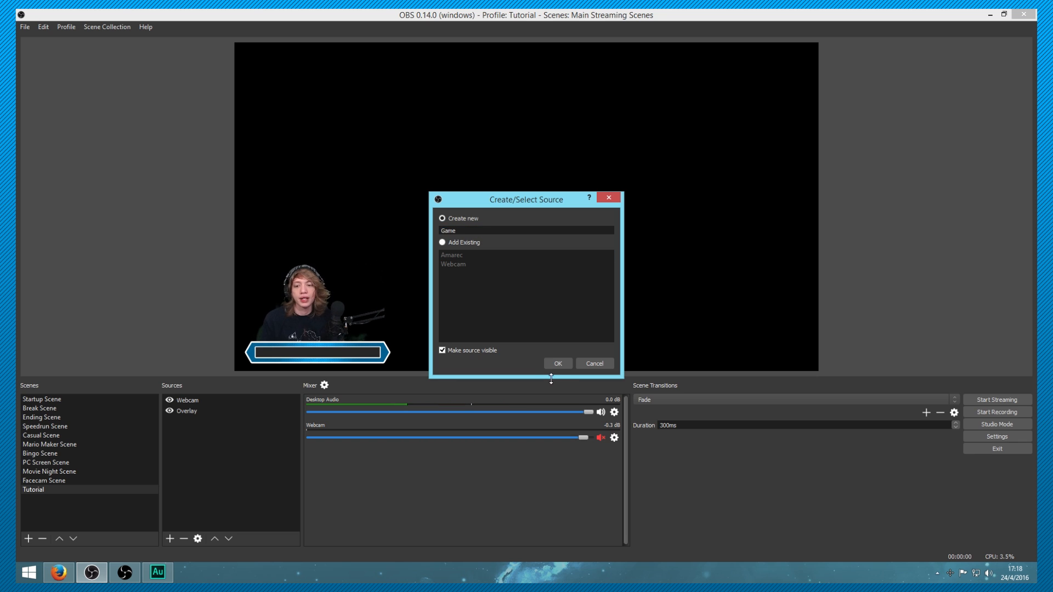
pyautogui.click(558, 365)
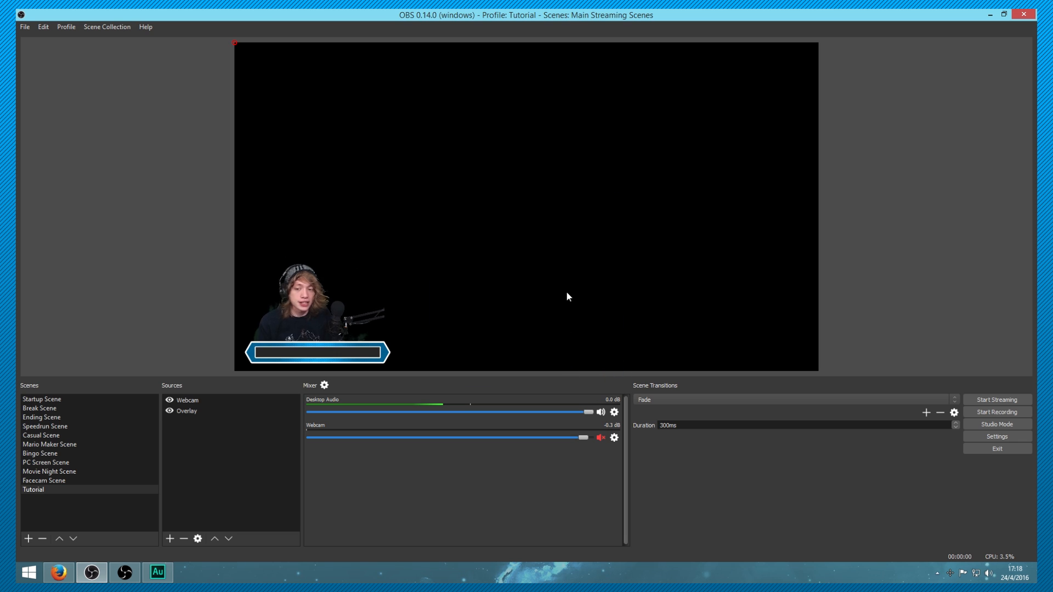
pyautogui.click(570, 300)
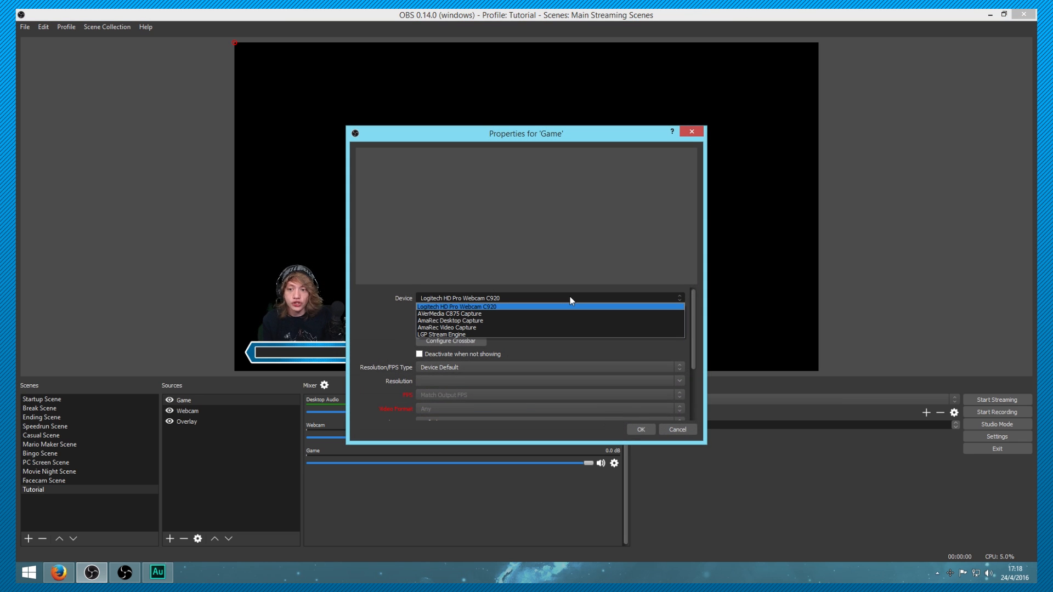
pyautogui.click(479, 329)
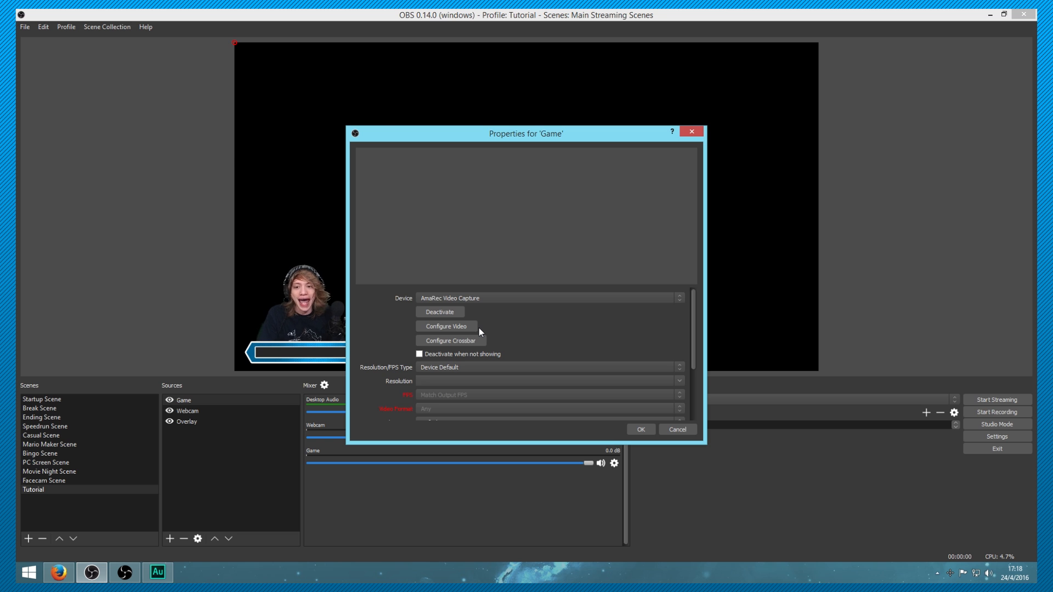
pyautogui.click(641, 429)
# Move the Game capture into the canvas's upper-right corner and stretch it to fill the whole canvas
pyautogui.moveTo(341, 80); pyautogui.dragTo(634, 169)
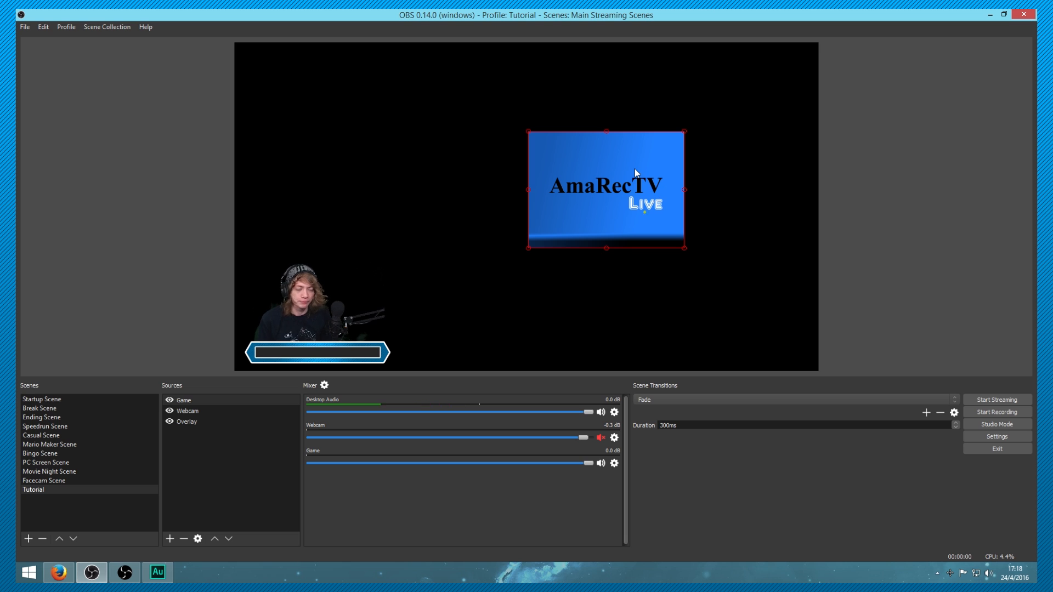
pyautogui.moveTo(581, 170); pyautogui.dragTo(714, 79)
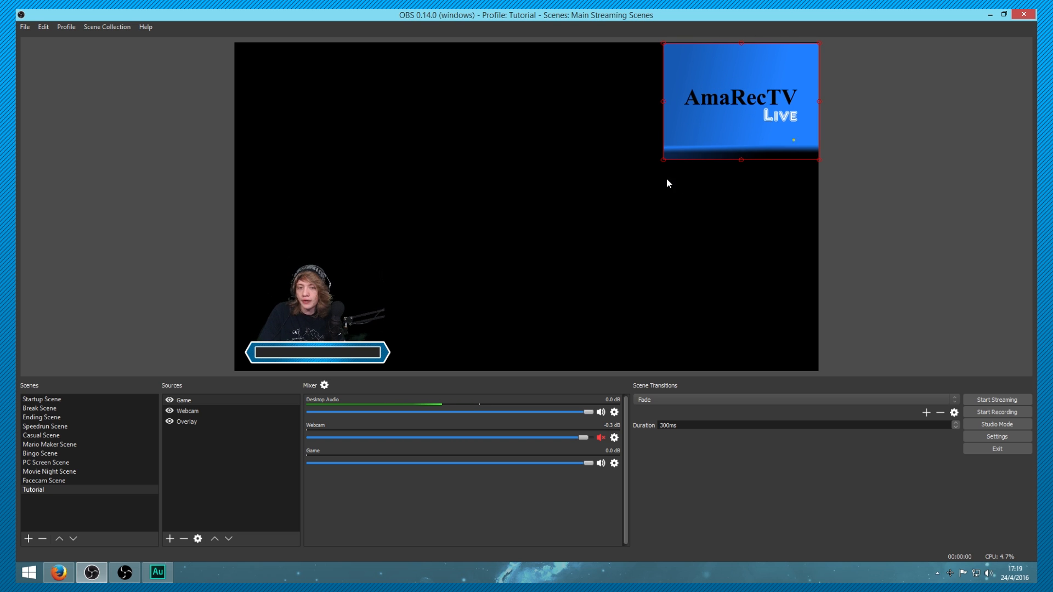
pyautogui.moveTo(665, 159); pyautogui.dragTo(235, 371)
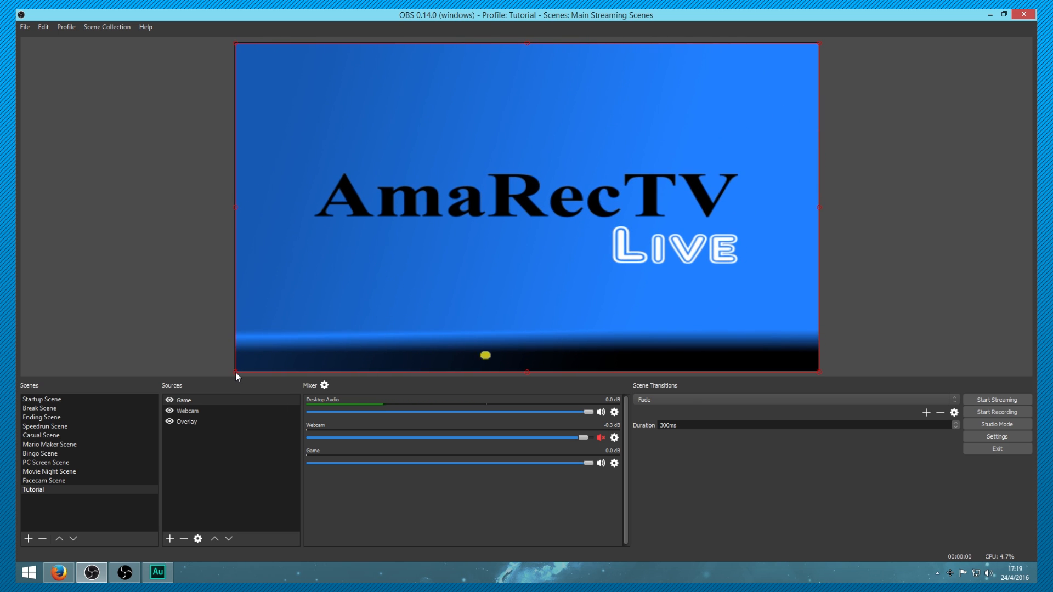
pyautogui.click(191, 320)
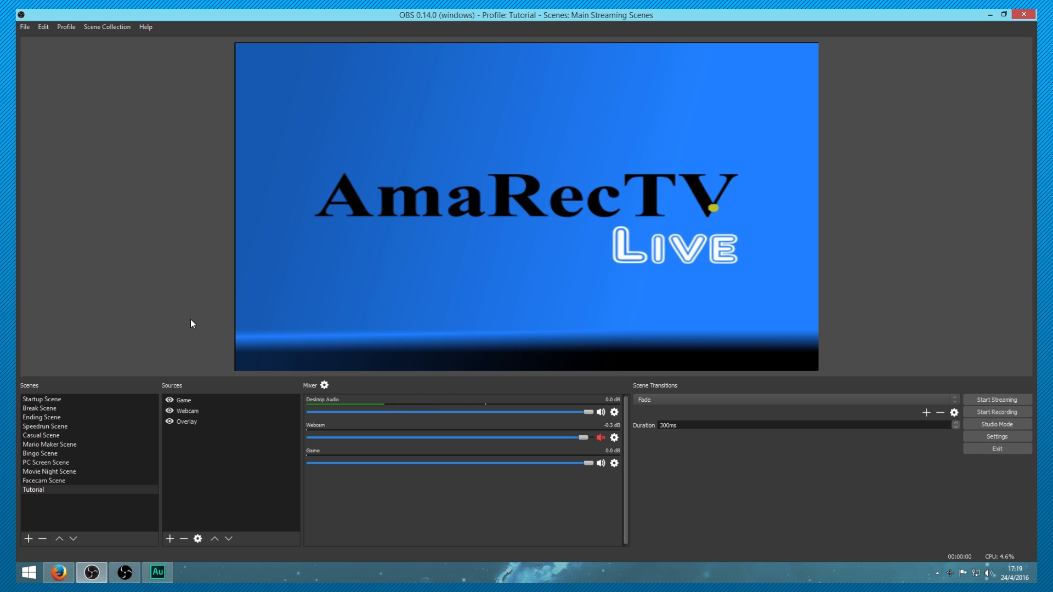
pyautogui.click(456, 196)
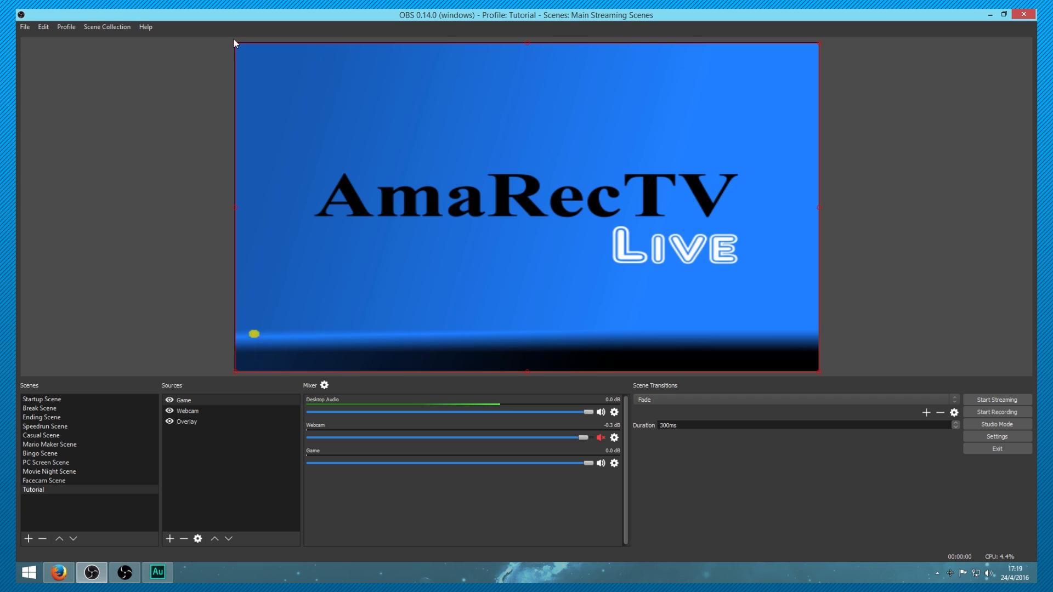
pyautogui.moveTo(234, 42); pyautogui.dragTo(236, 43)
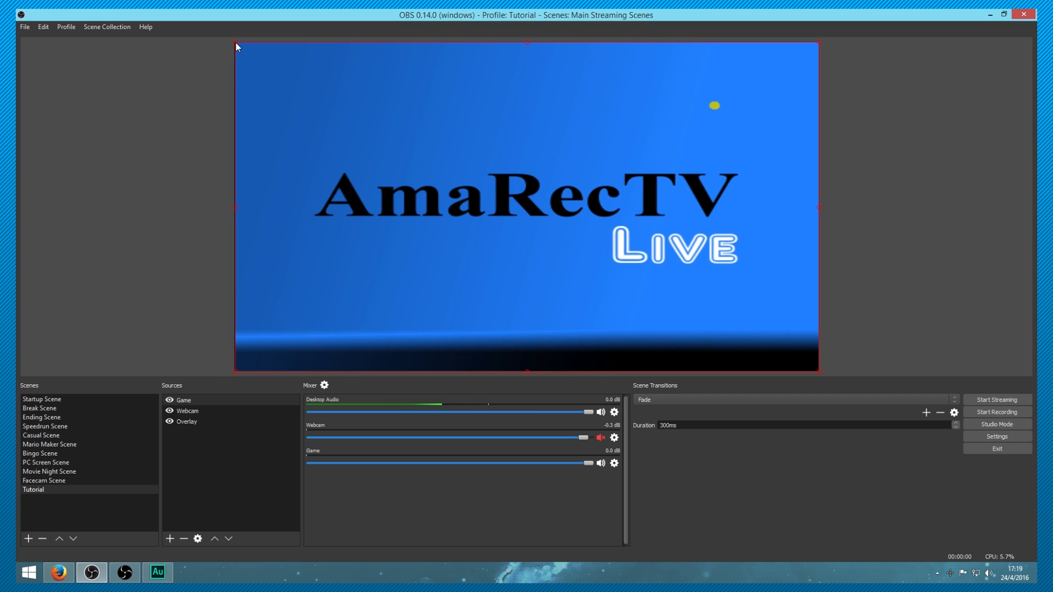
pyautogui.click(214, 70)
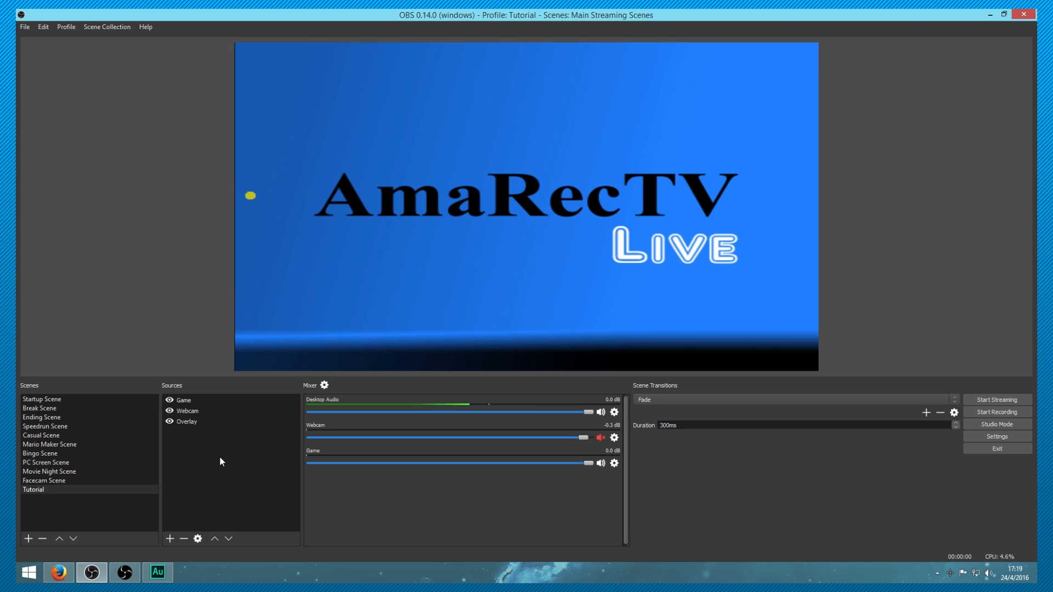
# Move the Game source below Webcam and Overlay in the source order
pyautogui.click(205, 399)
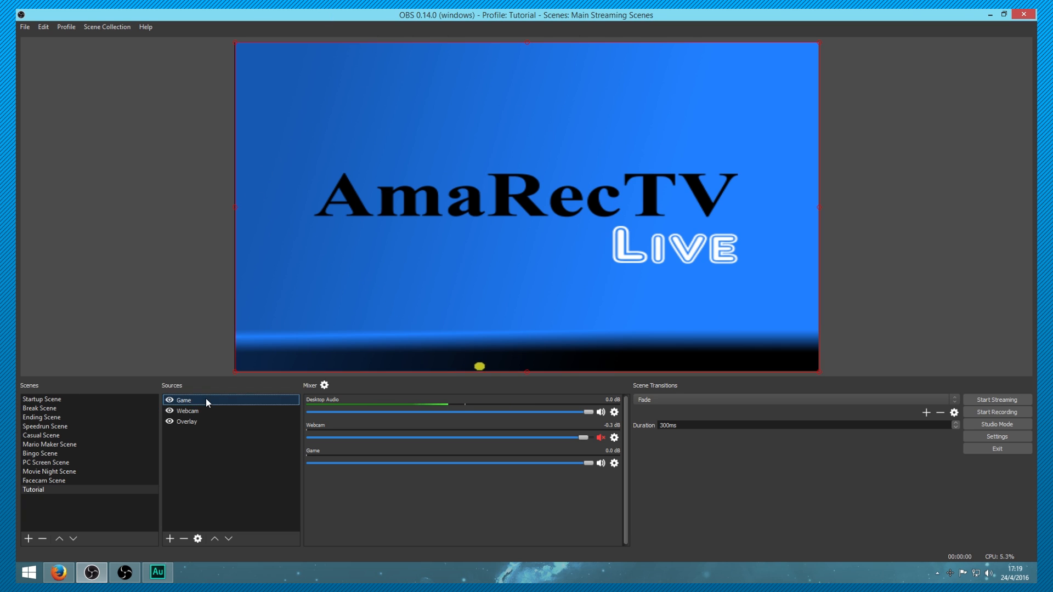
pyautogui.click(228, 540)
pyautogui.click(228, 540)
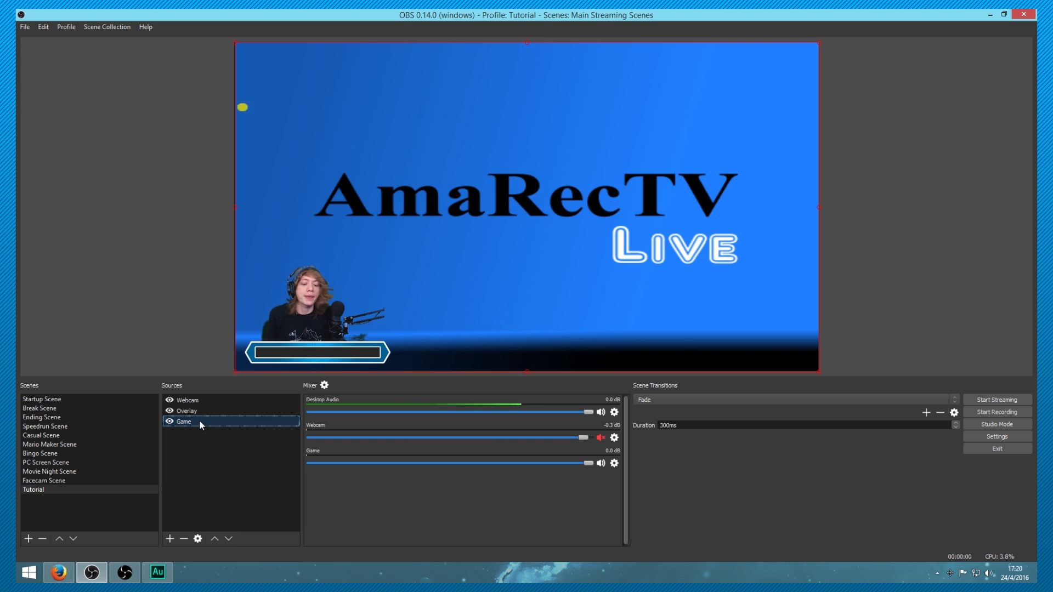
# Remove the Game source from the Tutorial scene
pyautogui.press('Delete')
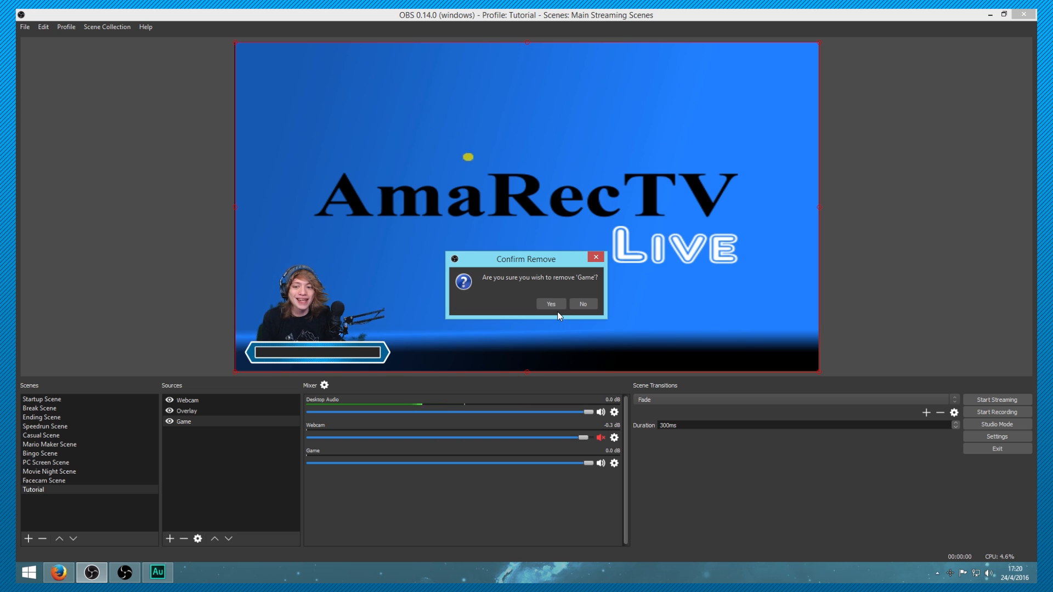
pyautogui.click(559, 305)
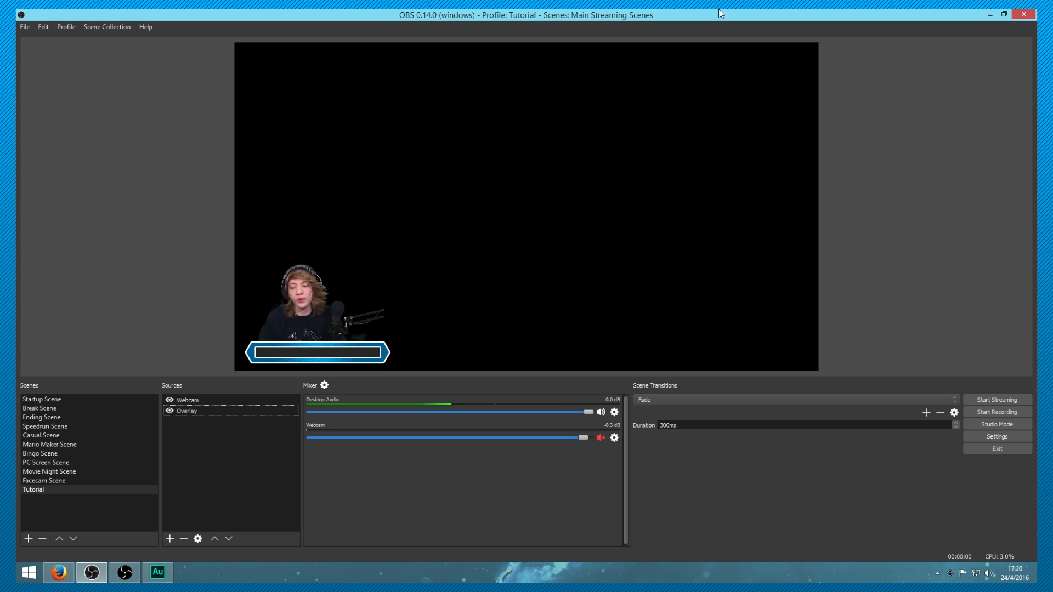
# Launch AVerMedia RECentral from the installed apps and move its window clear of the webcam preview
pyautogui.click(29, 573)
pyautogui.click(86, 559)
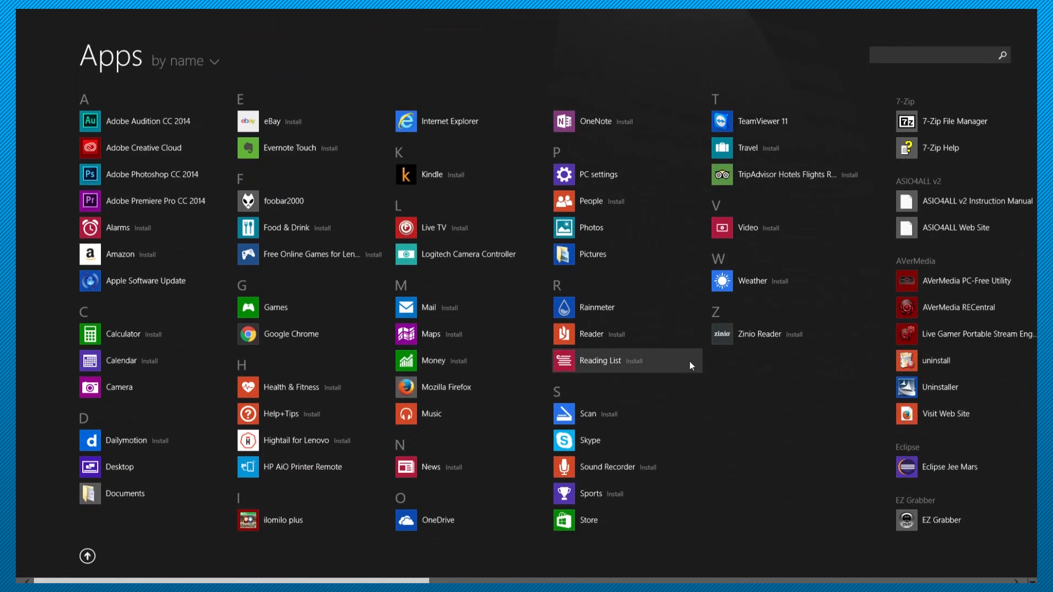
pyautogui.click(954, 304)
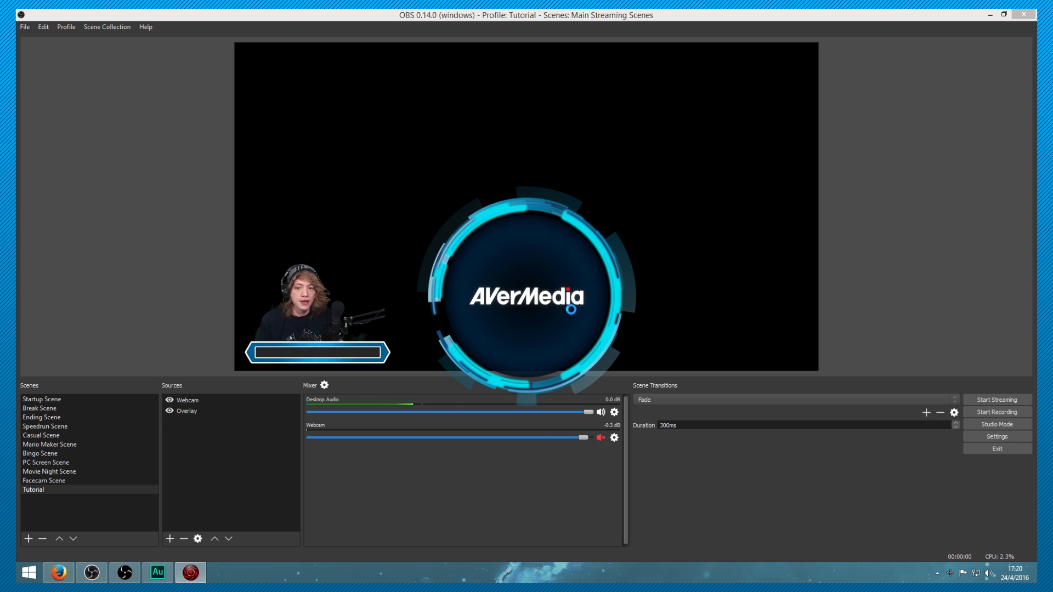
pyautogui.click(597, 281)
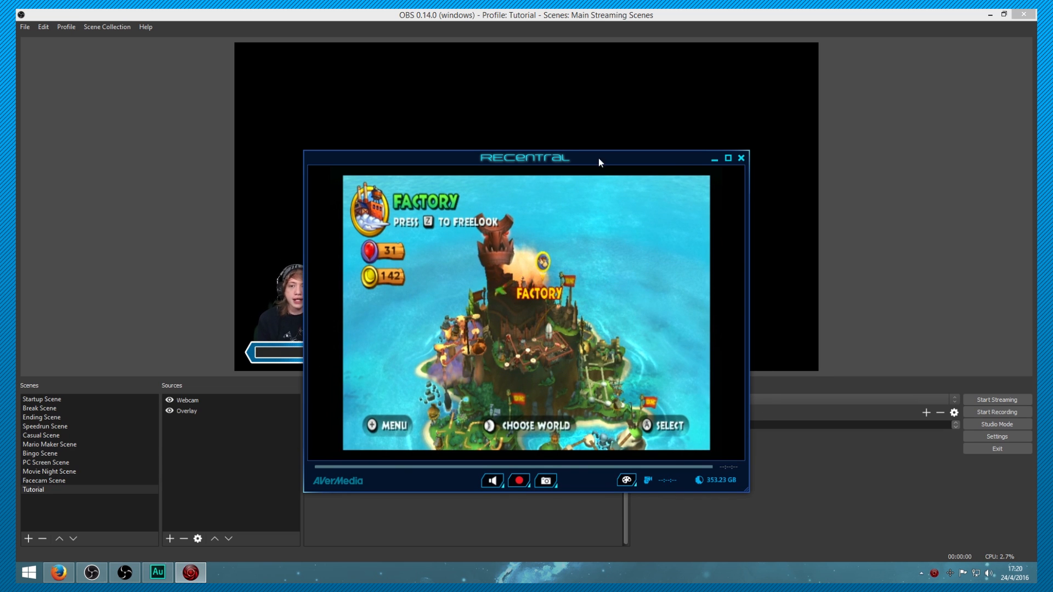
pyautogui.moveTo(598, 158); pyautogui.dragTo(825, 96)
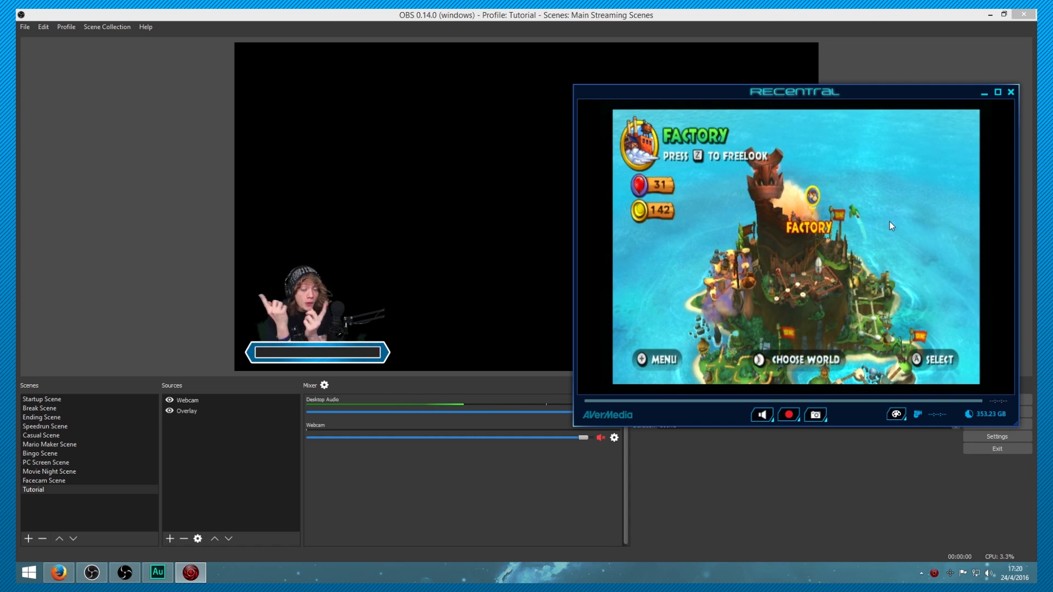
# Back in OBS, add a new window capture named LGP Tutorial of [RECentral.exe]: VideoWindow and move it near the canvas centre
pyautogui.click(171, 540)
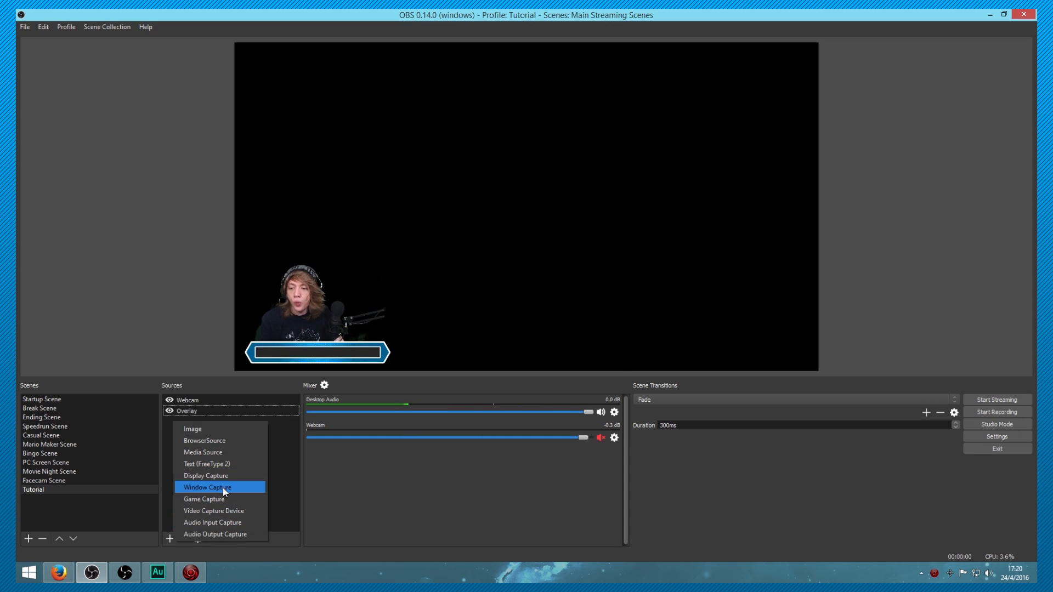
pyautogui.click(223, 488)
pyautogui.write('LGP T')
pyautogui.write('utorial')
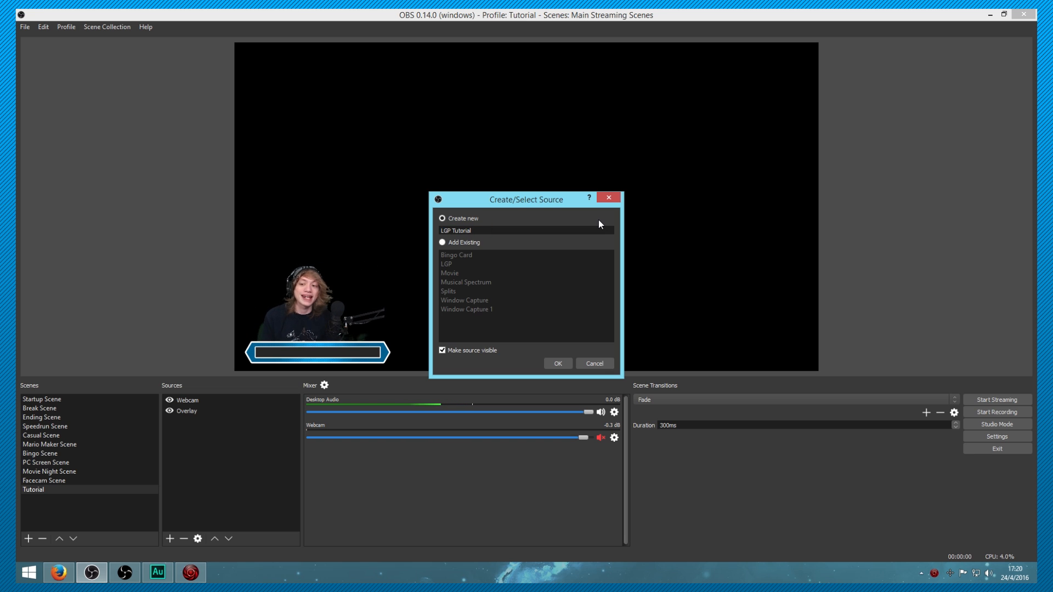
pyautogui.click(546, 364)
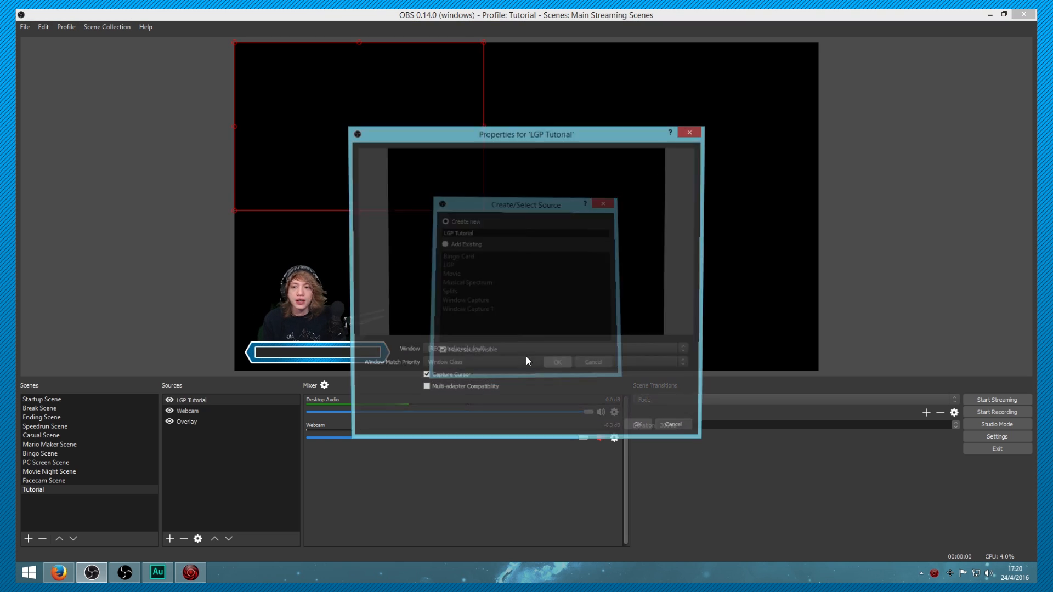
pyautogui.click(488, 351)
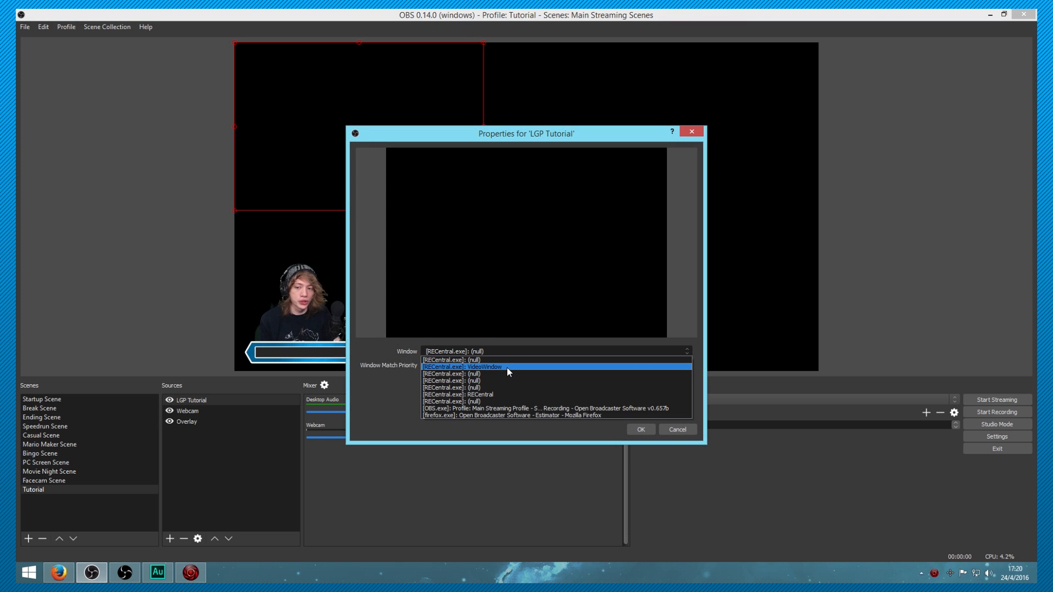
pyautogui.click(507, 367)
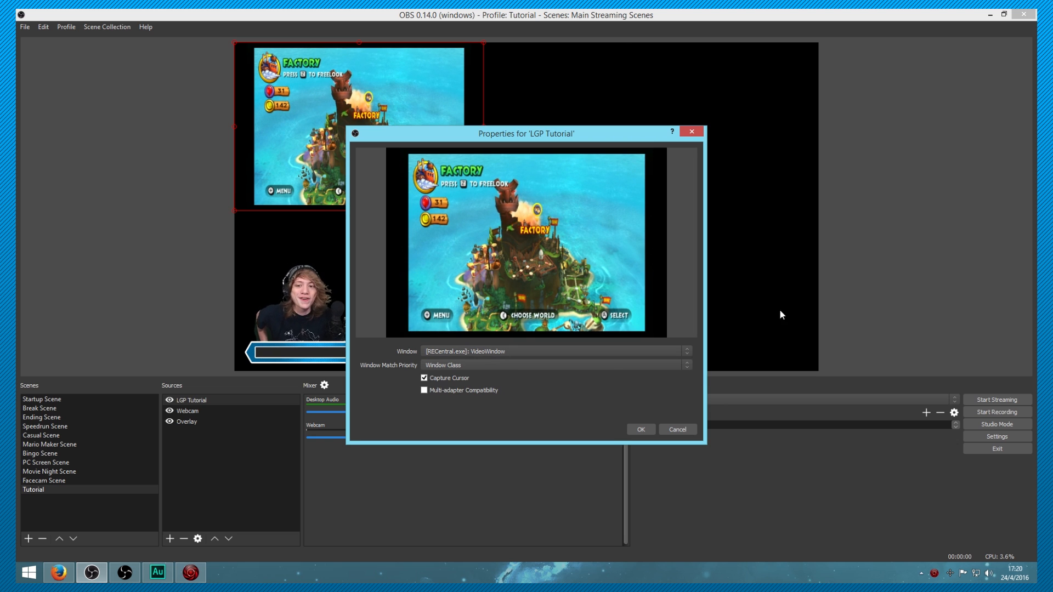
pyautogui.click(641, 430)
pyautogui.moveTo(403, 168); pyautogui.dragTo(594, 216)
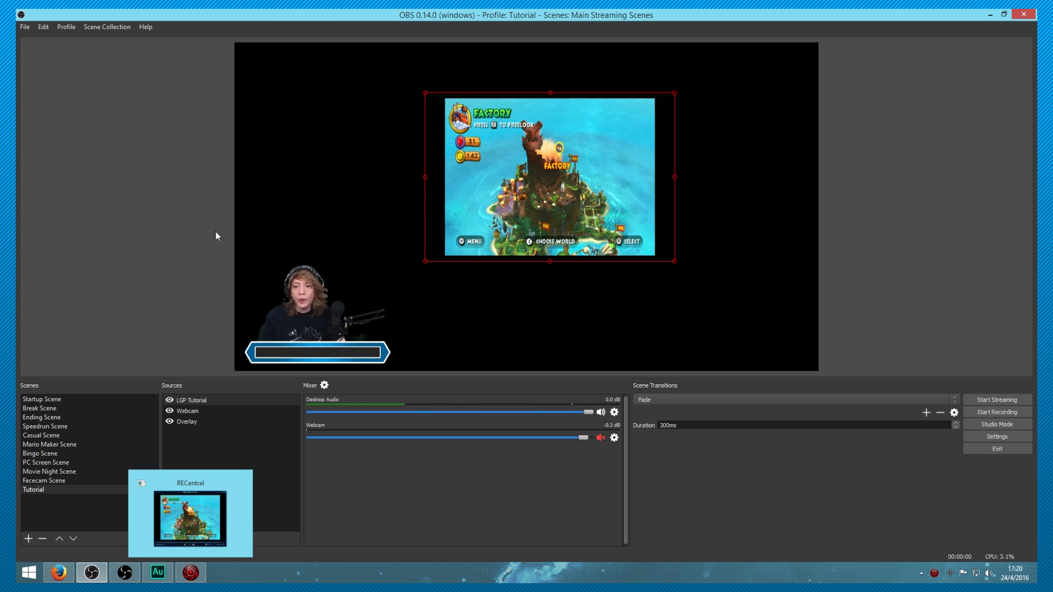
# Turn off cursor capture in the LGP Tutorial source's properties
pyautogui.click(177, 218)
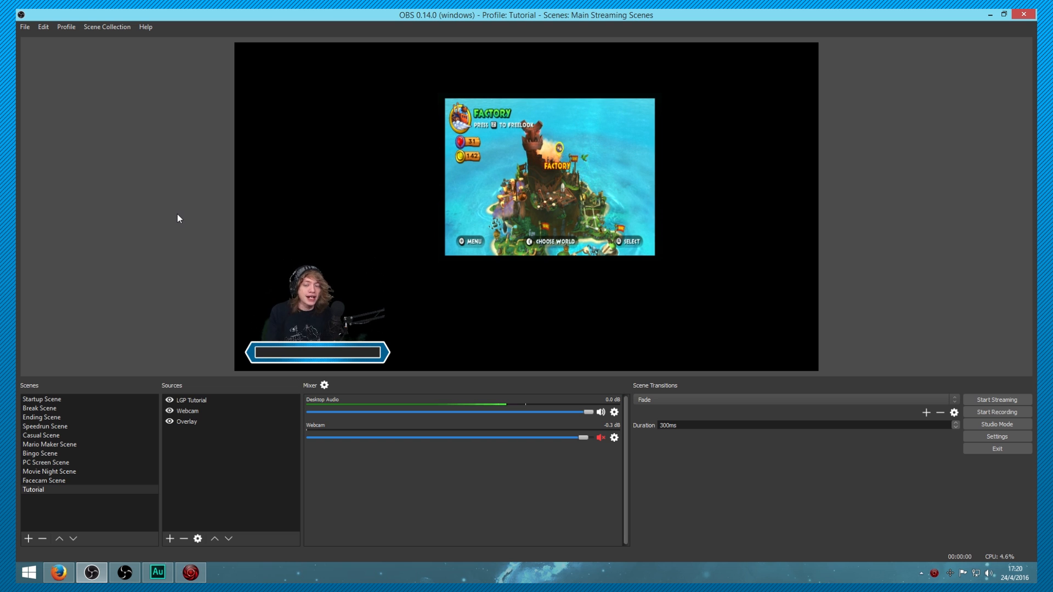
pyautogui.click(431, 141)
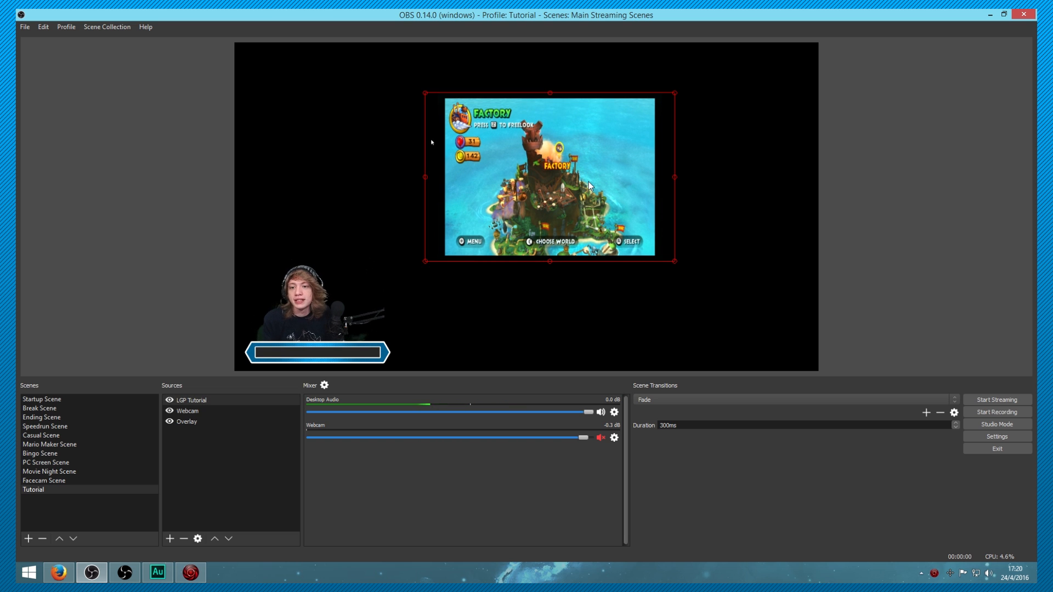
pyautogui.rightClick(197, 402)
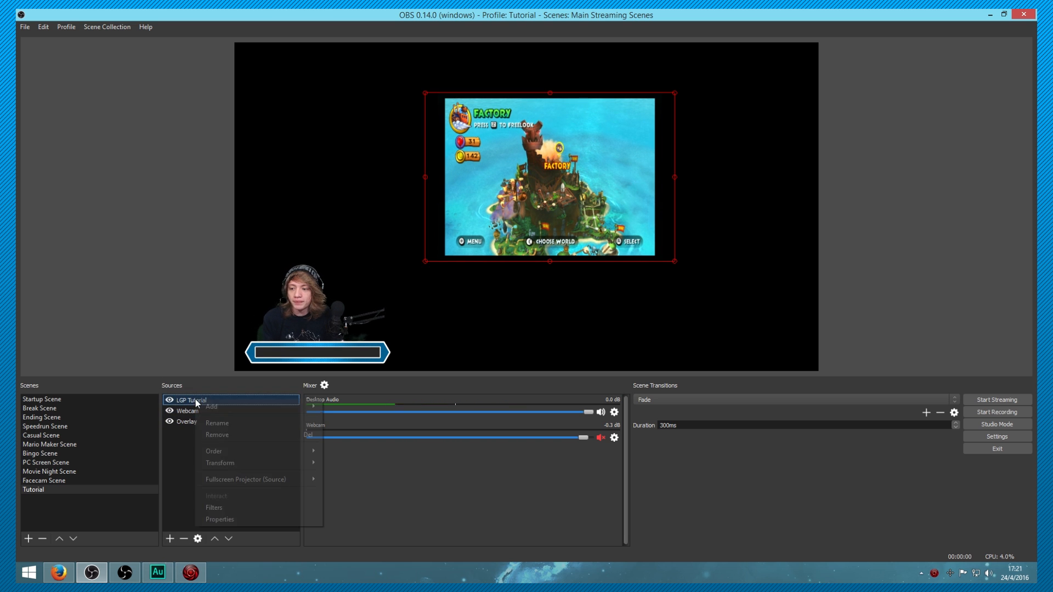
pyautogui.click(222, 519)
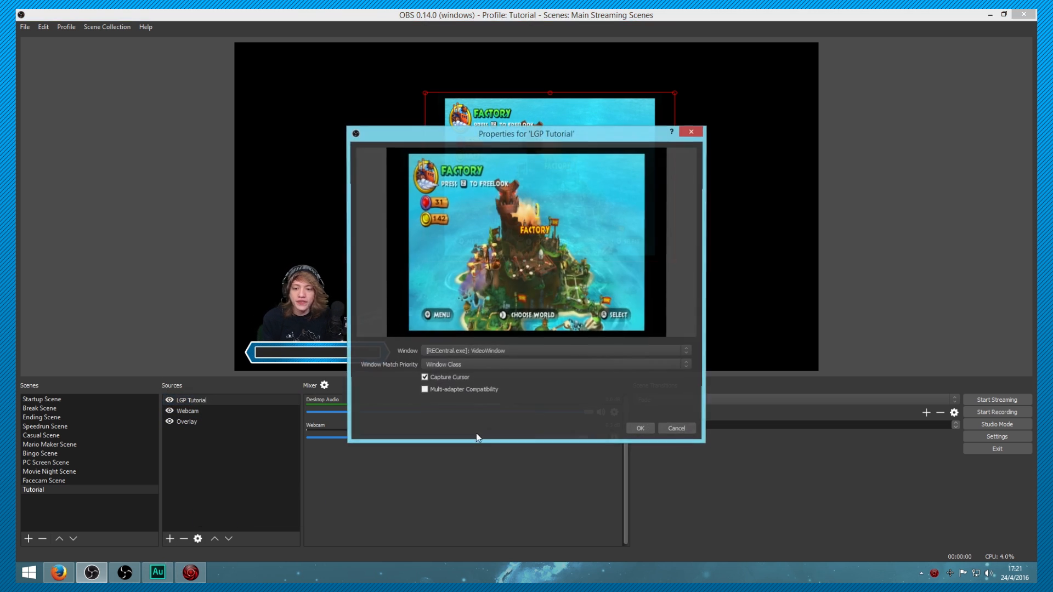
pyautogui.click(425, 378)
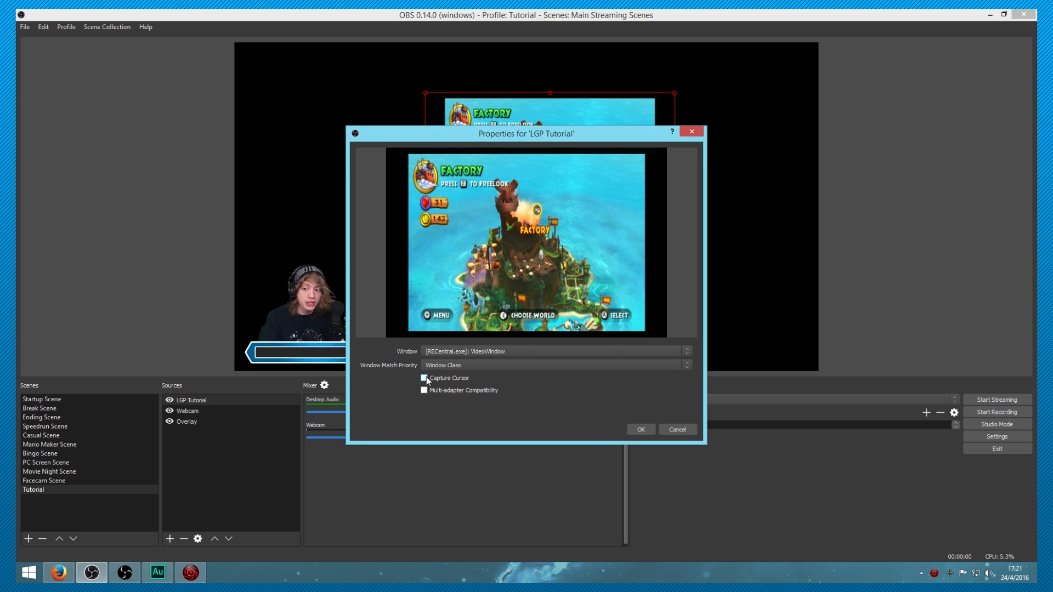
pyautogui.moveTo(495, 137); pyautogui.dragTo(413, 341)
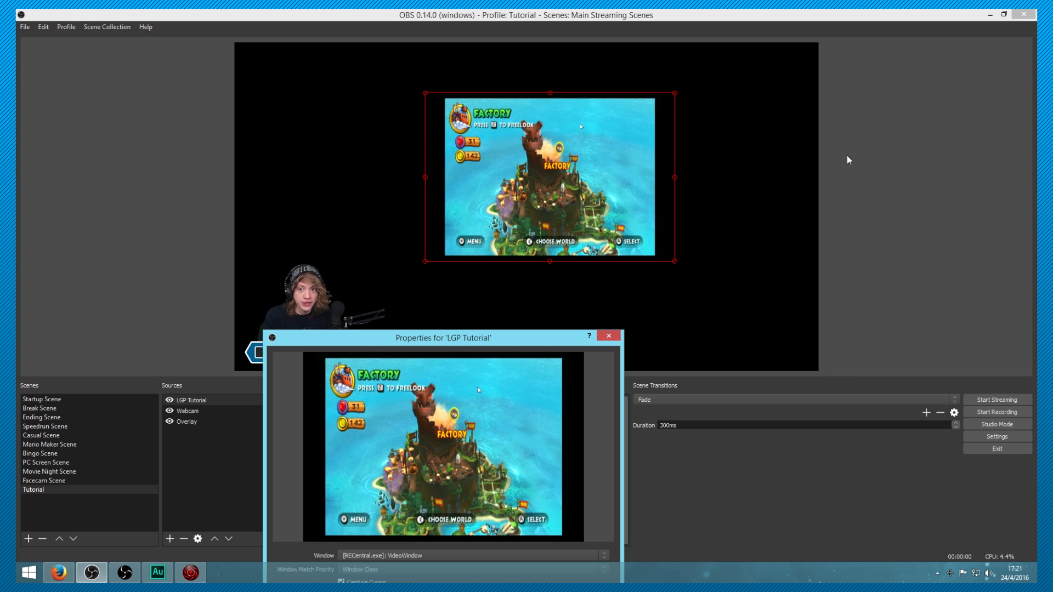
pyautogui.moveTo(499, 337); pyautogui.dragTo(524, 194)
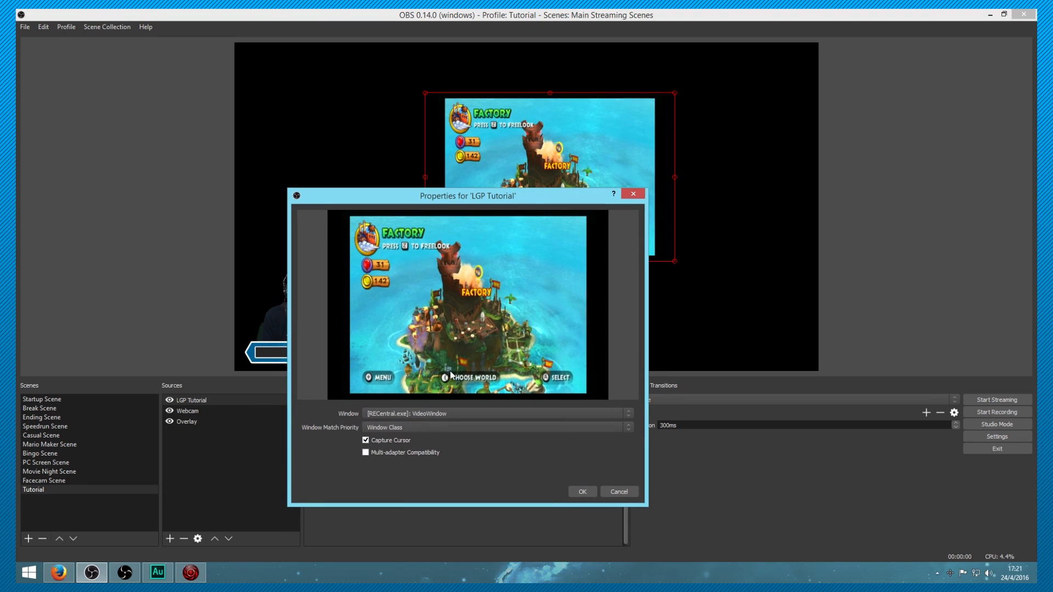
pyautogui.click(366, 442)
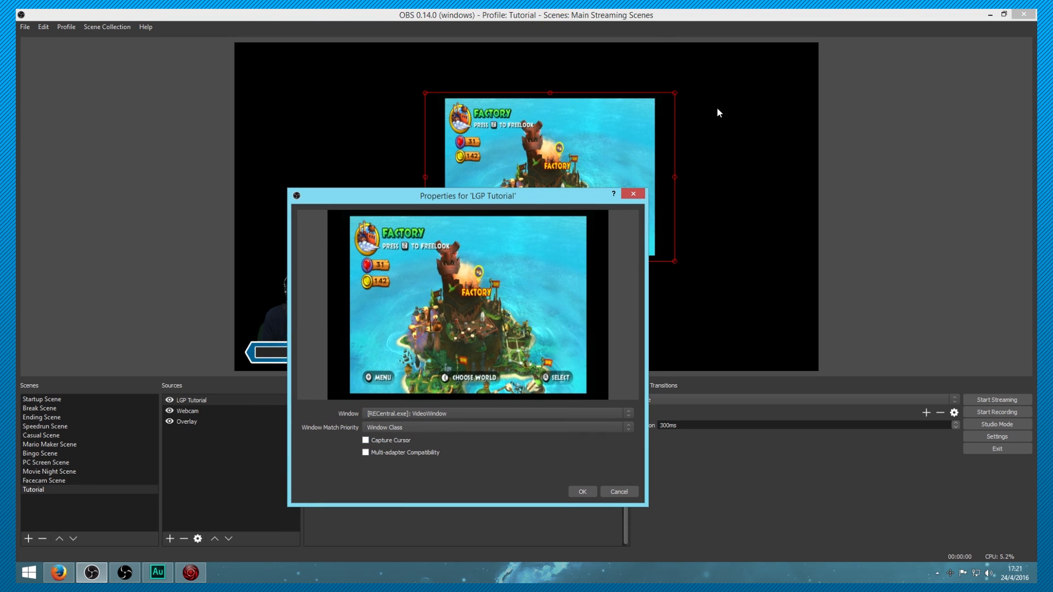
pyautogui.click(578, 492)
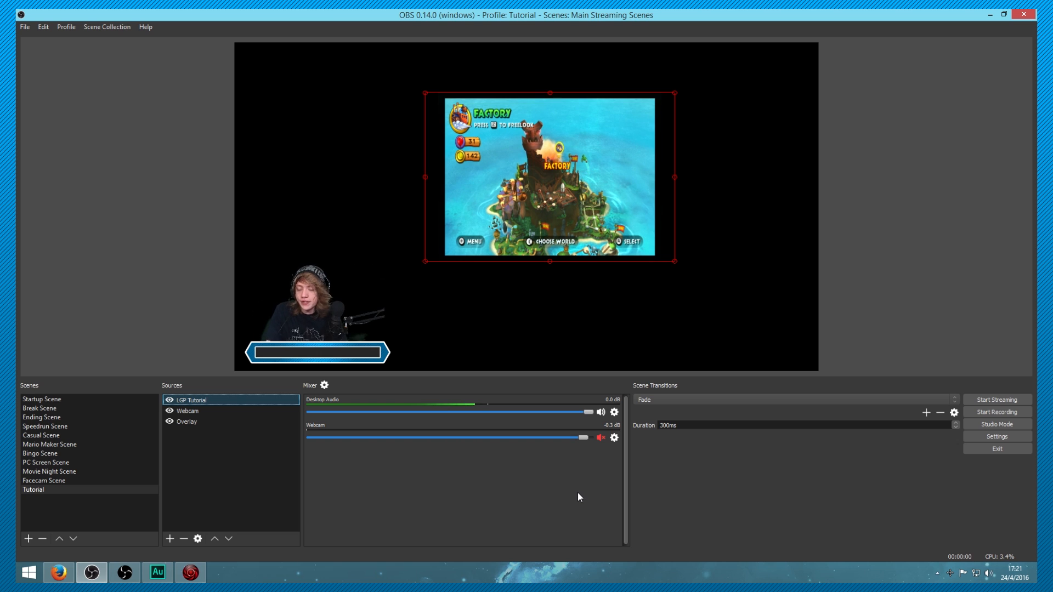
# Crop the black borders off all four sides of the LGP Tutorial capture
pyautogui.press('alt')
pyautogui.moveTo(426, 177); pyautogui.dragTo(447, 178)
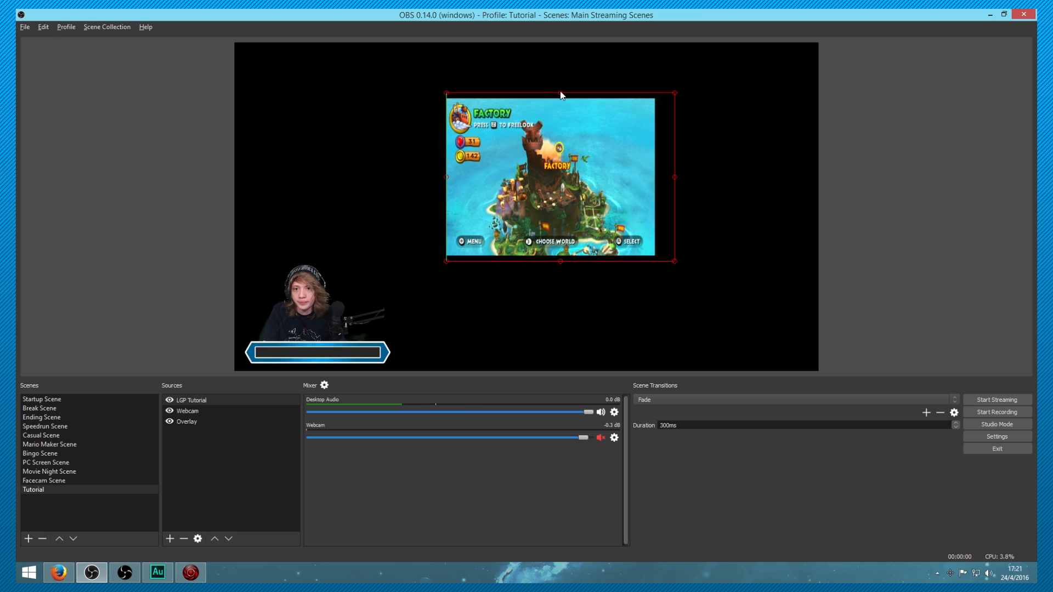
pyautogui.moveTo(562, 93); pyautogui.dragTo(562, 99)
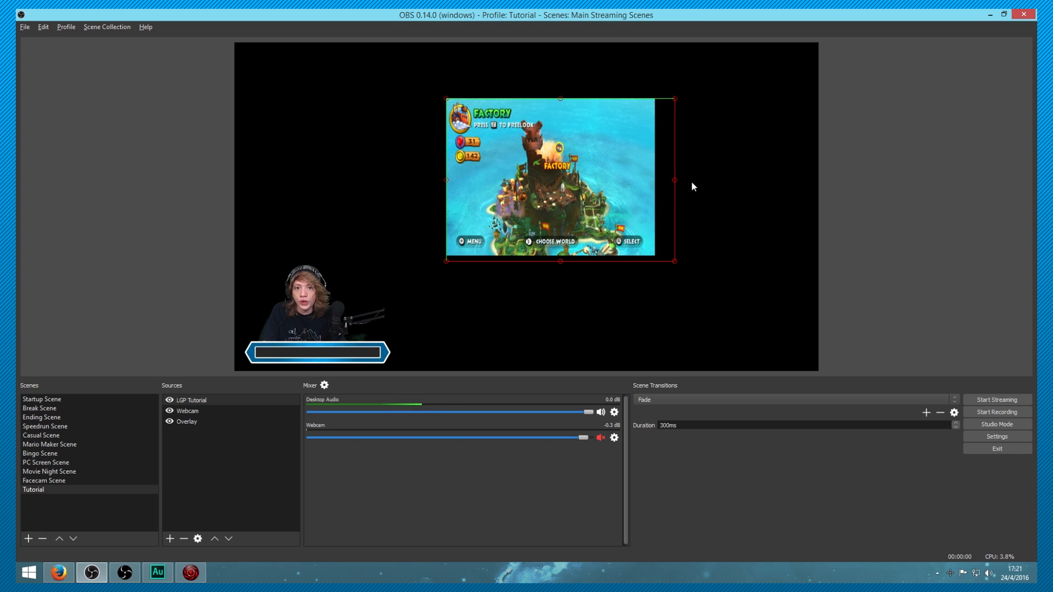
pyautogui.moveTo(676, 179); pyautogui.dragTo(653, 180)
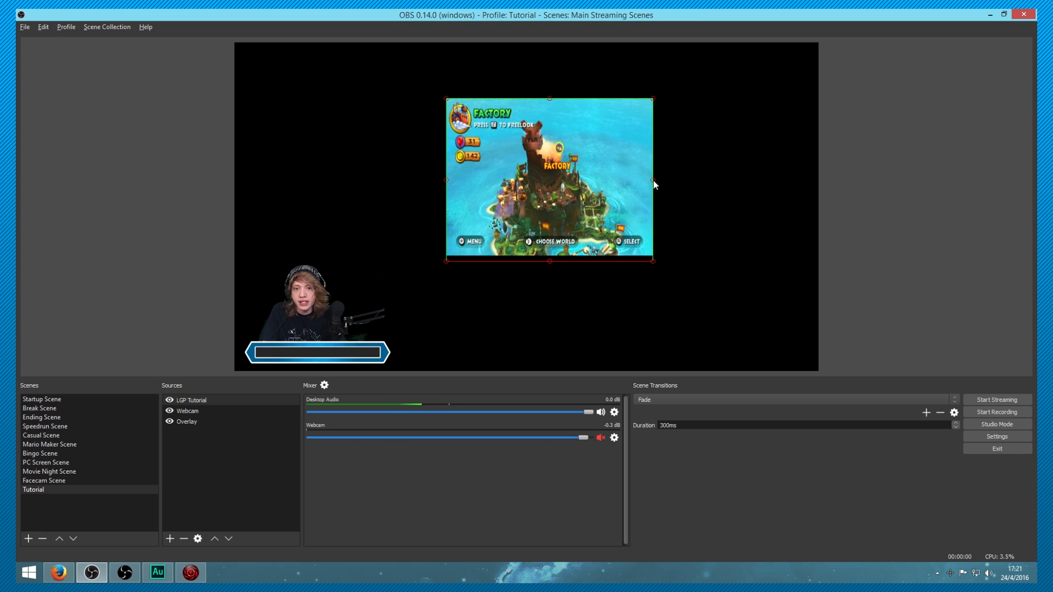
pyautogui.moveTo(549, 260); pyautogui.dragTo(549, 257)
# Move the LGP Tutorial capture into the canvas's upper-right corner and scale it up to fill the whole canvas
pyautogui.moveTo(542, 146); pyautogui.dragTo(707, 91)
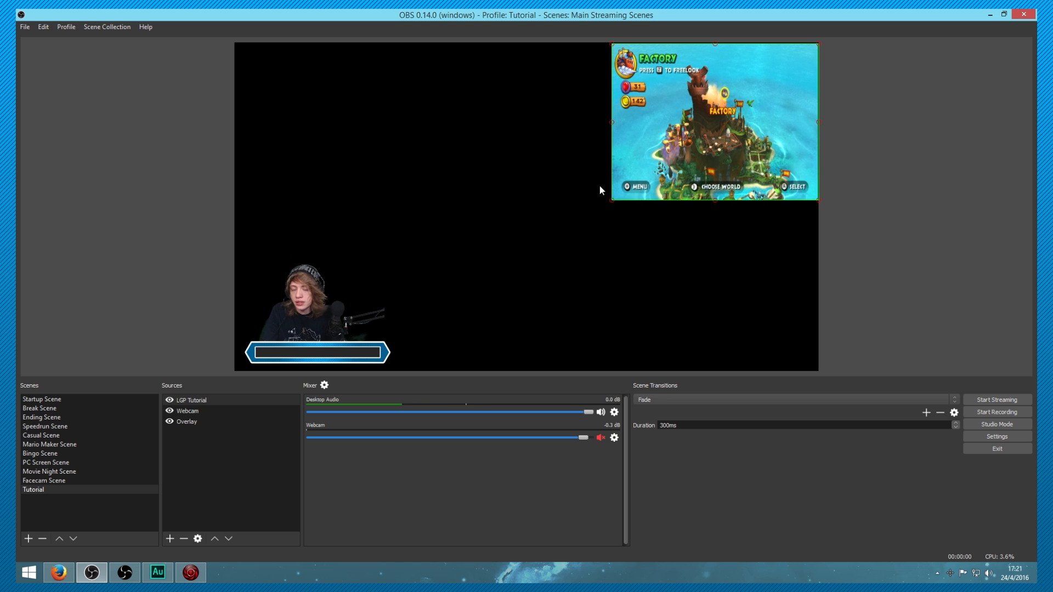
pyautogui.moveTo(611, 201); pyautogui.dragTo(236, 370)
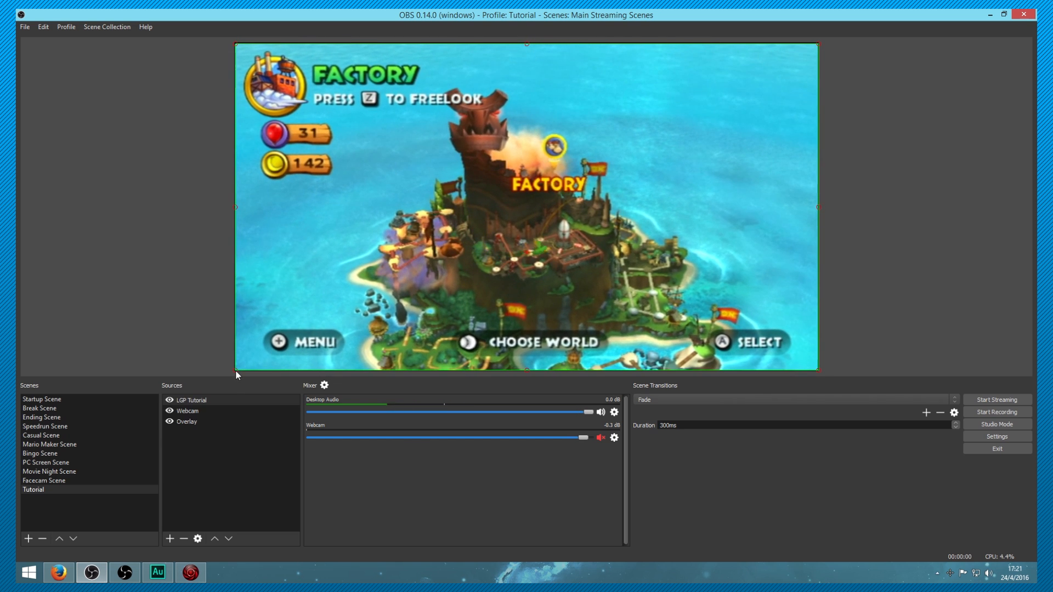
# Move LGP Tutorial below the Webcam and Overlay sources in the layer order and realign the overlay with the canvas edges
pyautogui.click(229, 539)
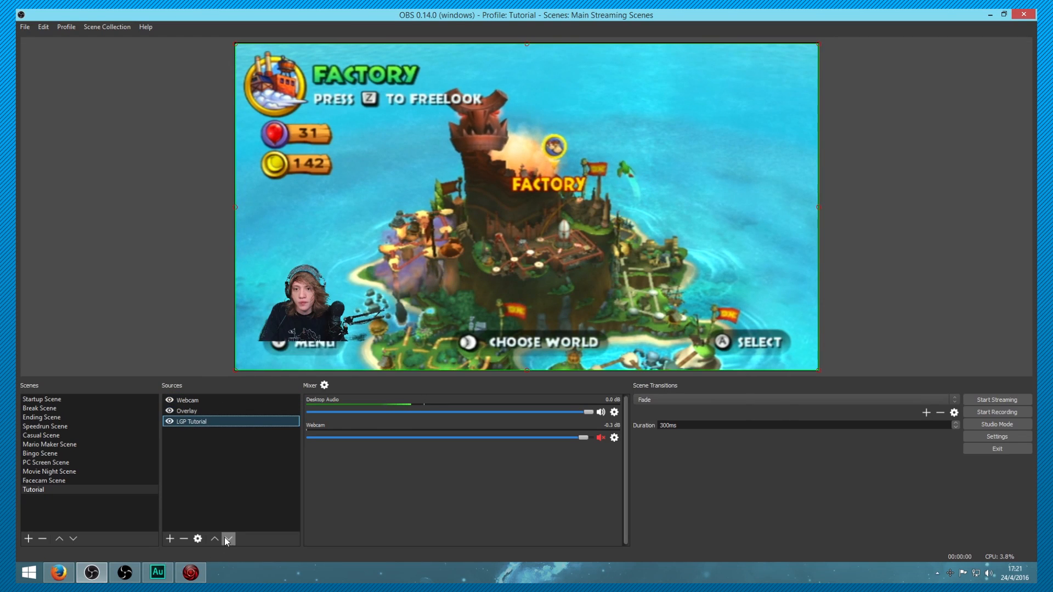
pyautogui.click(228, 538)
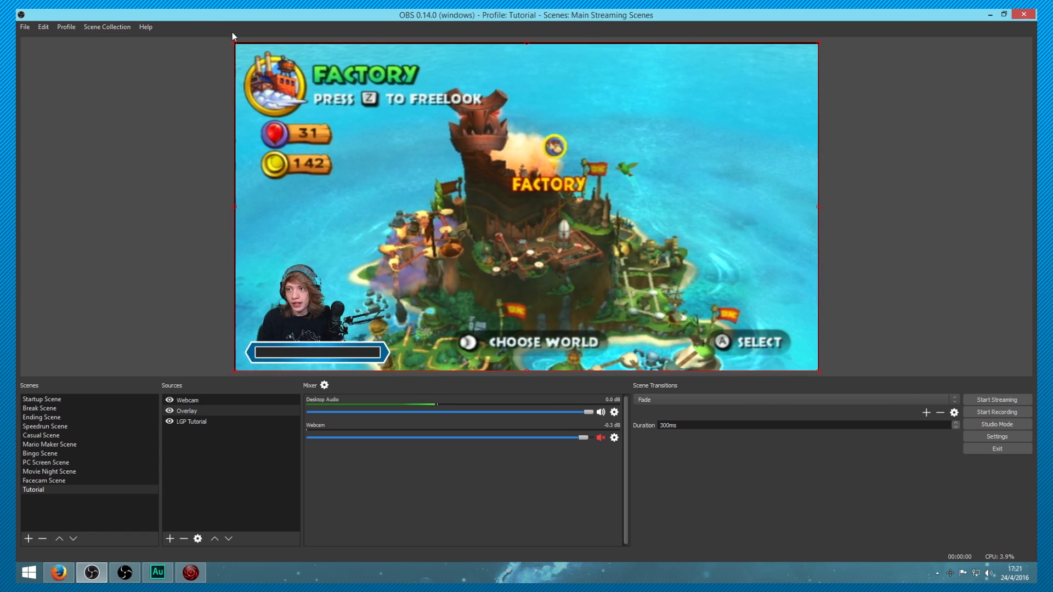
pyautogui.moveTo(239, 62); pyautogui.dragTo(237, 84)
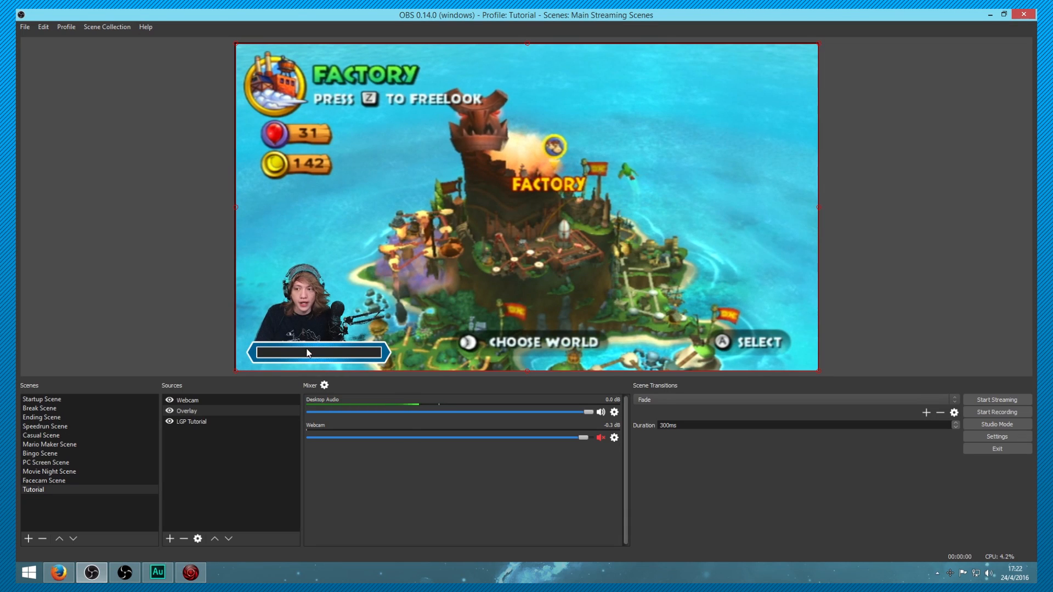
# Shrink the LGP Tutorial capture to about a third of the canvas width and place it just right of the canvas centre
pyautogui.click(572, 161)
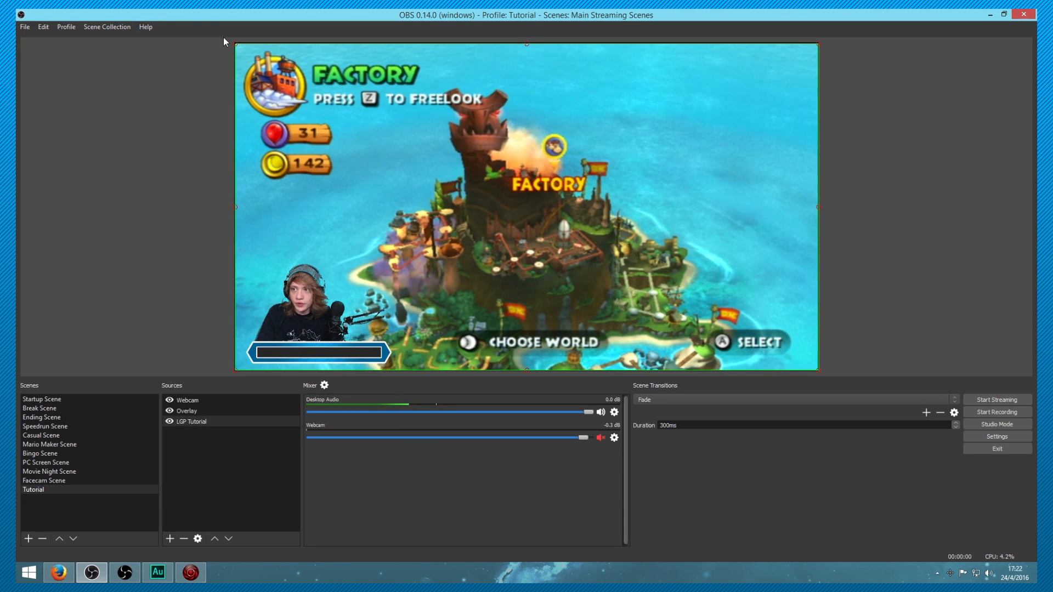
pyautogui.moveTo(234, 44); pyautogui.dragTo(630, 227)
pyautogui.moveTo(757, 322); pyautogui.dragTo(646, 219)
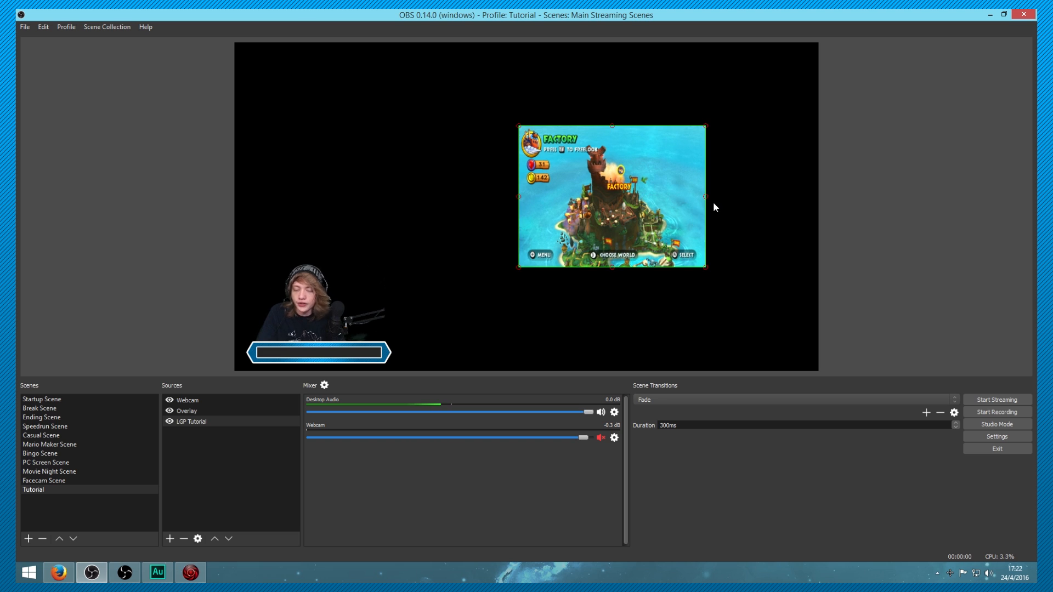
# Remove the manual crop from all four sides of the LGP Tutorial capture, restoring its black borders
pyautogui.moveTo(708, 197); pyautogui.dragTo(726, 202)
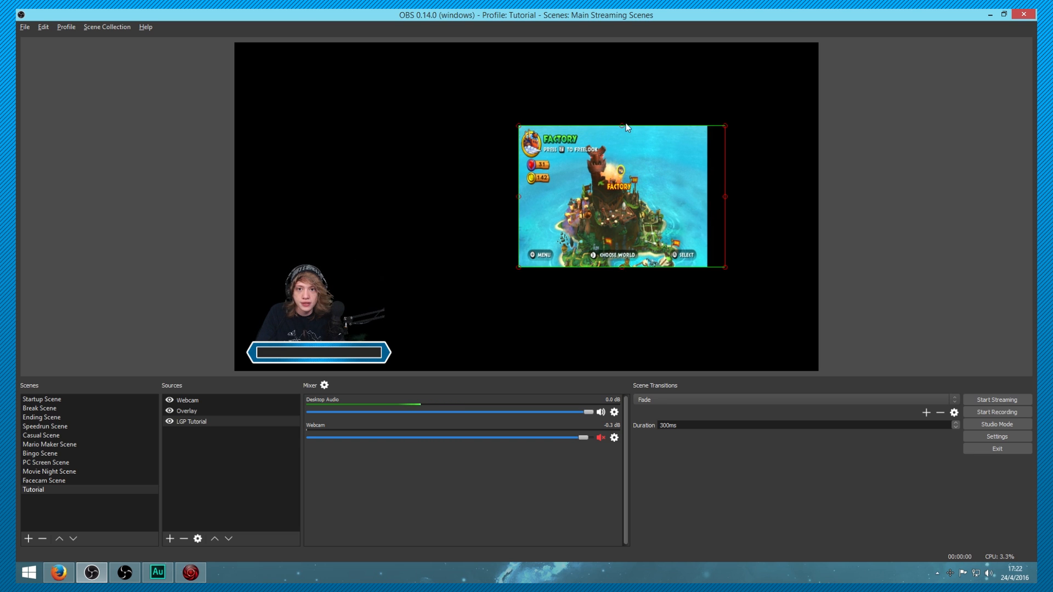
pyautogui.moveTo(623, 125); pyautogui.dragTo(622, 120)
pyautogui.moveTo(518, 195); pyautogui.dragTo(500, 195)
pyautogui.moveTo(606, 269); pyautogui.dragTo(611, 272)
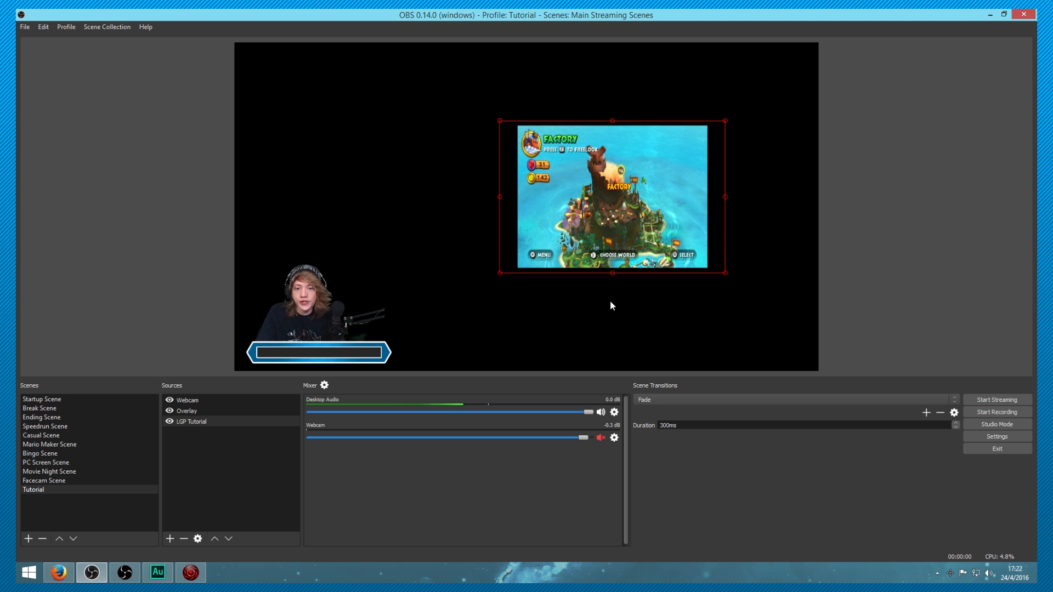
# Add a Crop filter with the default name to the LGP Tutorial source
pyautogui.rightClick(196, 423)
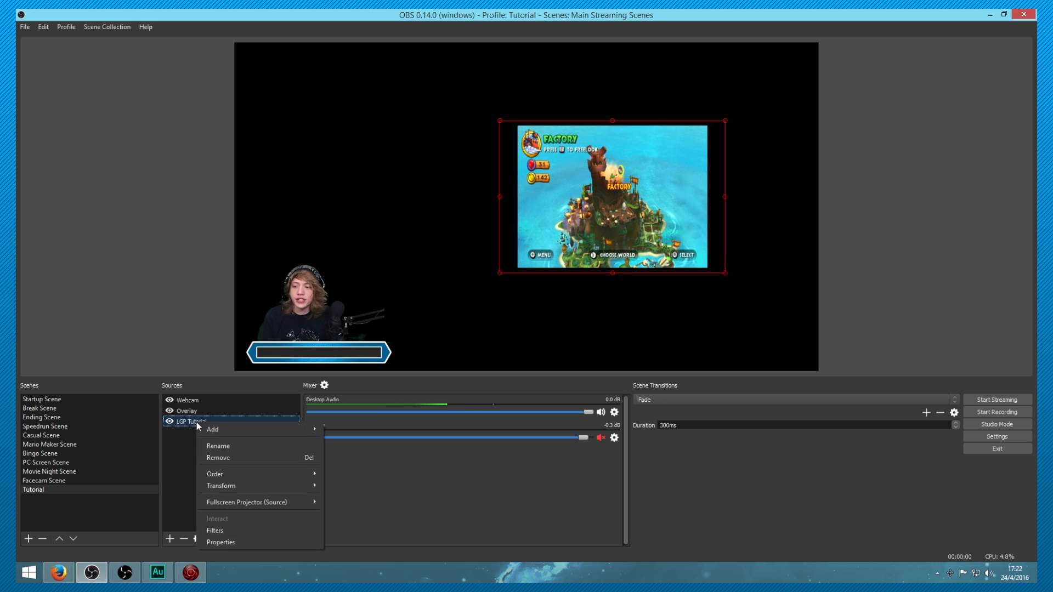
pyautogui.click(221, 516)
pyautogui.click(309, 473)
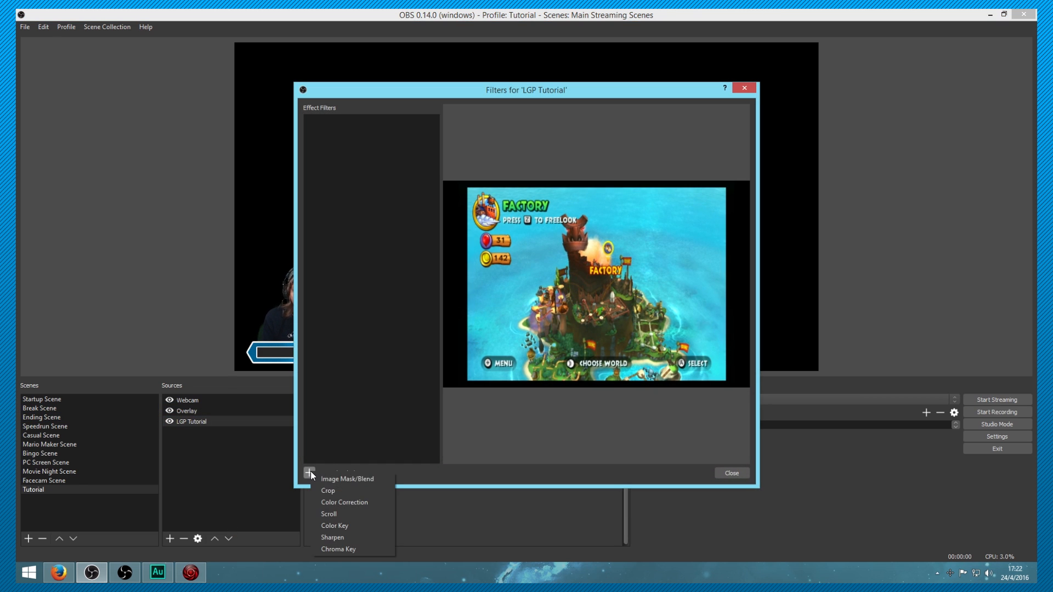
pyautogui.click(335, 491)
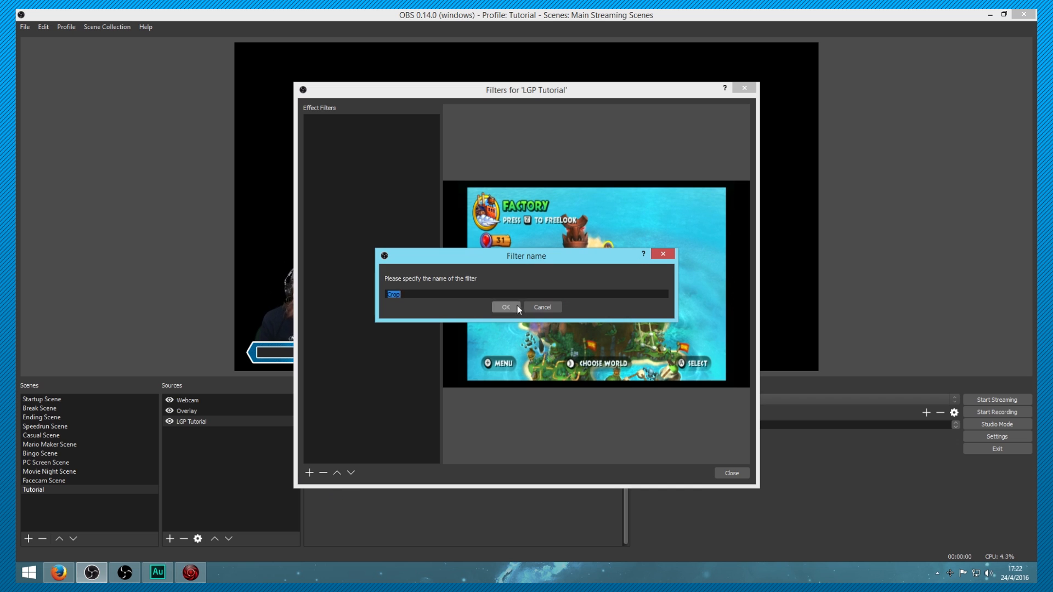
pyautogui.click(516, 305)
# Set the relative crop to left 78, top 25, right 78 and bottom 25, and shift the capture slightly up and left on the canvas
pyautogui.moveTo(485, 353); pyautogui.dragTo(354, 344)
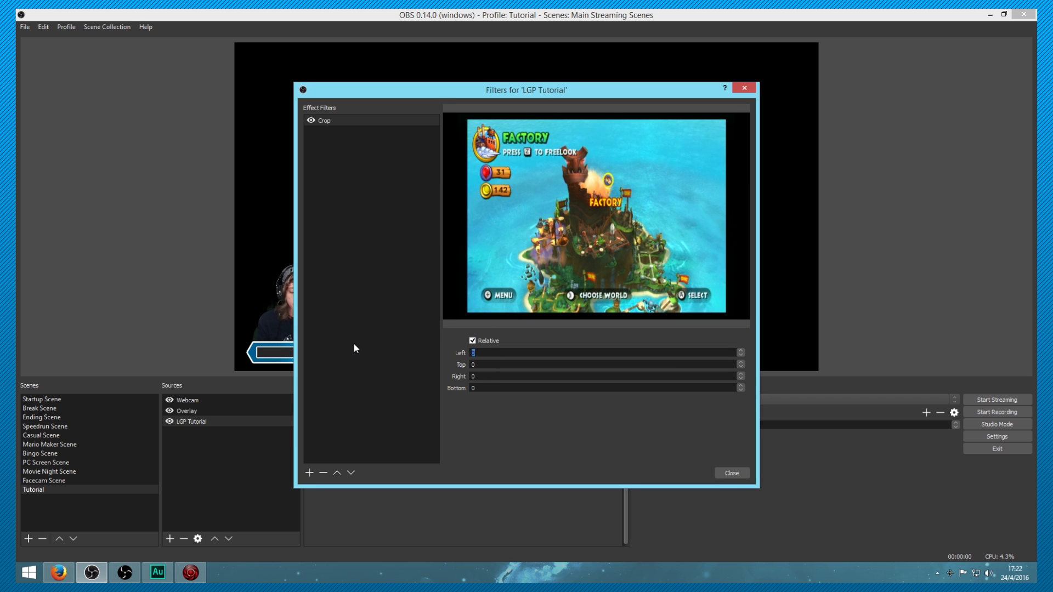
pyautogui.write('78')
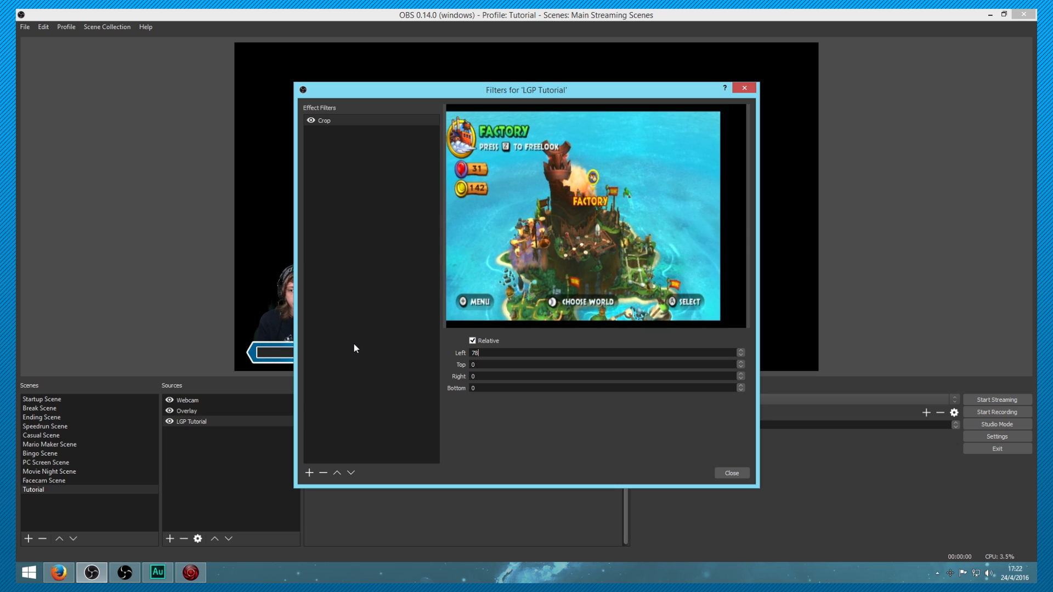
pyautogui.press('Tab')
pyautogui.press('Tab')
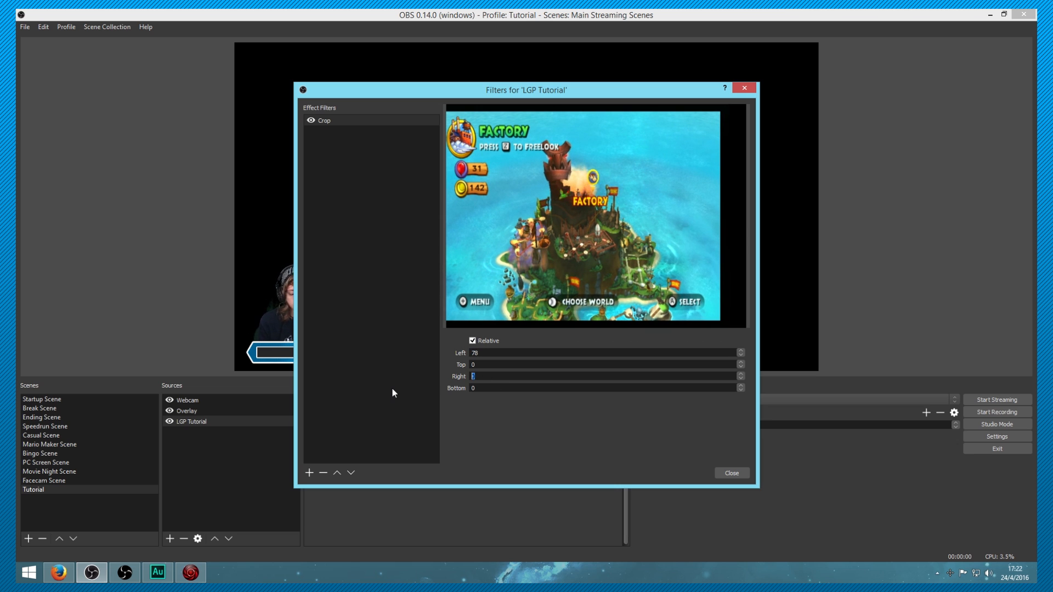
pyautogui.write('78')
pyautogui.hotkey('shift', 'Tab')
pyautogui.write('25')
pyautogui.press('Tab')
pyautogui.press('Tab')
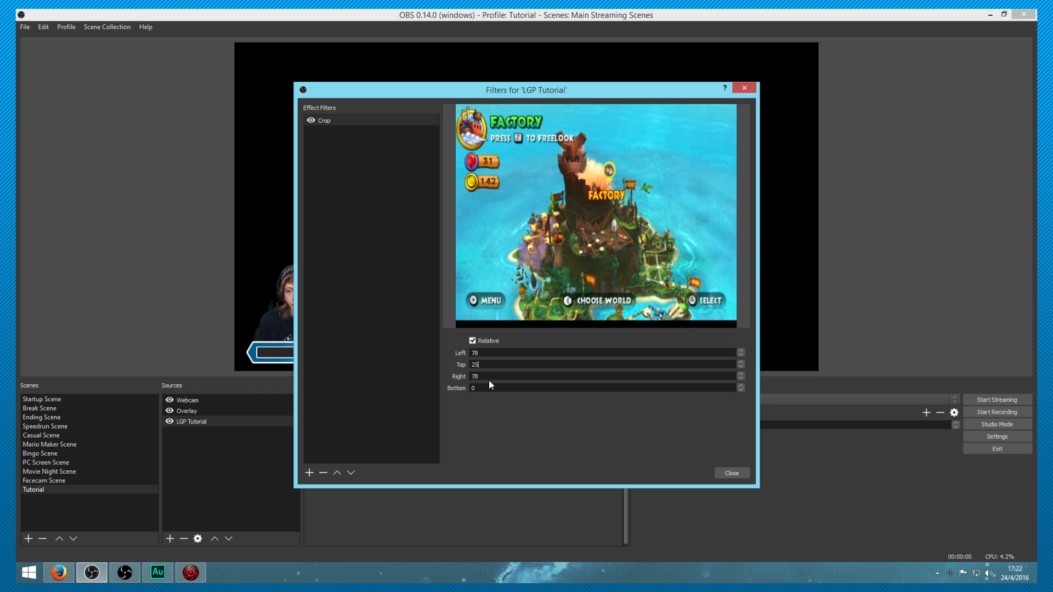
pyautogui.write('25')
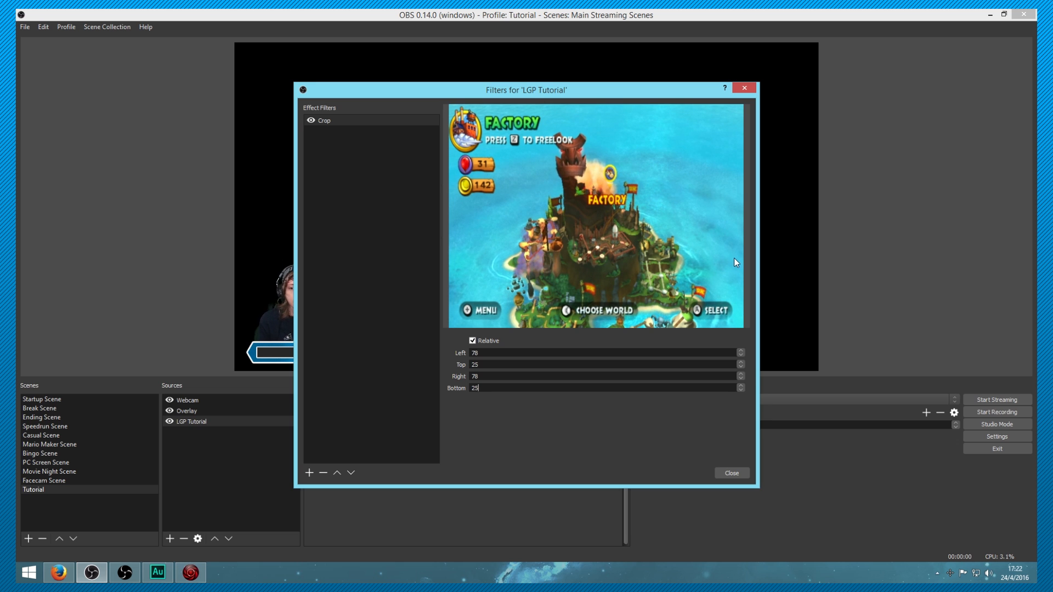
pyautogui.click(723, 471)
pyautogui.moveTo(631, 181); pyautogui.dragTo(598, 170)
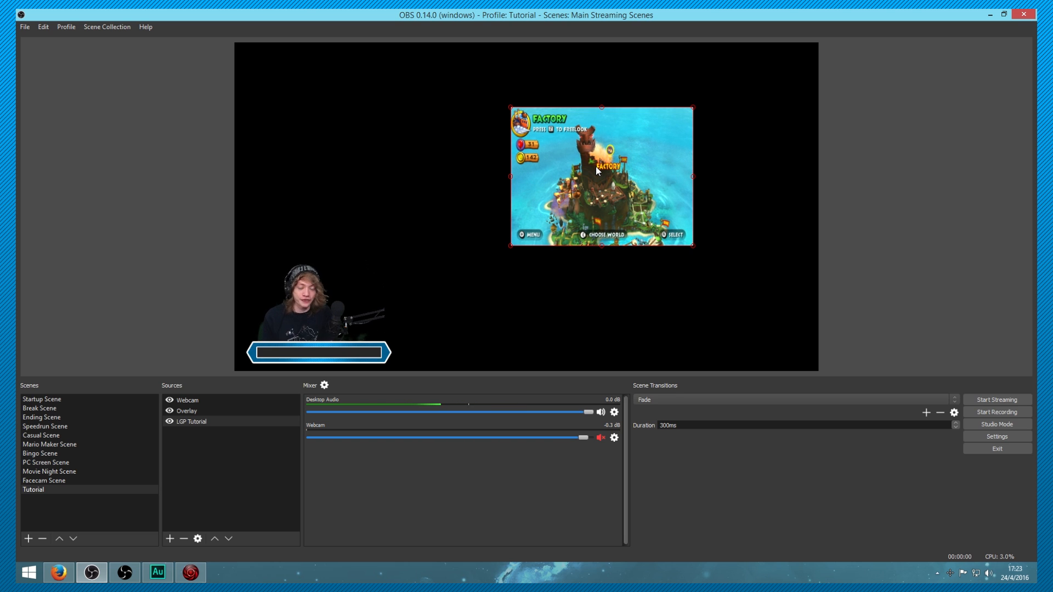
pyautogui.click(198, 467)
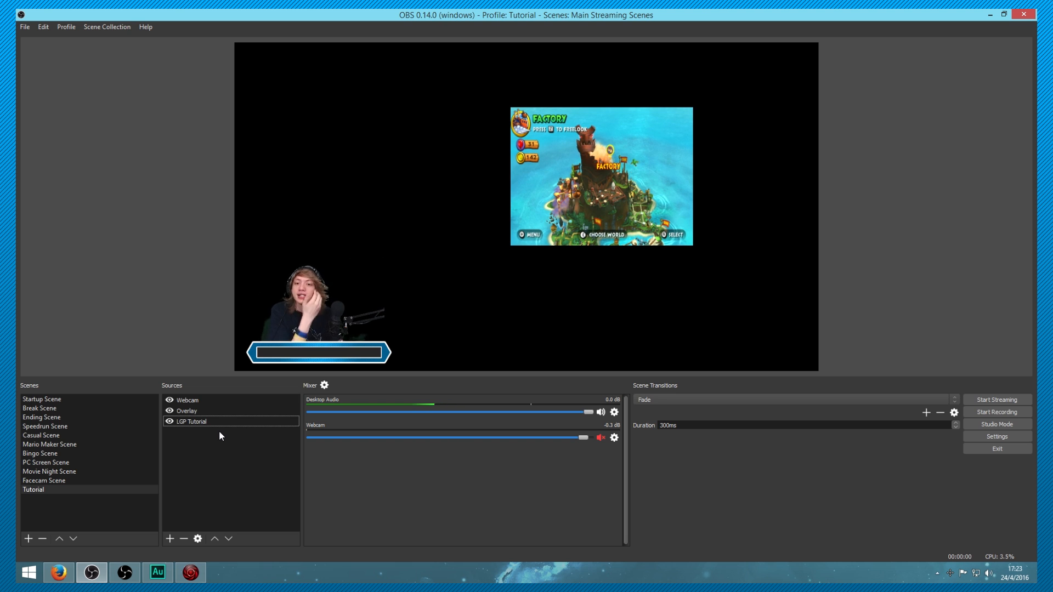
pyautogui.rightClick(187, 421)
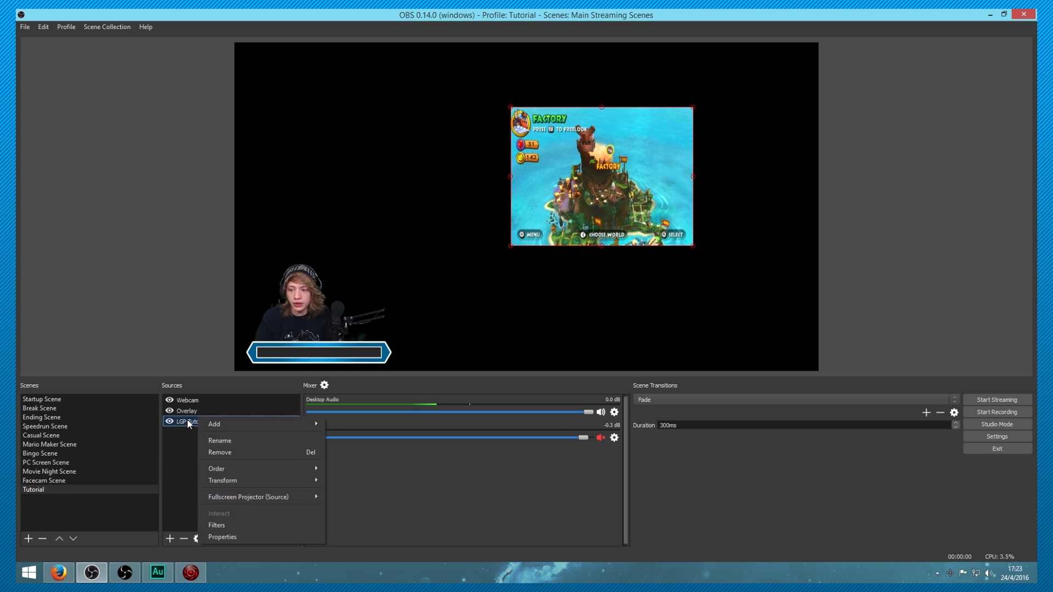
pyautogui.moveTo(273, 421)
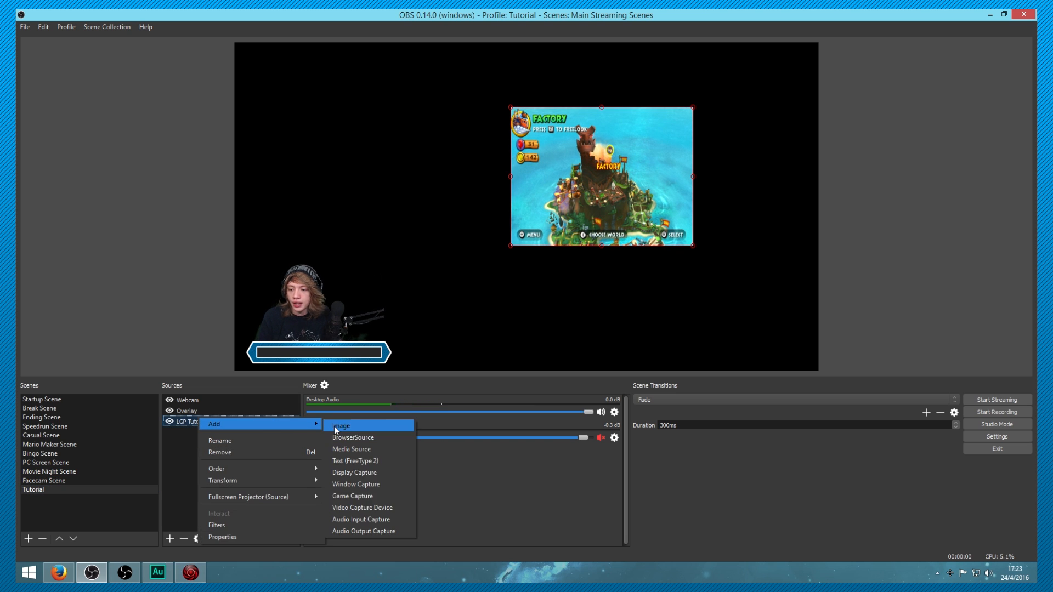
pyautogui.click(334, 426)
pyautogui.click(451, 243)
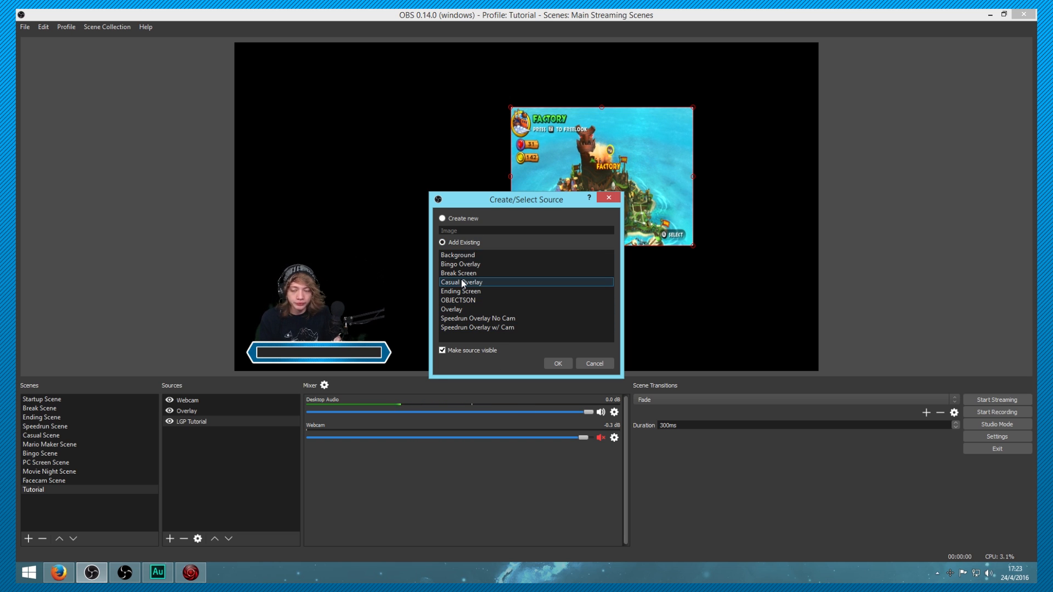
pyautogui.click(478, 255)
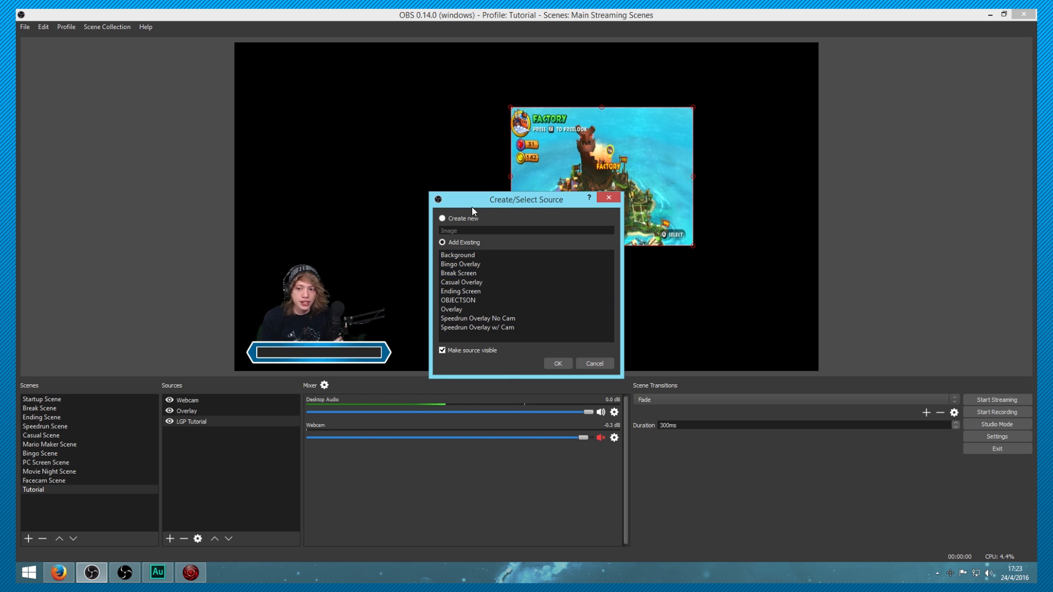
pyautogui.click(442, 219)
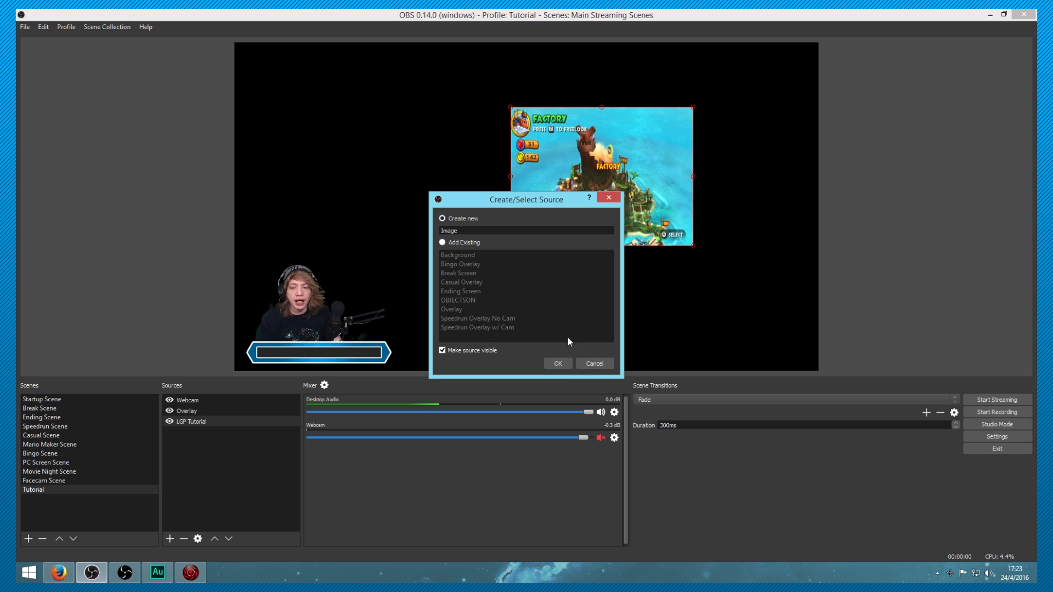
pyautogui.click(595, 364)
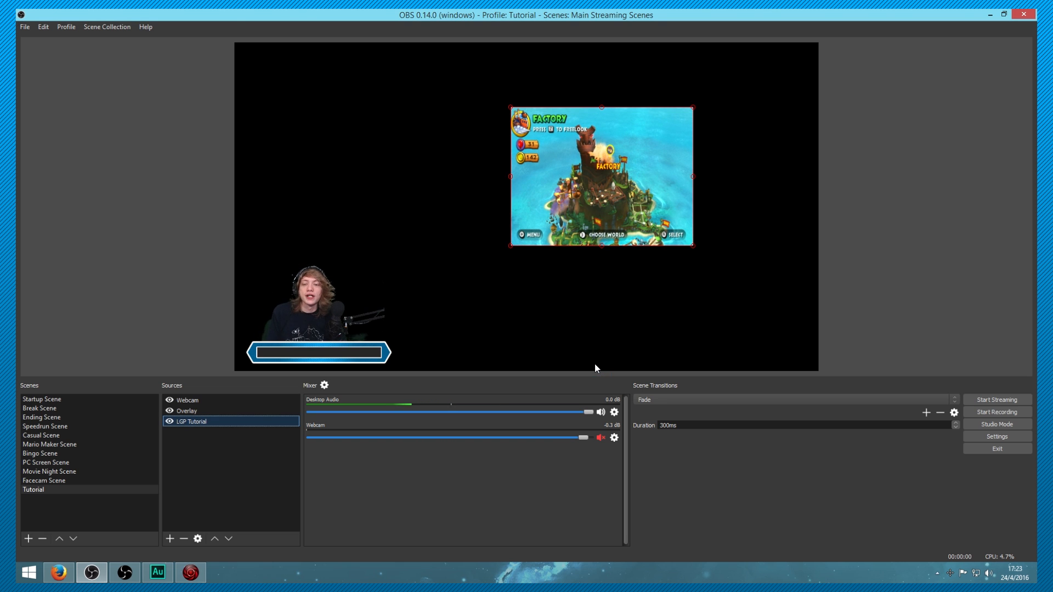
# Move the LGP Tutorial capture into the canvas's upper-left corner and nudge the overlay horizontally back into line with the canvas
pyautogui.moveTo(590, 148); pyautogui.dragTo(328, 88)
pyautogui.moveTo(418, 144)
pyautogui.mouseDown()
pyautogui.moveTo(502, 164)
pyautogui.moveTo(474, 147)
pyautogui.moveTo(427, 145)
pyautogui.mouseUp()
pyautogui.press('Left')
pyautogui.press('Left')
pyautogui.press('Left')
pyautogui.press('Left')
pyautogui.press('Left')
pyautogui.press('Left')
pyautogui.press('Left')
pyautogui.press('Left')
pyautogui.press('Left')
pyautogui.press('Left')
pyautogui.press('Left')
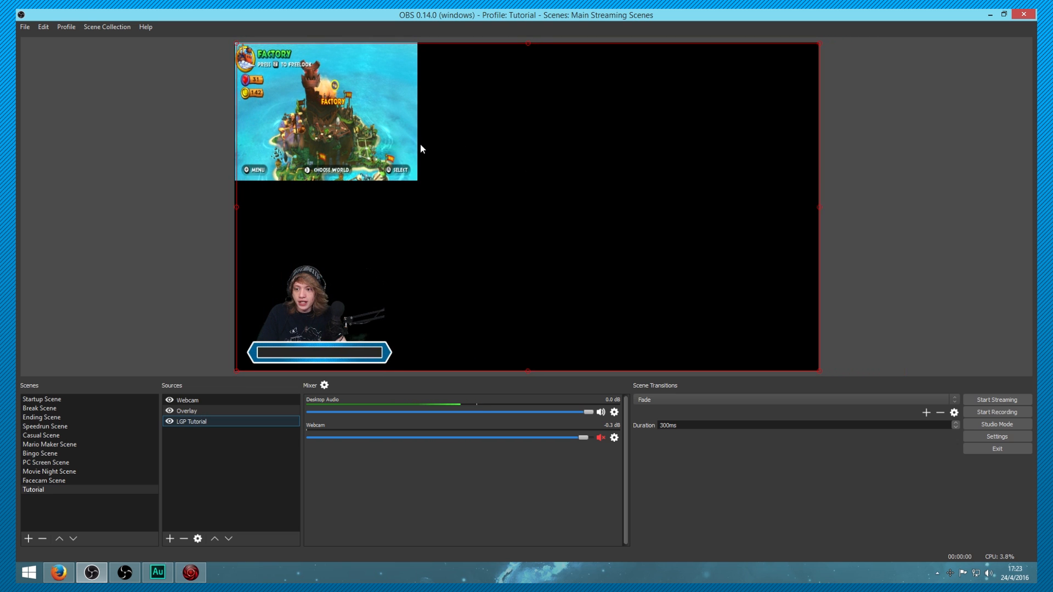
pyautogui.press('Right')
pyautogui.press('Right')
pyautogui.press('Right')
pyautogui.press('Right')
pyautogui.press('Right')
pyautogui.press('Right')
pyautogui.press('Right')
pyautogui.click(151, 171)
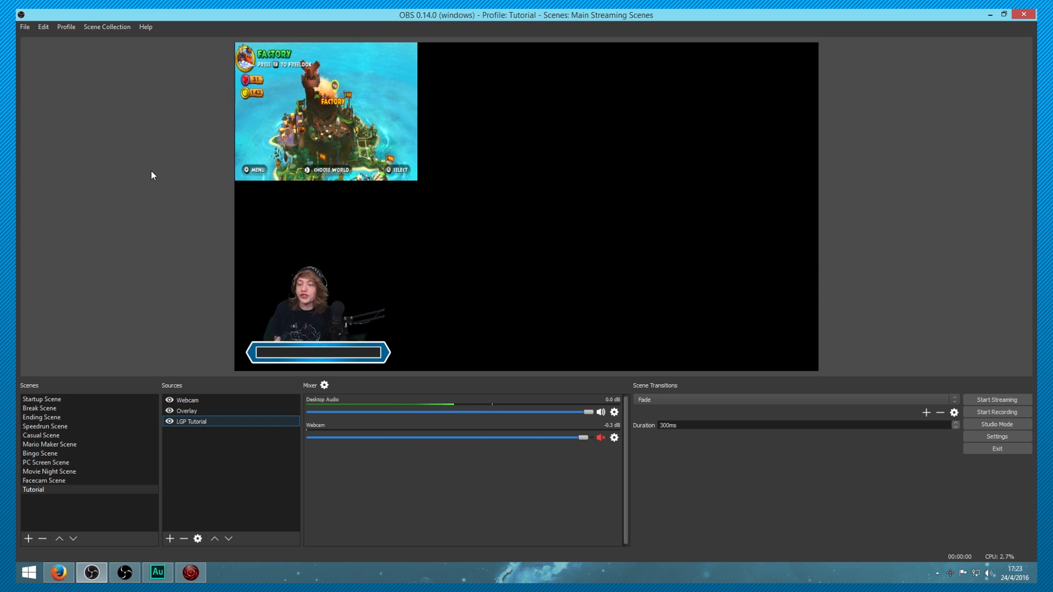